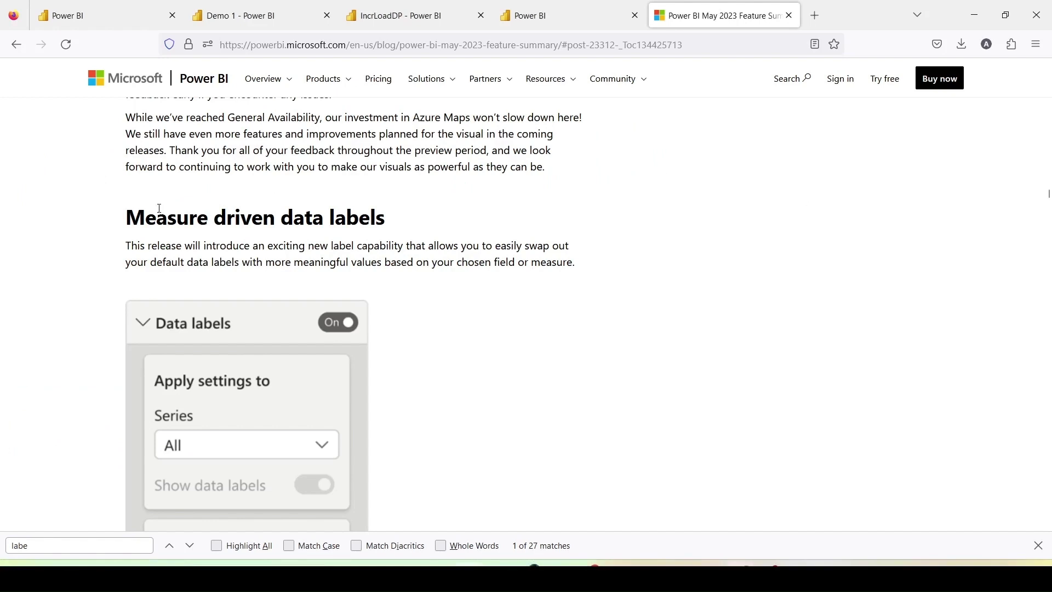
Step: Read the Measure driven data labels section of the Power BI May 2023 feature summary, including the custom label settings
{"action": "left_click_drag", "start_coordinate": [438, 45], "coordinate": [495, 45]}
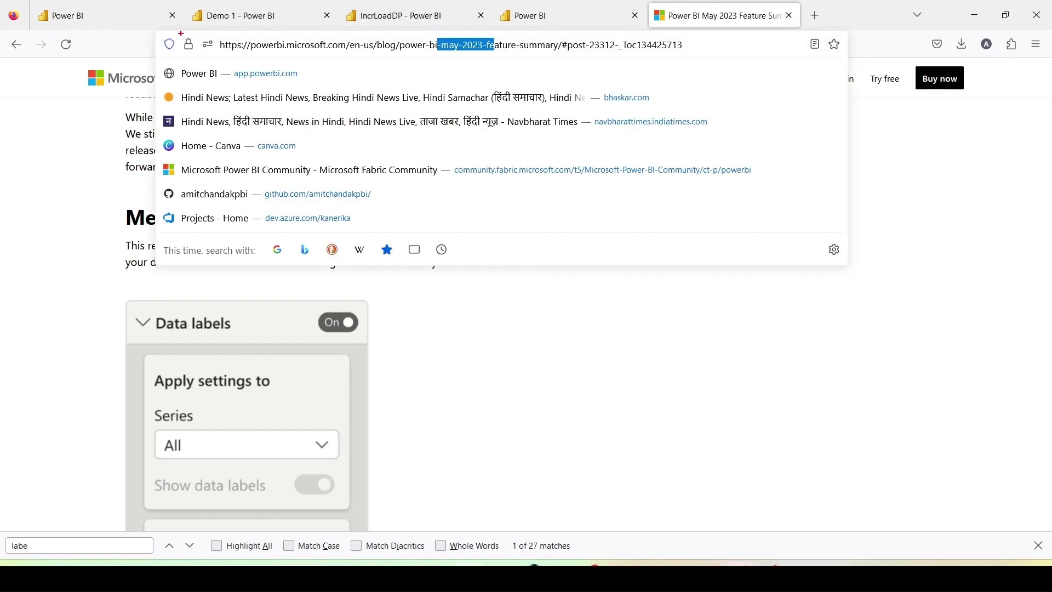
{"action": "key", "text": "Escape"}
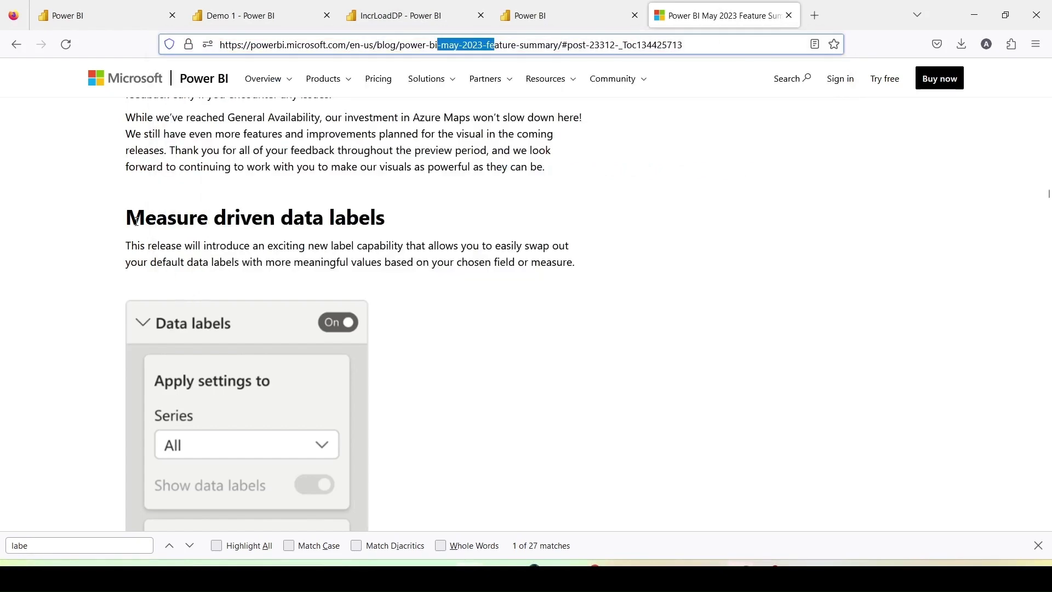
{"action": "scroll", "coordinate": [218, 221], "scroll_direction": "down", "scroll_amount": 6}
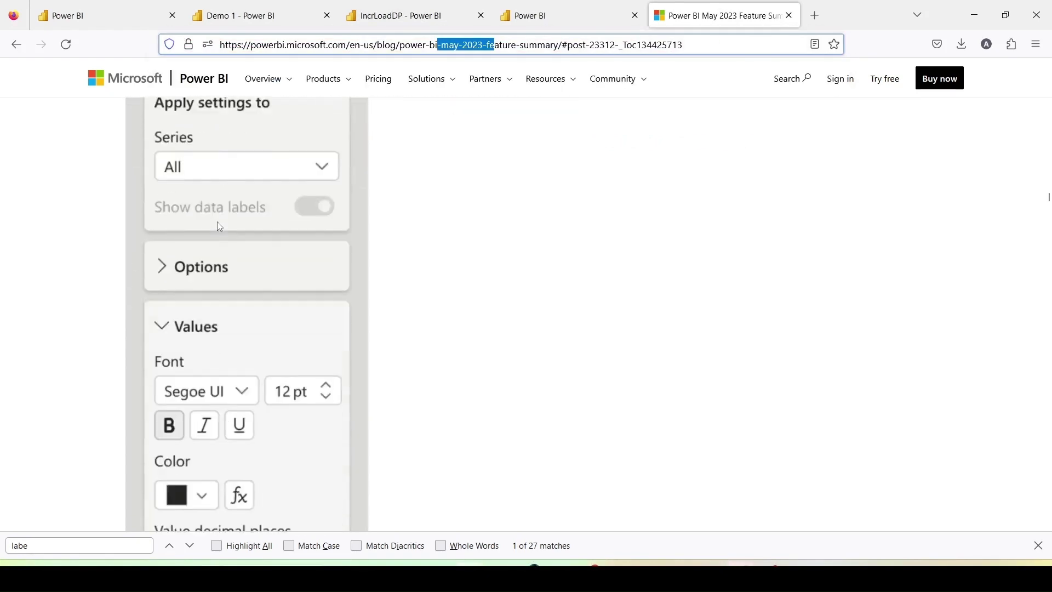
{"action": "scroll", "coordinate": [219, 228], "scroll_direction": "down", "scroll_amount": 5}
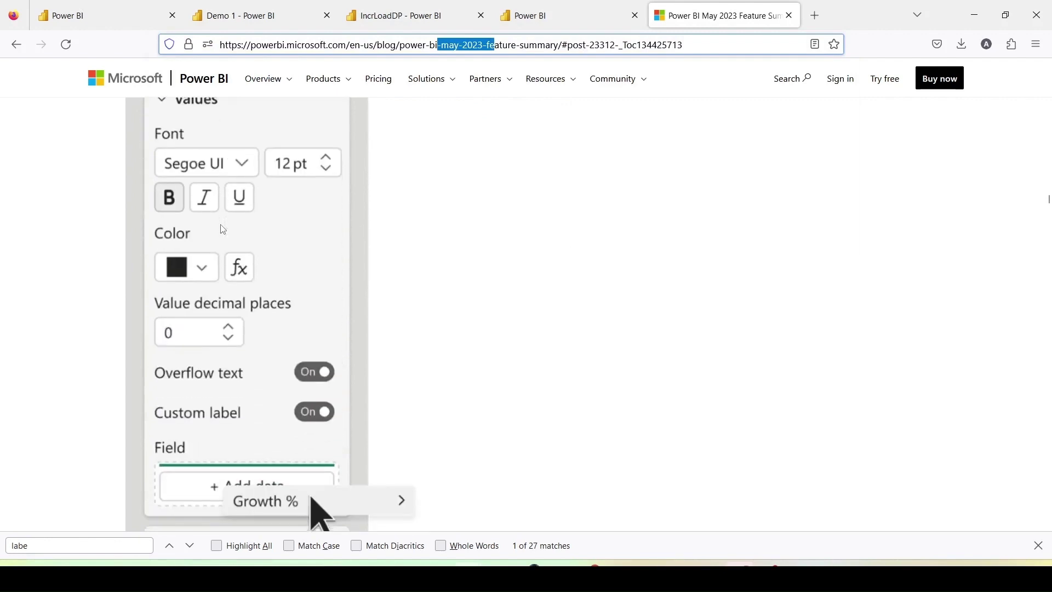
{"action": "scroll", "coordinate": [161, 272], "scroll_direction": "up", "scroll_amount": 2}
{"action": "scroll", "coordinate": [160, 272], "scroll_direction": "up", "scroll_amount": 3}
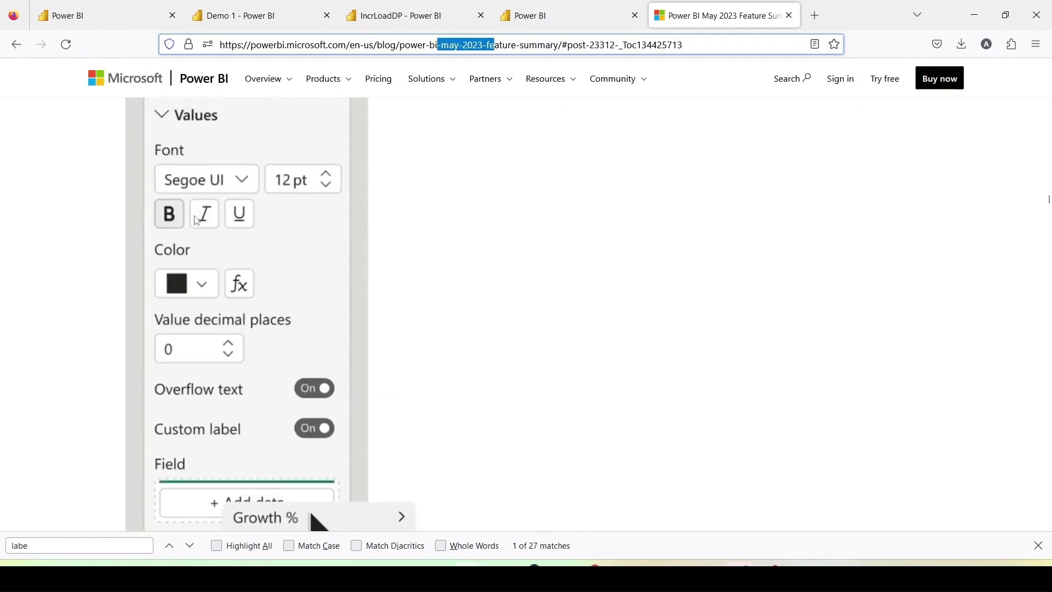
{"action": "scroll", "coordinate": [204, 255], "scroll_direction": "down", "scroll_amount": 1}
{"action": "scroll", "coordinate": [205, 255], "scroll_direction": "down", "scroll_amount": 4}
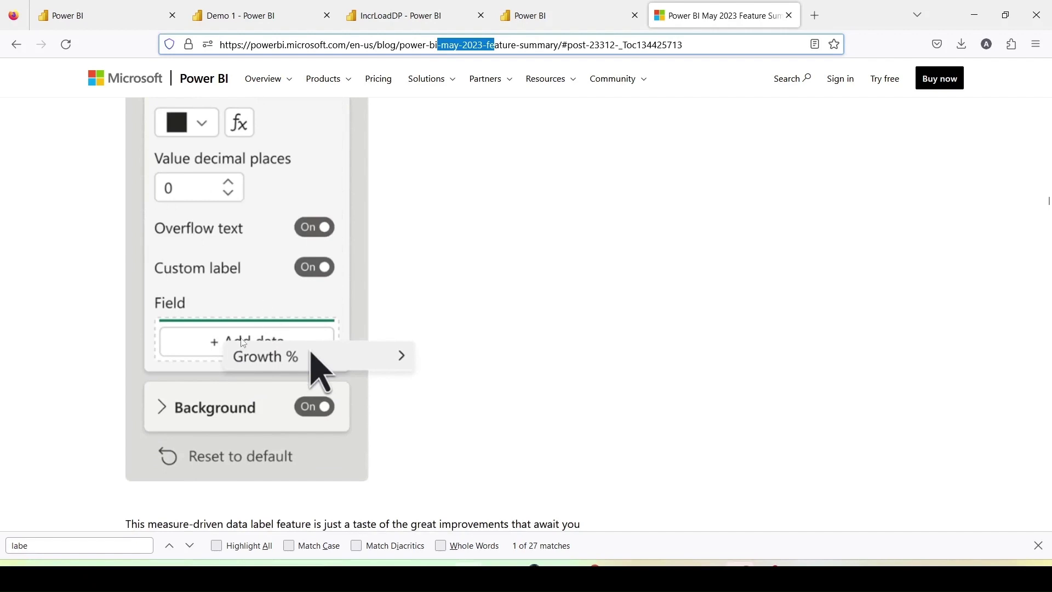
{"action": "scroll", "coordinate": [241, 348], "scroll_direction": "down", "scroll_amount": 3}
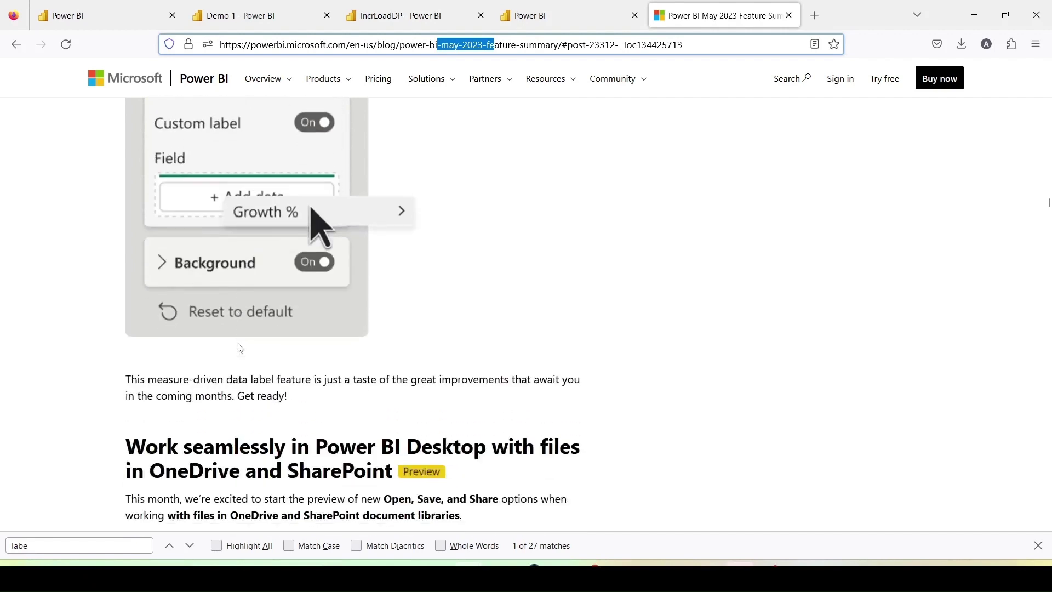
{"action": "scroll", "coordinate": [241, 348], "scroll_direction": "down", "scroll_amount": 1}
{"action": "scroll", "coordinate": [241, 349], "scroll_direction": "up", "scroll_amount": 2}
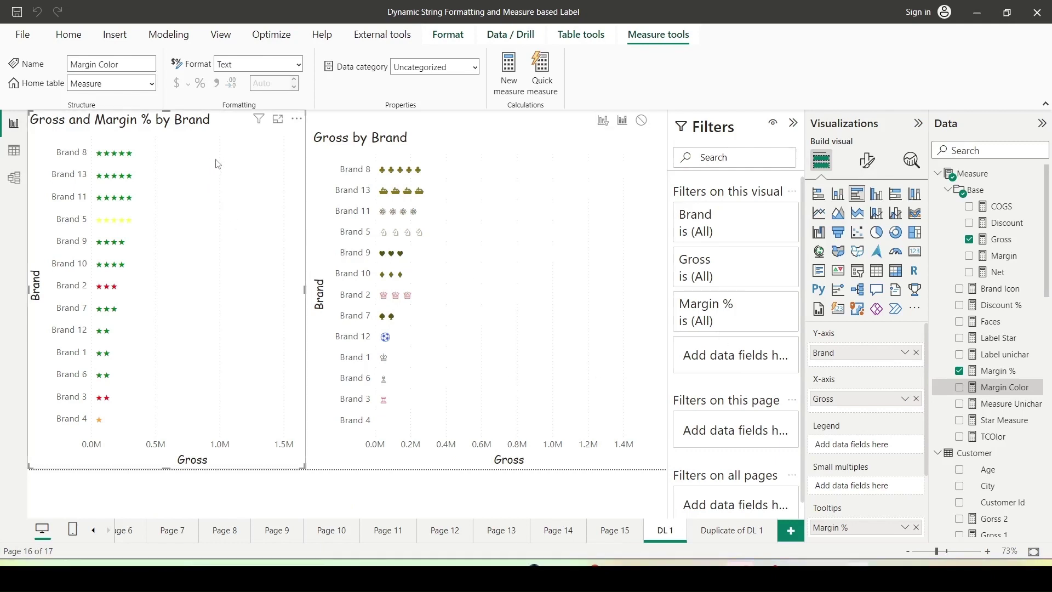
Step: In Power BI Desktop, examine the charts on DL 1 and the Gross by Brand and Category labels on Duplicate of DL 1
{"action": "mouse_move", "coordinate": [149, 158]}
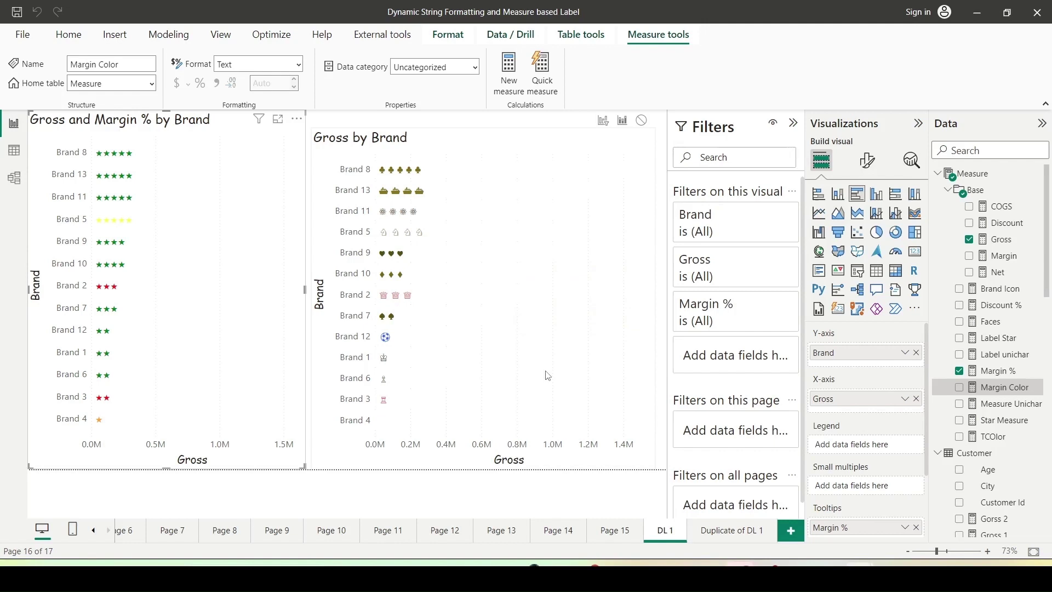
{"action": "left_click", "coordinate": [733, 530]}
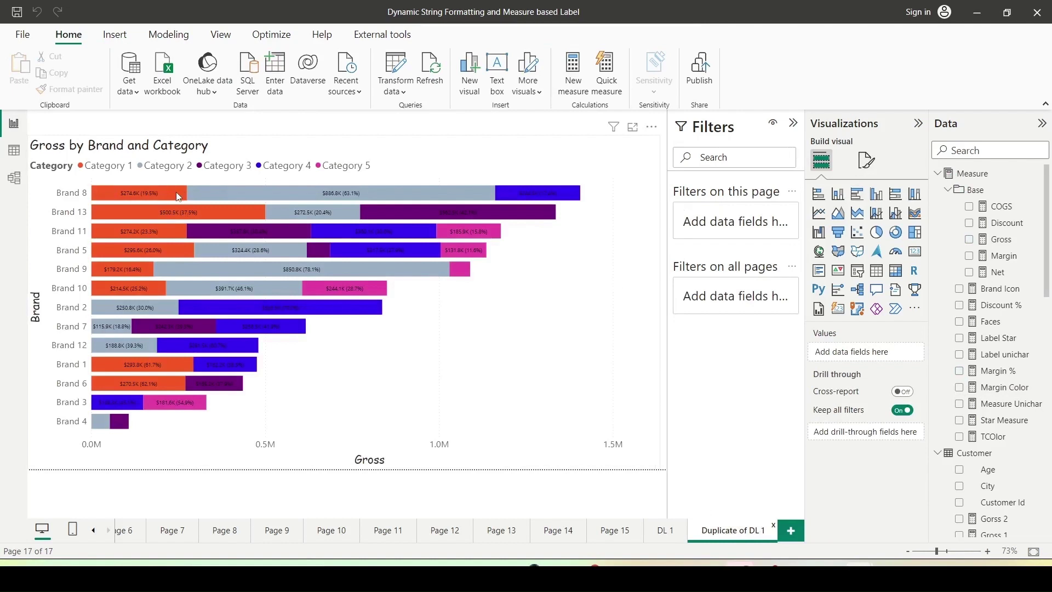
{"action": "mouse_move", "coordinate": [178, 196]}
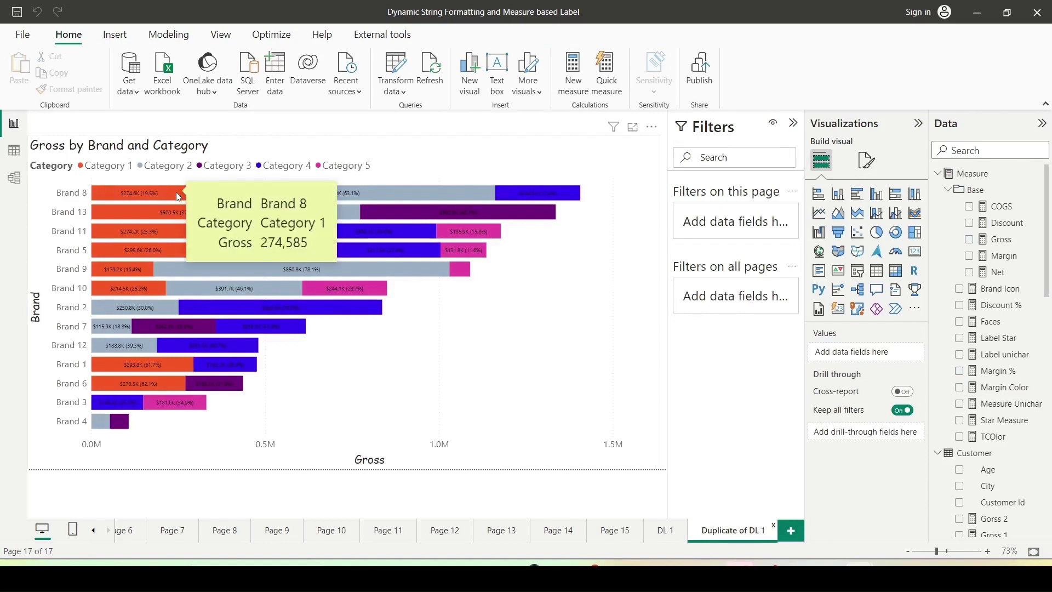
{"action": "mouse_move", "coordinate": [293, 192]}
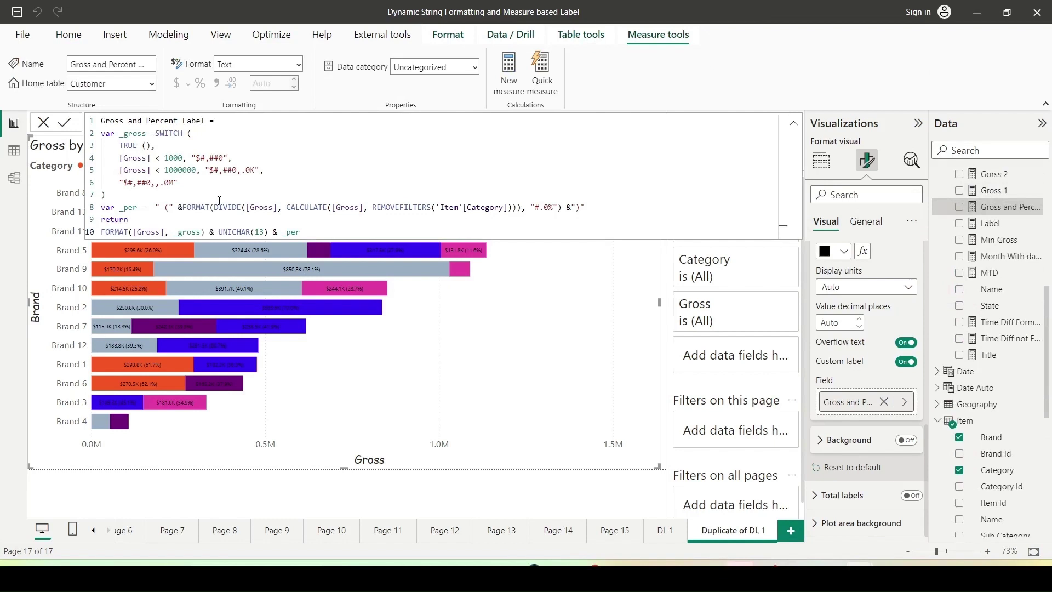
Step: Replace UNICHAR(13) with UNICHAR(10) in the return expression of the Gross and Percent Label measure and collapse the formula
{"action": "left_click_drag", "start_coordinate": [218, 231], "coordinate": [269, 233]}
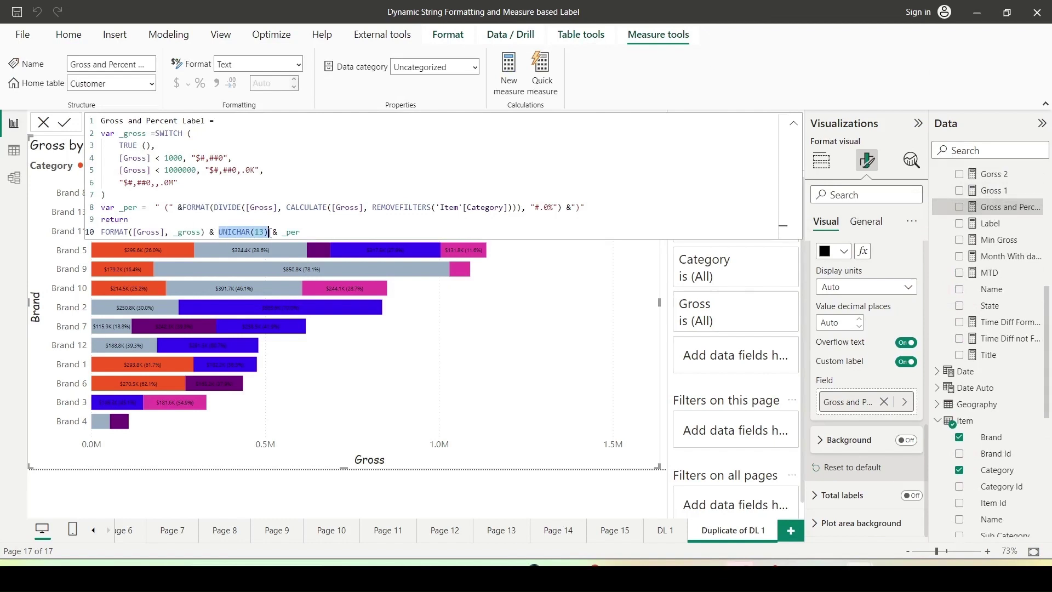
{"action": "left_click", "coordinate": [265, 232]}
{"action": "key", "text": "BackSpace"}
{"action": "type", "text": "0"}
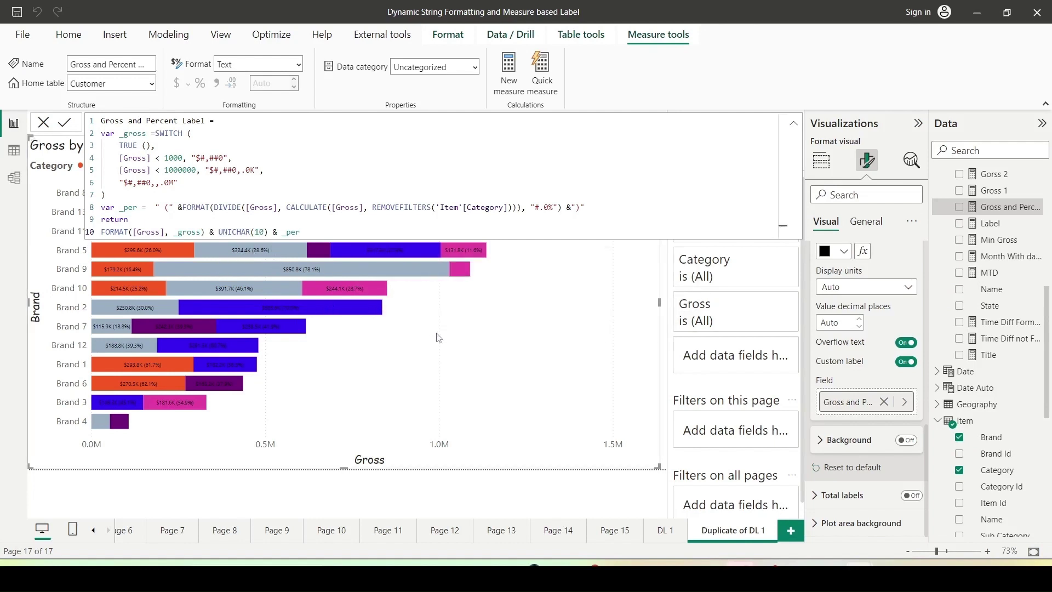
{"action": "left_click", "coordinate": [793, 123]}
Step: Try the Gross by Brand and Category visual as a stacked column chart, inspect its labels and return it to a stacked bar chart
{"action": "left_click", "coordinate": [821, 160]}
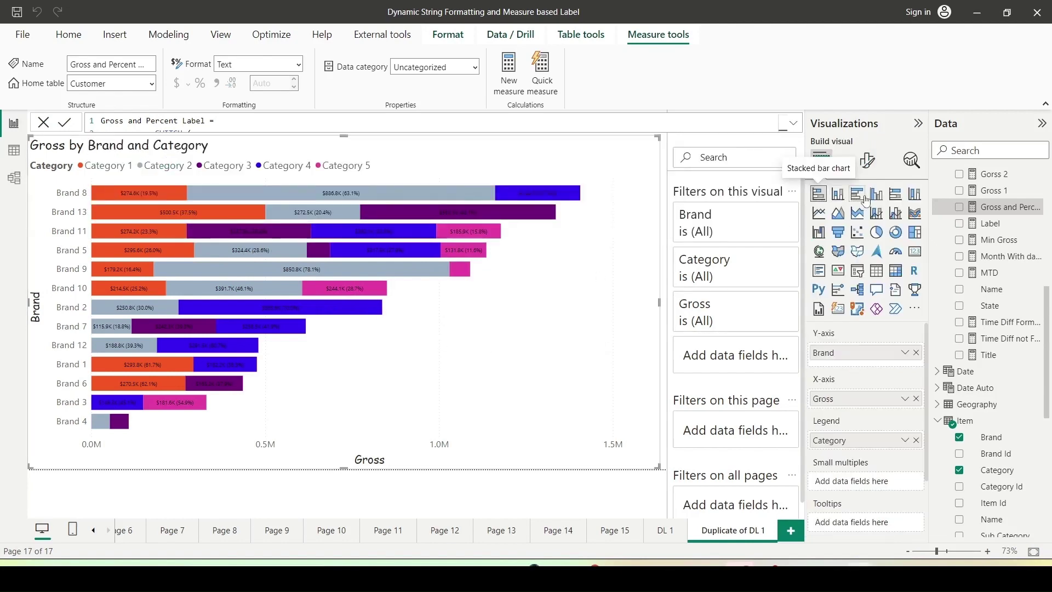
{"action": "left_click", "coordinate": [838, 194]}
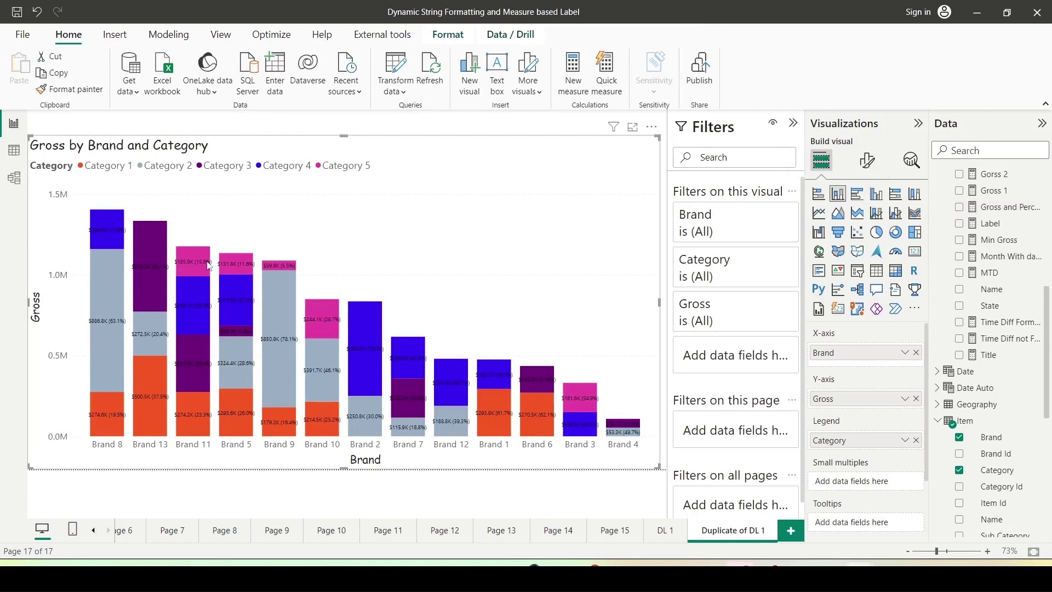
{"action": "mouse_move", "coordinate": [192, 267]}
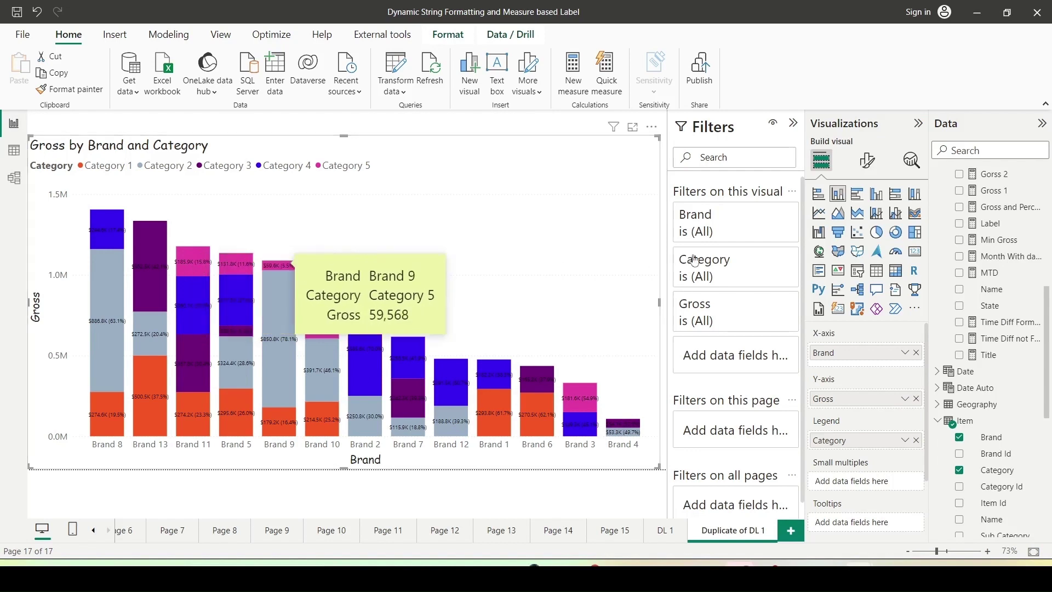
{"action": "left_click", "coordinate": [818, 194]}
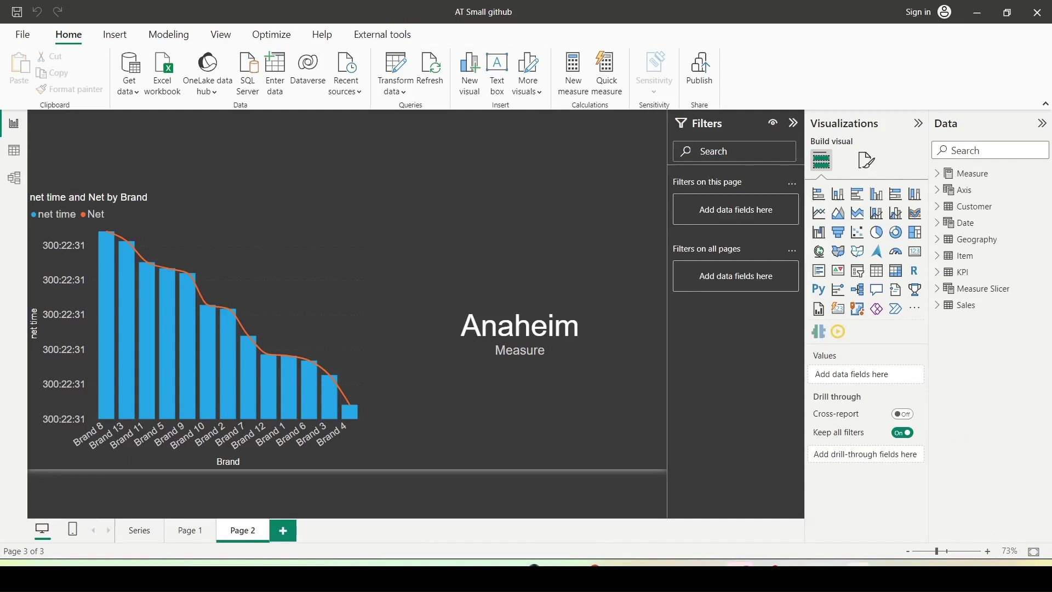
Step: In the AT Small github report, add a new page with a stacked bar chart enlarged to span the canvas width
{"action": "left_click", "coordinate": [284, 532]}
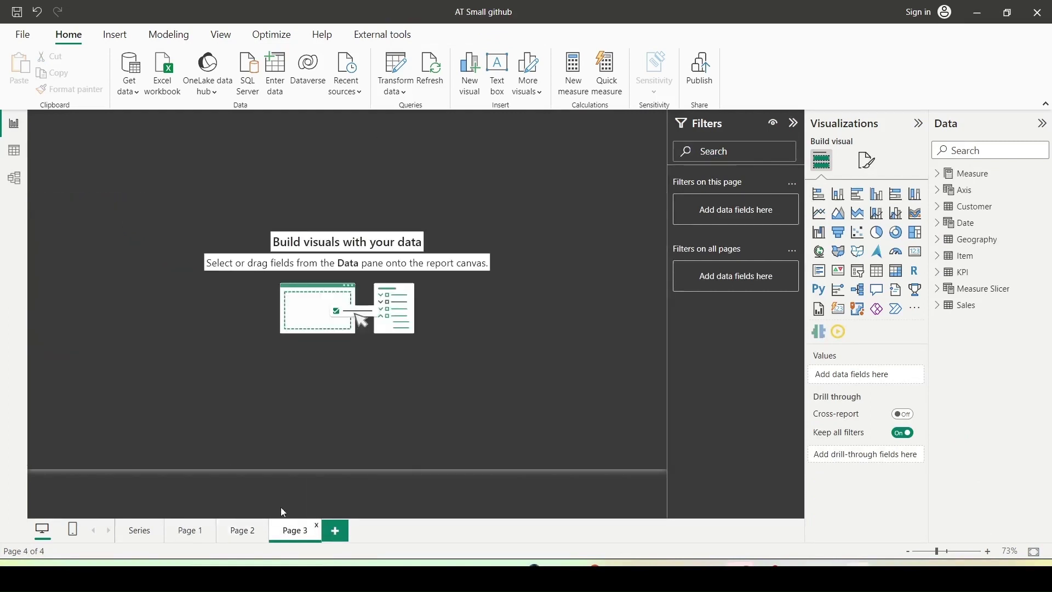
{"action": "left_click", "coordinate": [821, 195]}
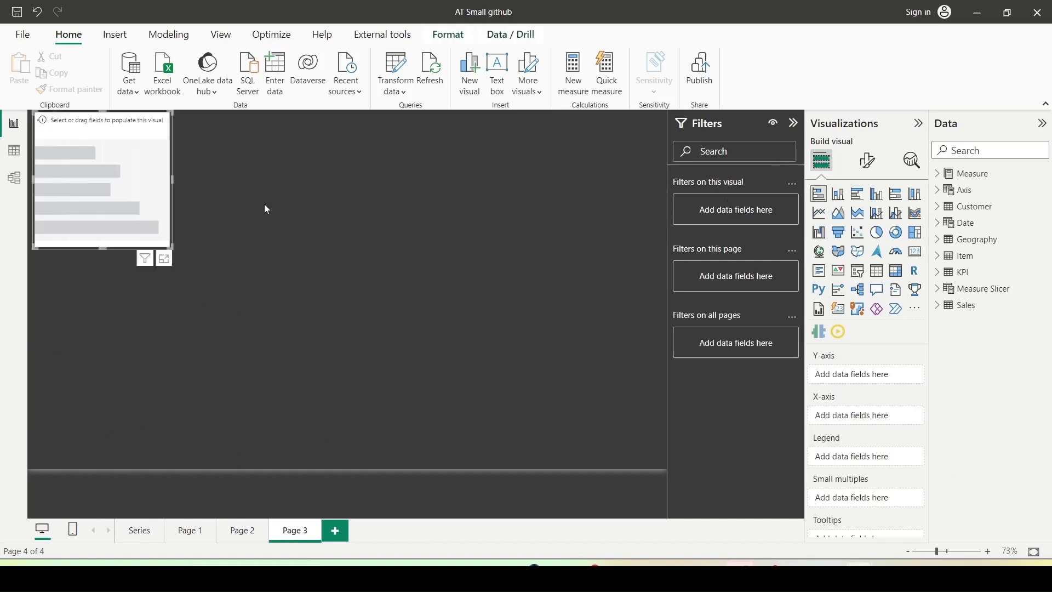
{"action": "left_click_drag", "start_coordinate": [117, 223], "coordinate": [112, 258]}
{"action": "left_click_drag", "start_coordinate": [167, 289], "coordinate": [735, 496]}
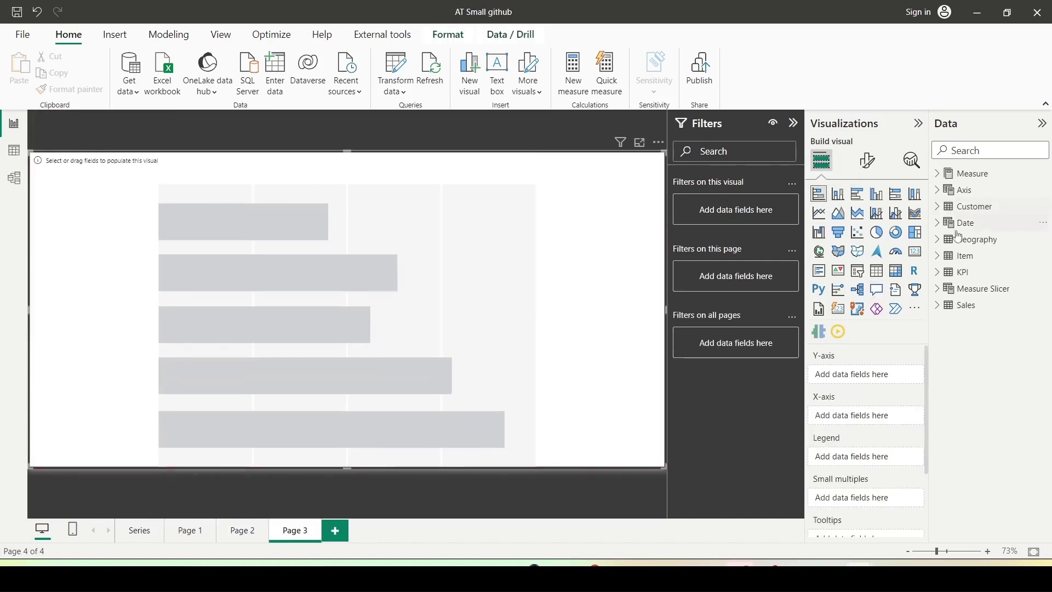
Step: Populate the bar chart with Brand on the Y-axis, Category as the legend and Gross on the X-axis
{"action": "left_click", "coordinate": [939, 256]}
{"action": "left_click_drag", "start_coordinate": [992, 272], "coordinate": [869, 375]}
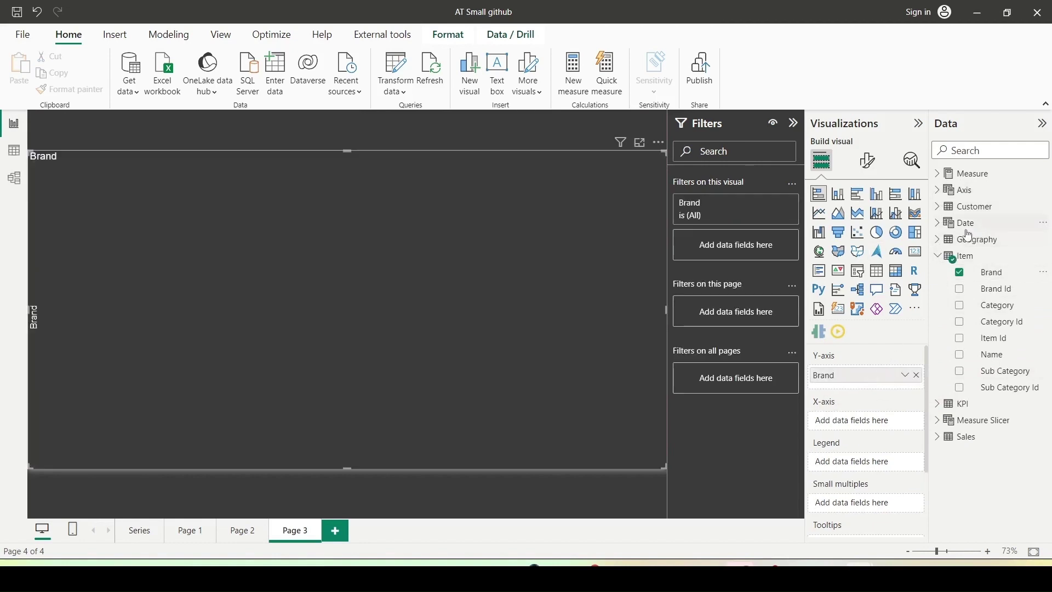
{"action": "left_click_drag", "start_coordinate": [998, 305], "coordinate": [871, 463]}
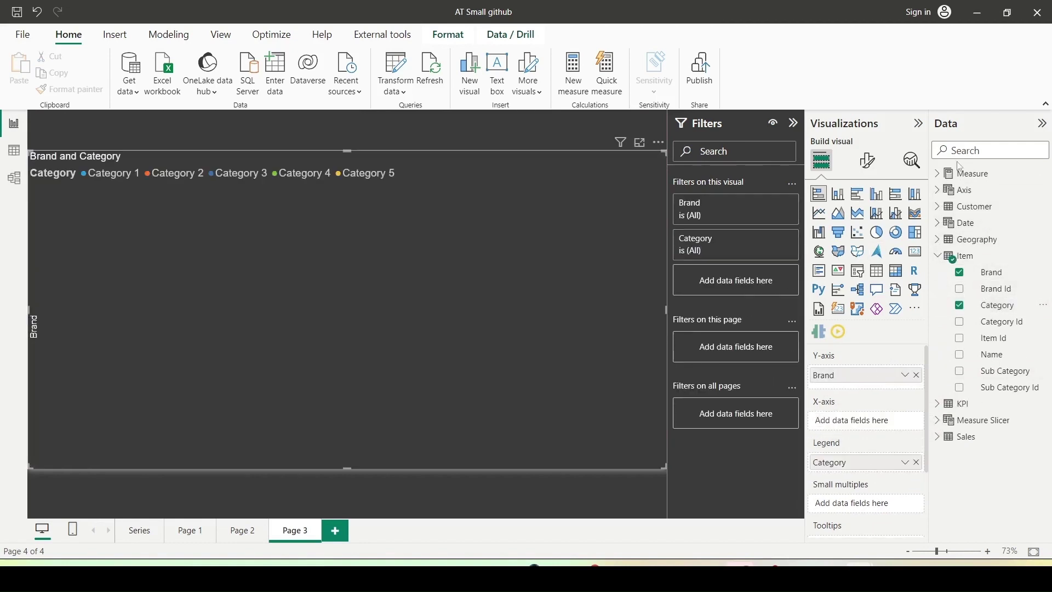
{"action": "left_click", "coordinate": [939, 173]}
{"action": "left_click", "coordinate": [948, 189]}
{"action": "left_click_drag", "start_coordinate": [995, 239], "coordinate": [875, 422]}
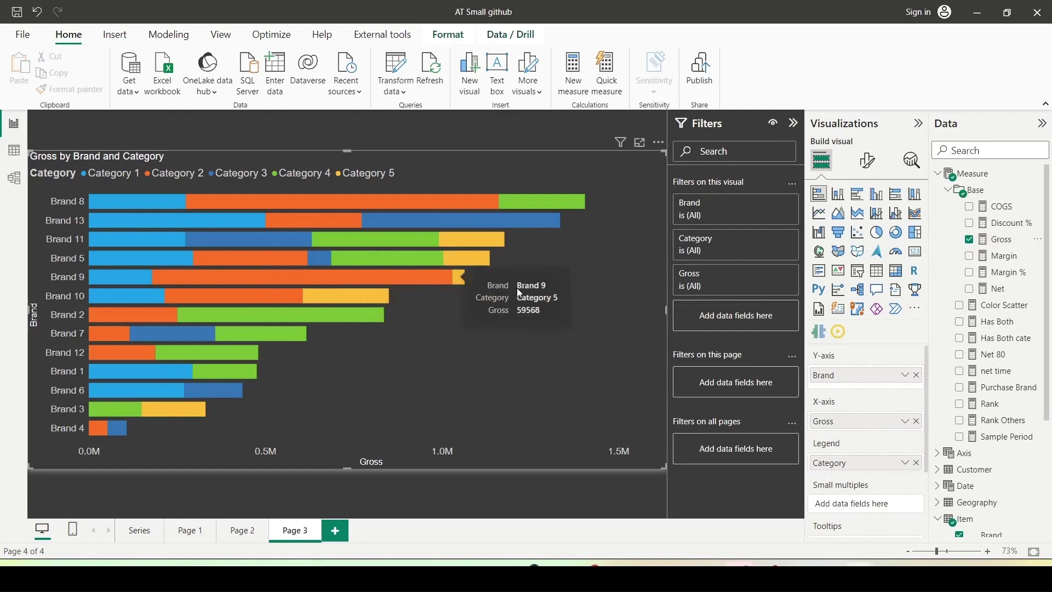
Step: Turn on data labels for the Gross by Brand and Category chart
{"action": "left_click", "coordinate": [867, 160]}
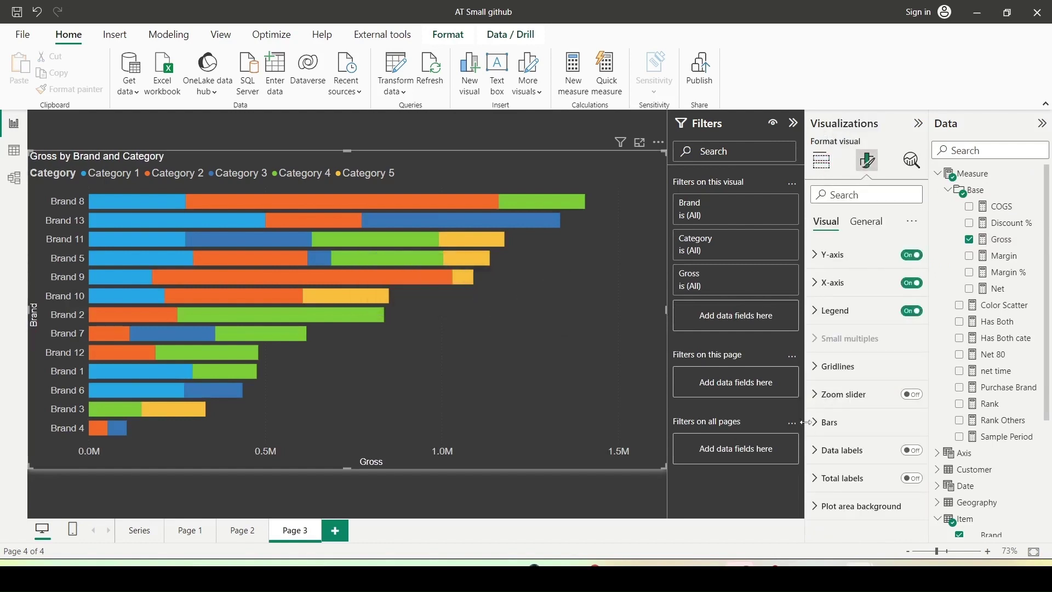
{"action": "left_click", "coordinate": [820, 458]}
{"action": "left_click", "coordinate": [912, 450]}
Step: Enable overflow text and the custom label in the data label values, using Margin % as the label field
{"action": "scroll", "coordinate": [886, 331], "scroll_direction": "down", "scroll_amount": 4}
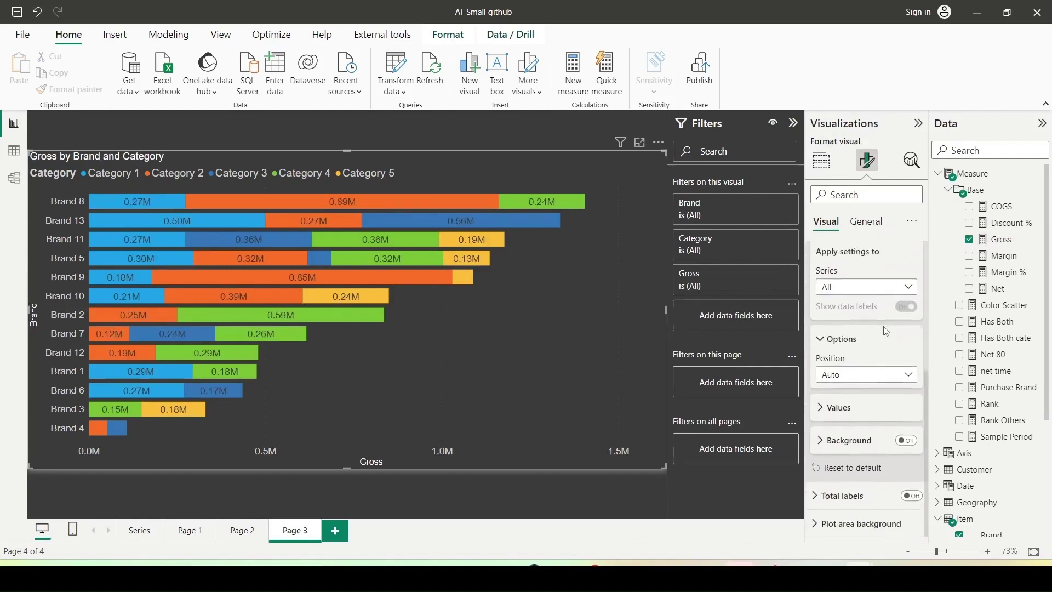
{"action": "left_click", "coordinate": [833, 410]}
{"action": "scroll", "coordinate": [842, 368], "scroll_direction": "down", "scroll_amount": 3}
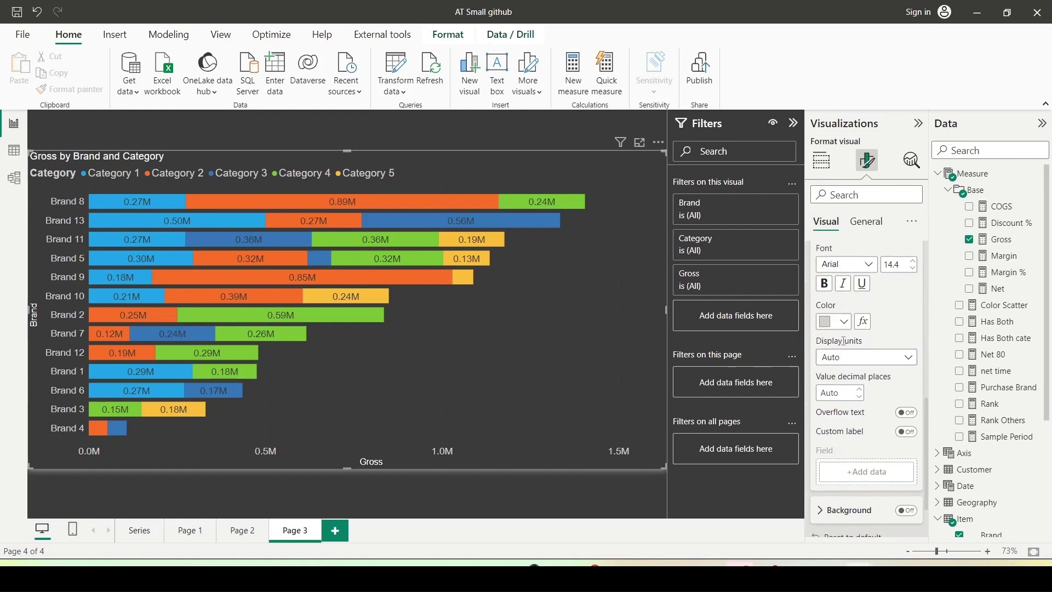
{"action": "scroll", "coordinate": [877, 345], "scroll_direction": "up", "scroll_amount": 4}
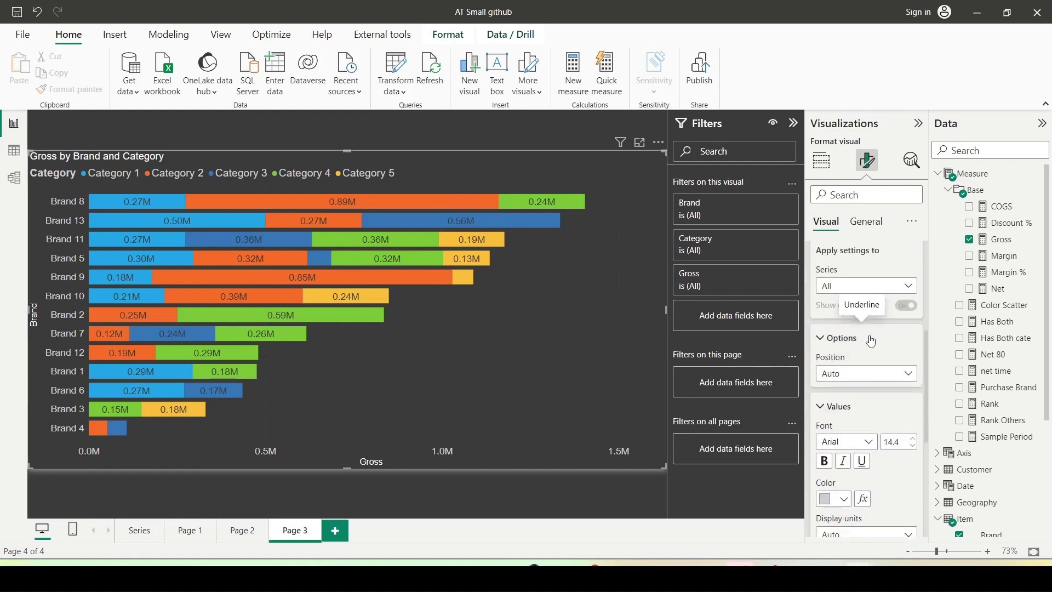
{"action": "scroll", "coordinate": [885, 286], "scroll_direction": "up", "scroll_amount": 2}
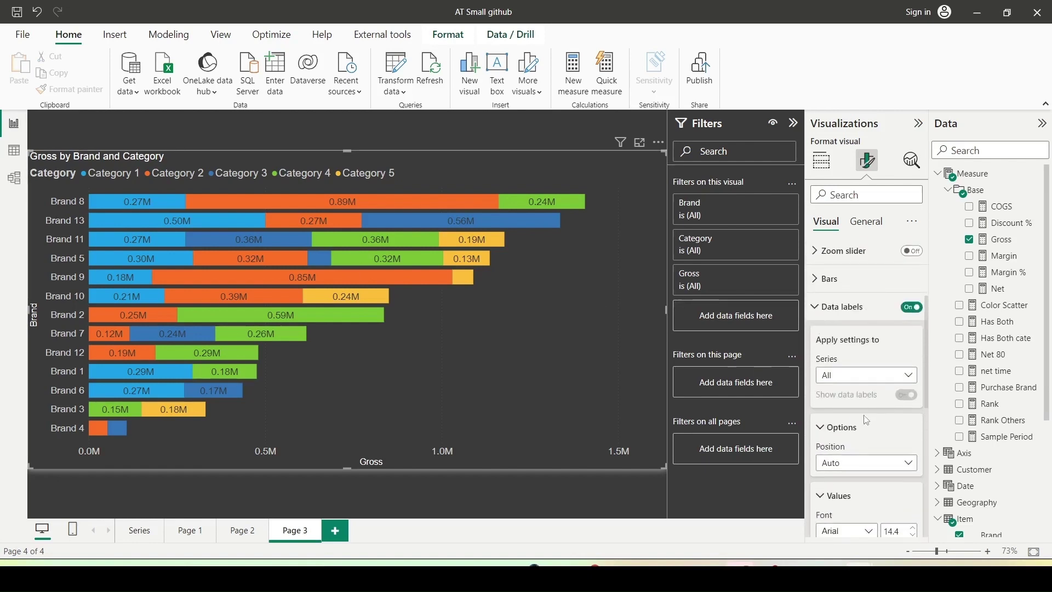
{"action": "scroll", "coordinate": [833, 319], "scroll_direction": "down", "scroll_amount": 2}
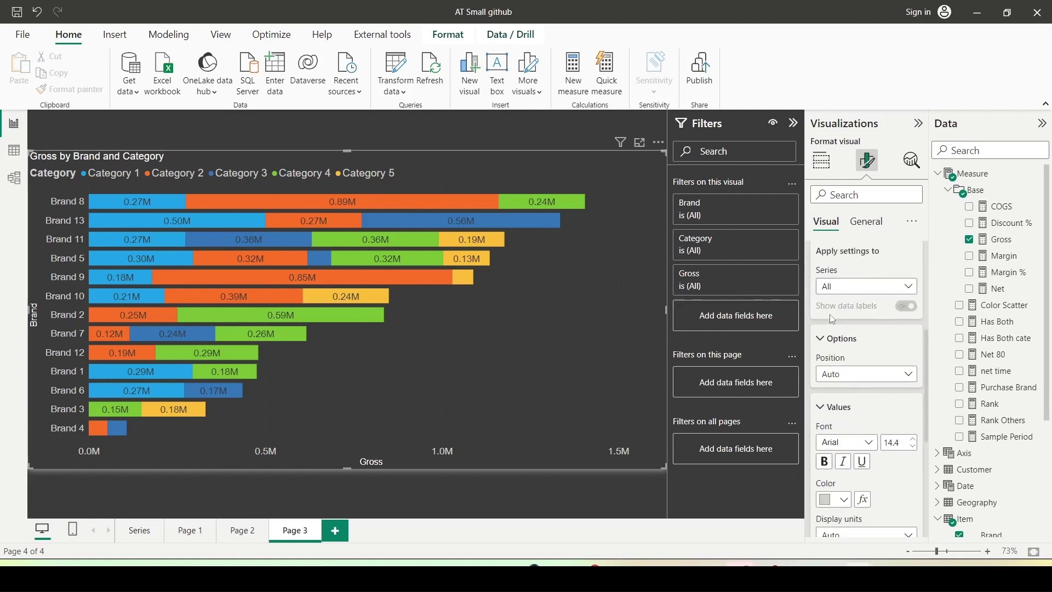
{"action": "scroll", "coordinate": [855, 329], "scroll_direction": "down", "scroll_amount": 5}
{"action": "left_click", "coordinate": [907, 388]}
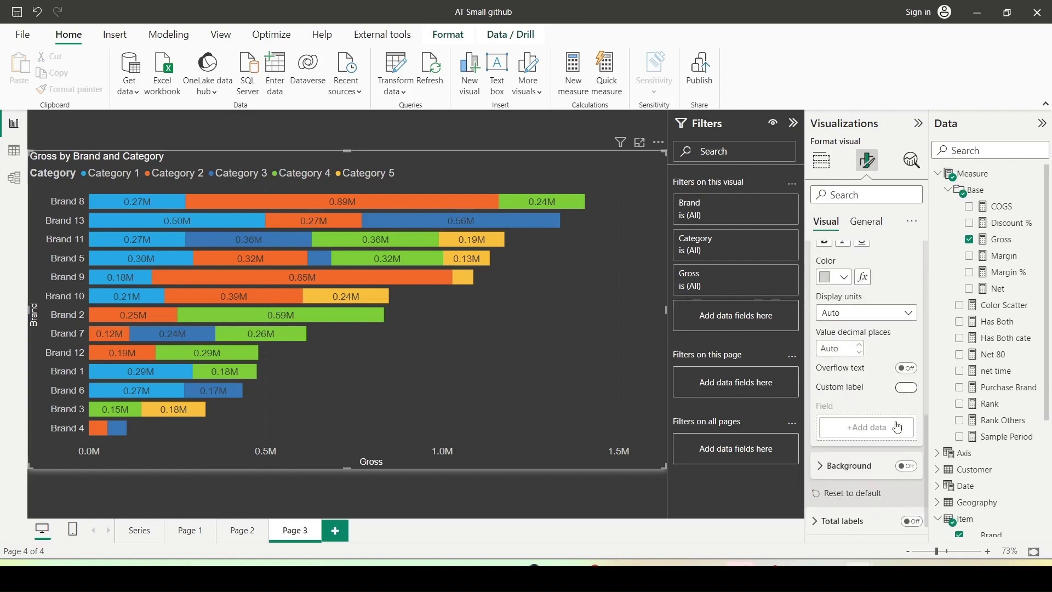
{"action": "left_click_drag", "start_coordinate": [979, 273], "coordinate": [858, 479]}
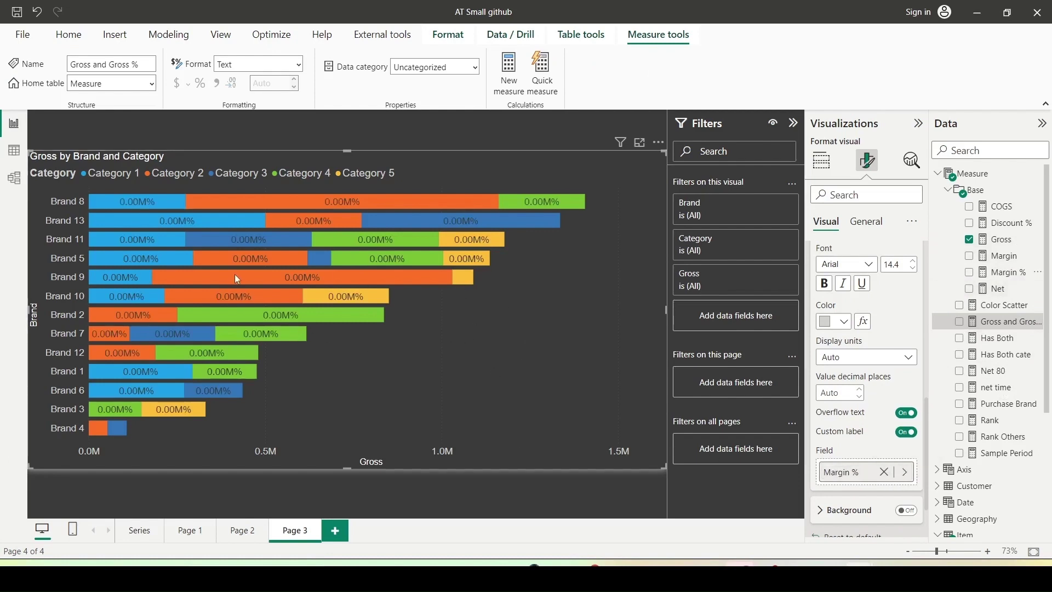
Step: Set the display units of the data label values to None
{"action": "mouse_move", "coordinate": [203, 220]}
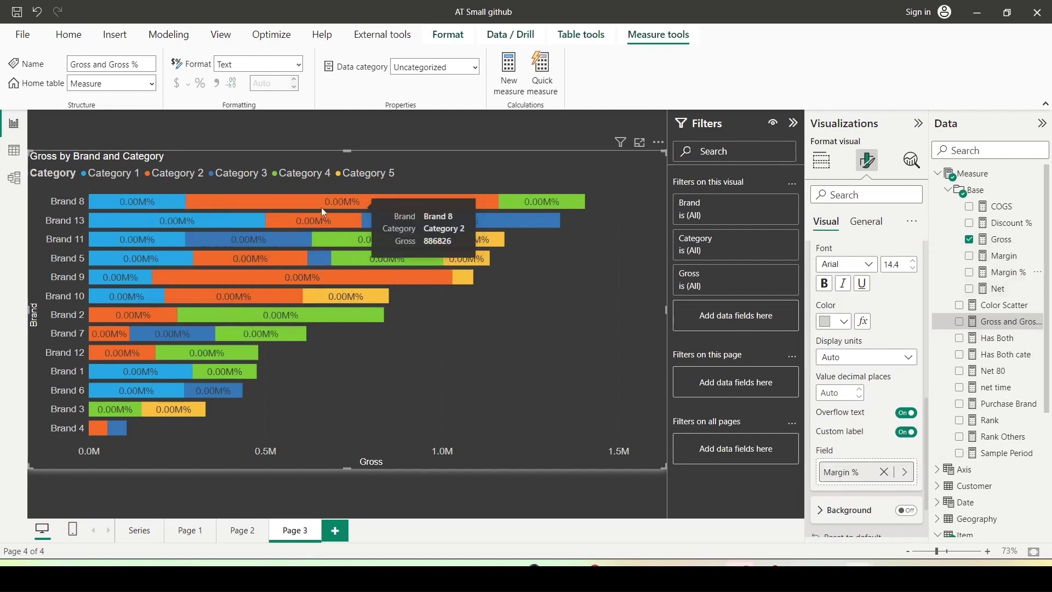
{"action": "left_click", "coordinate": [910, 360]}
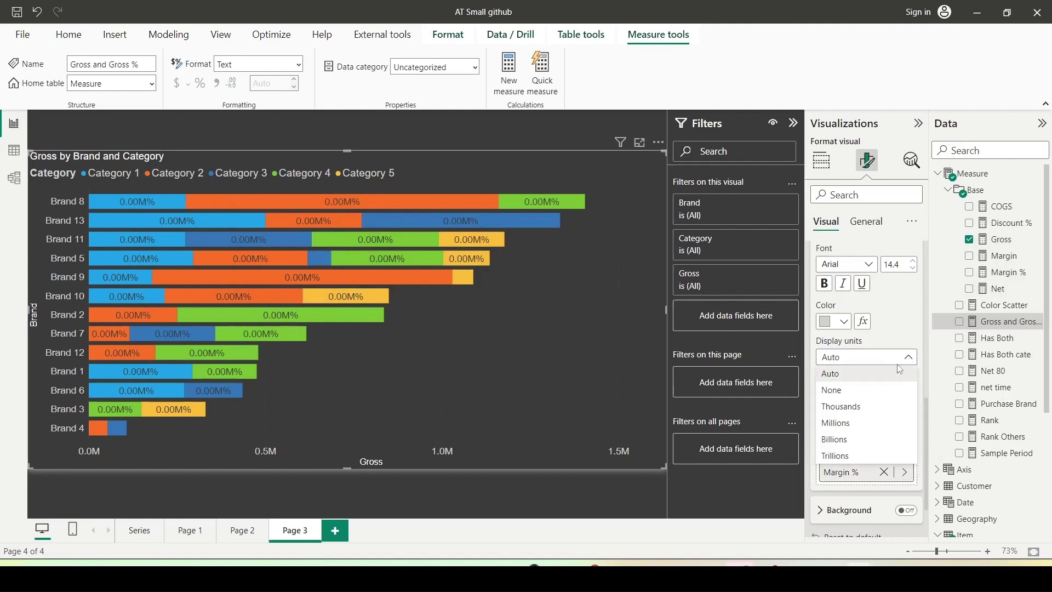
{"action": "left_click", "coordinate": [859, 392]}
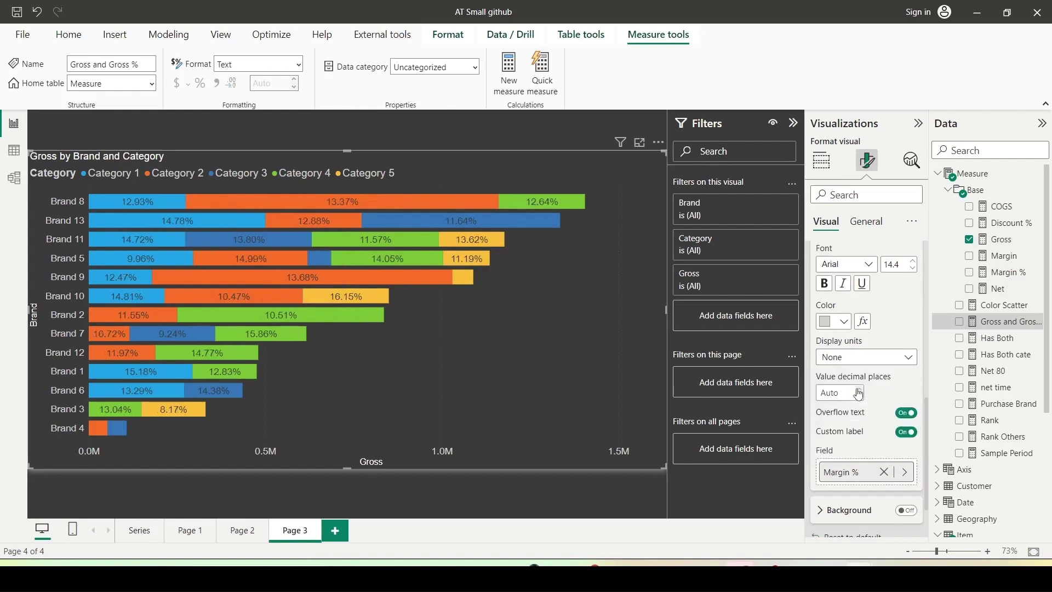
Step: Try Auto as the display units of the Margin % data labels and undo the change
{"action": "left_click", "coordinate": [859, 360]}
{"action": "left_click", "coordinate": [838, 375]}
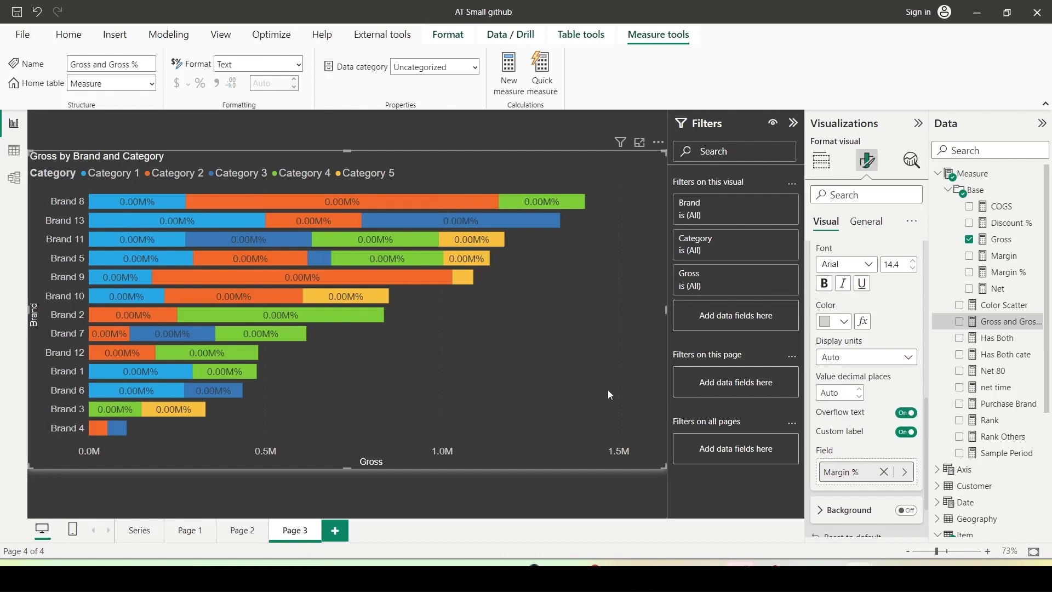
{"action": "key", "text": "ctrl+z"}
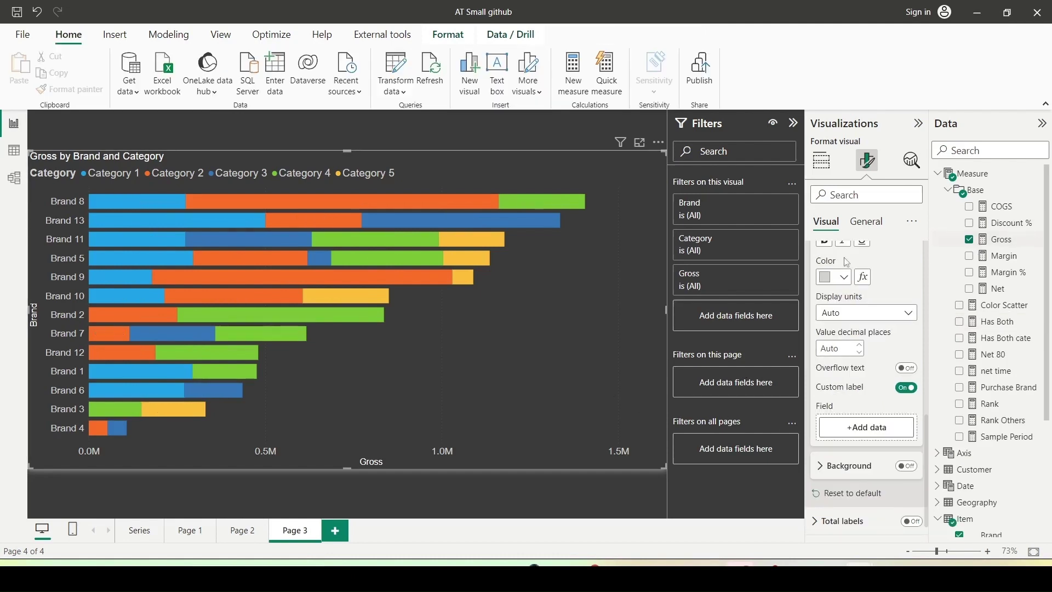
Step: Create a measure Gross and Gross % = DIVIDE([Gross], CALCULATE([Gross], REMOVEFILTERS('Item'[Category]))) in the Measure table
{"action": "left_click", "coordinate": [998, 240]}
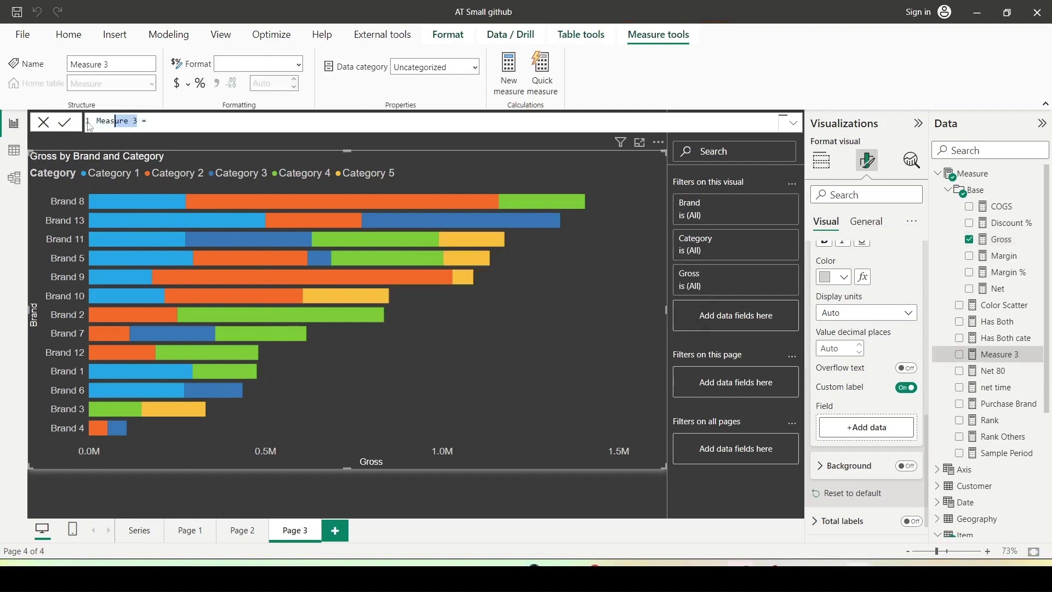
{"action": "type", "text": "Gross an"}
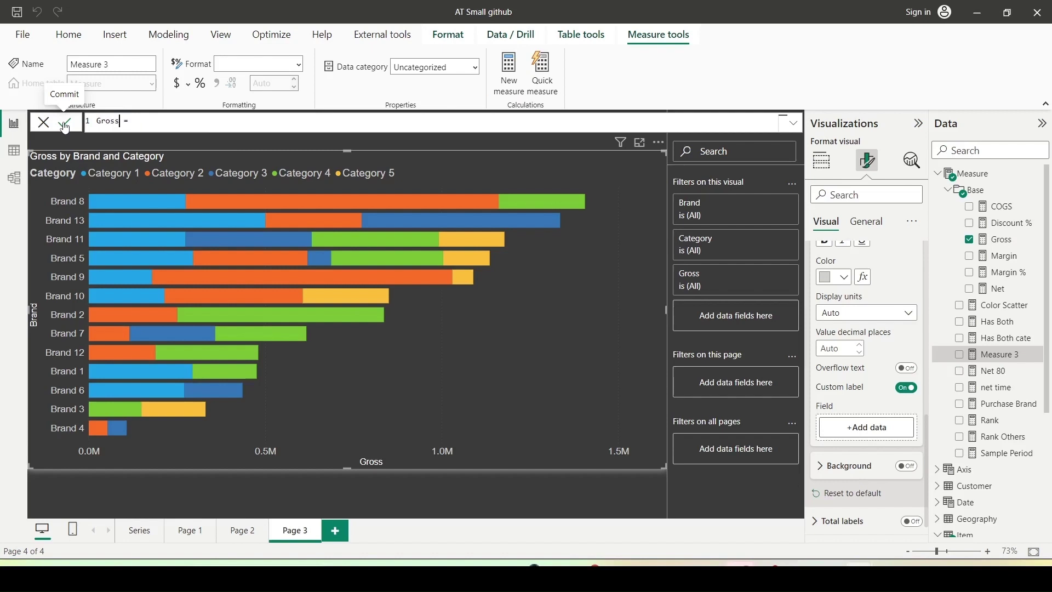
{"action": "type", "text": "d Gross %"}
{"action": "type", "text": "DIVIDE([Gross], CALCULATE([Gross], REMOVEFILTERS('Item'[Category]))),"}
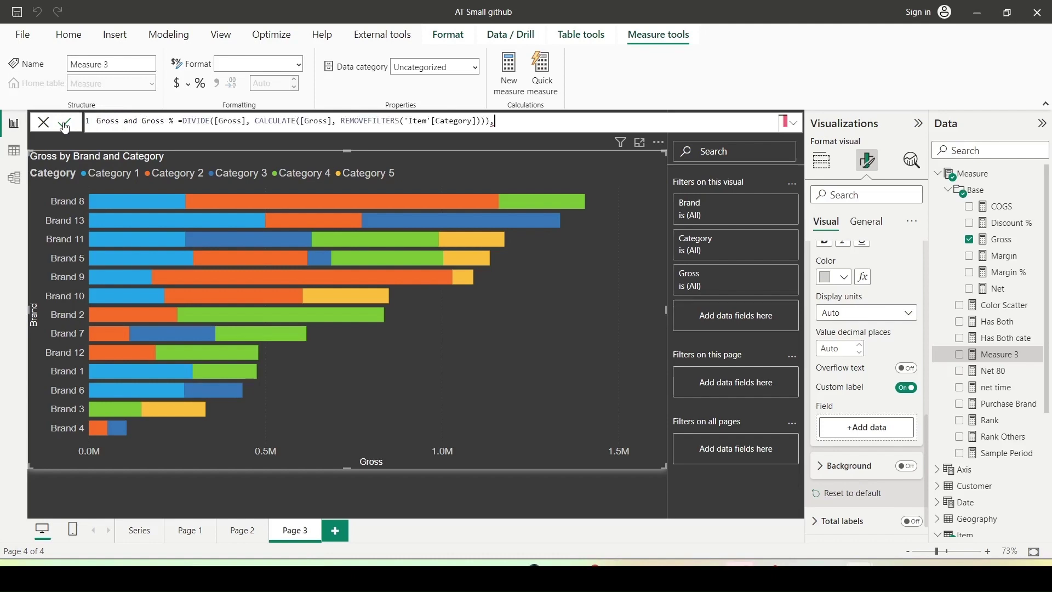
{"action": "left_click", "coordinate": [66, 124]}
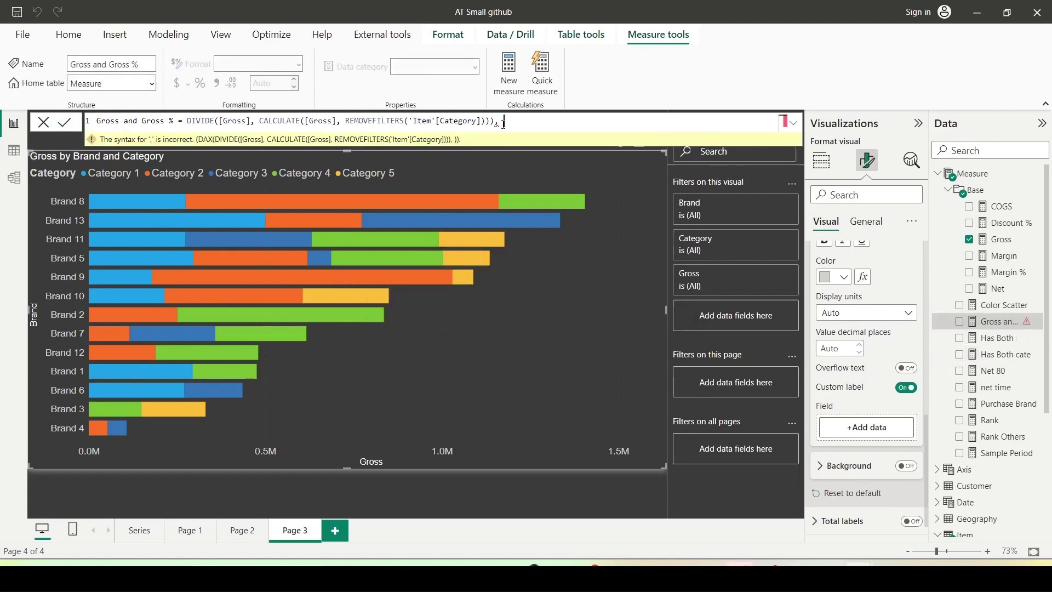
{"action": "key", "text": "BackSpace"}
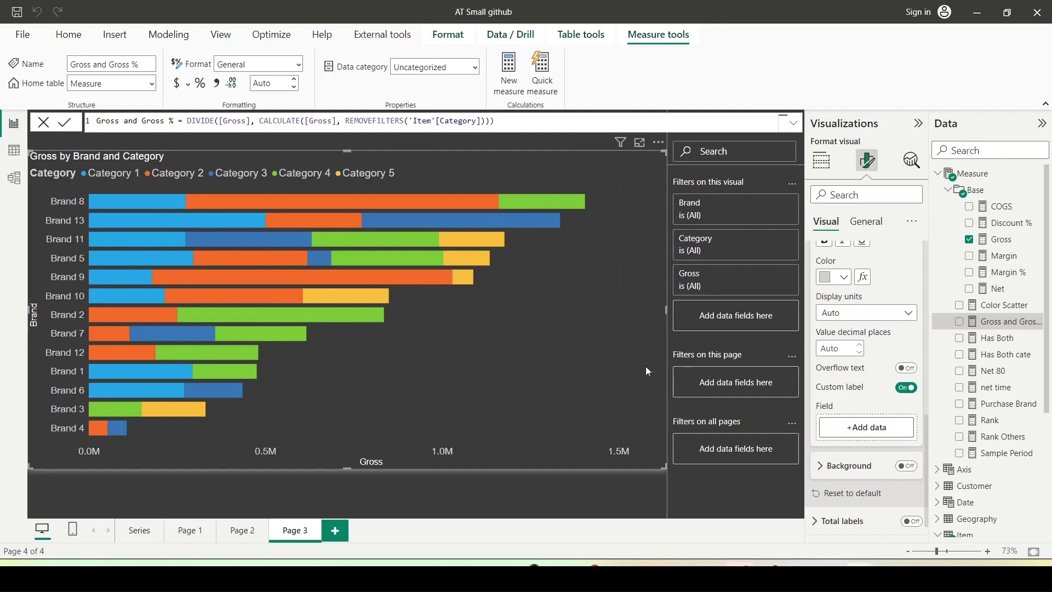
Step: Use Gross and Gross % as the custom data label field and set the label display units to None
{"action": "left_click_drag", "start_coordinate": [1011, 322], "coordinate": [897, 429]}
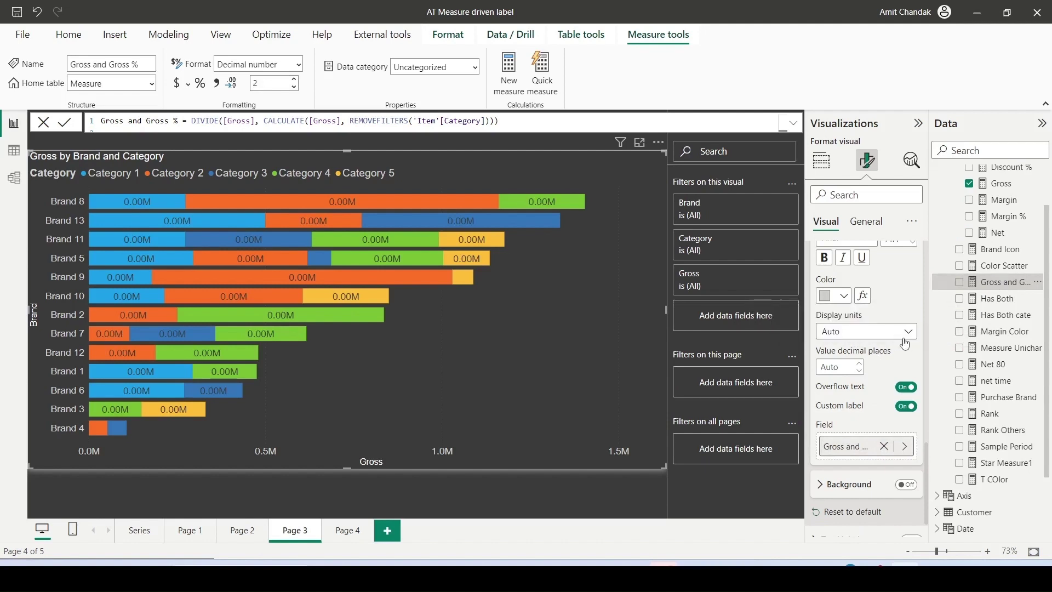
{"action": "left_click", "coordinate": [892, 336]}
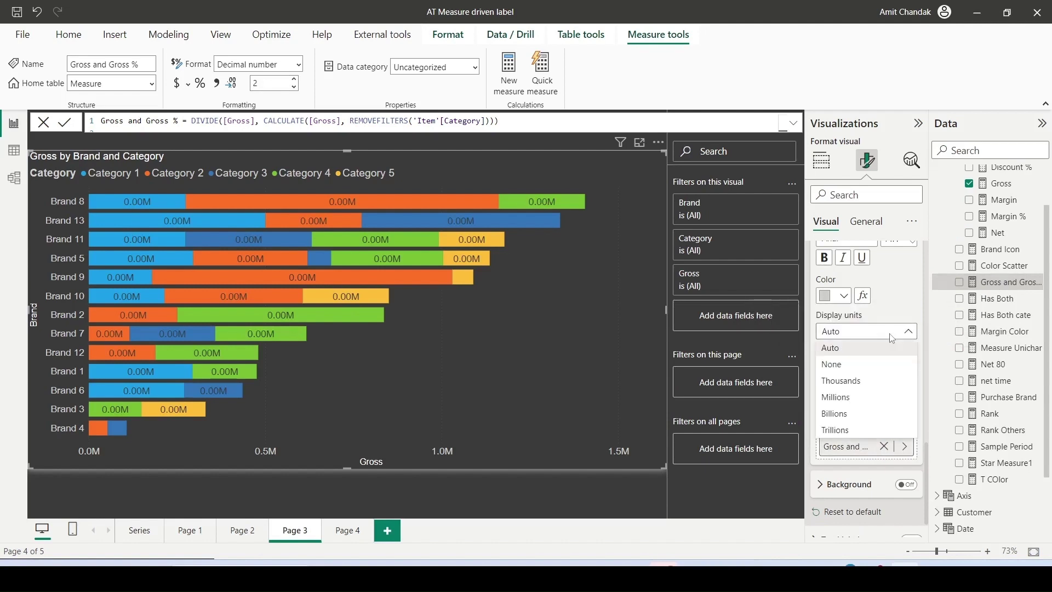
{"action": "left_click", "coordinate": [847, 367]}
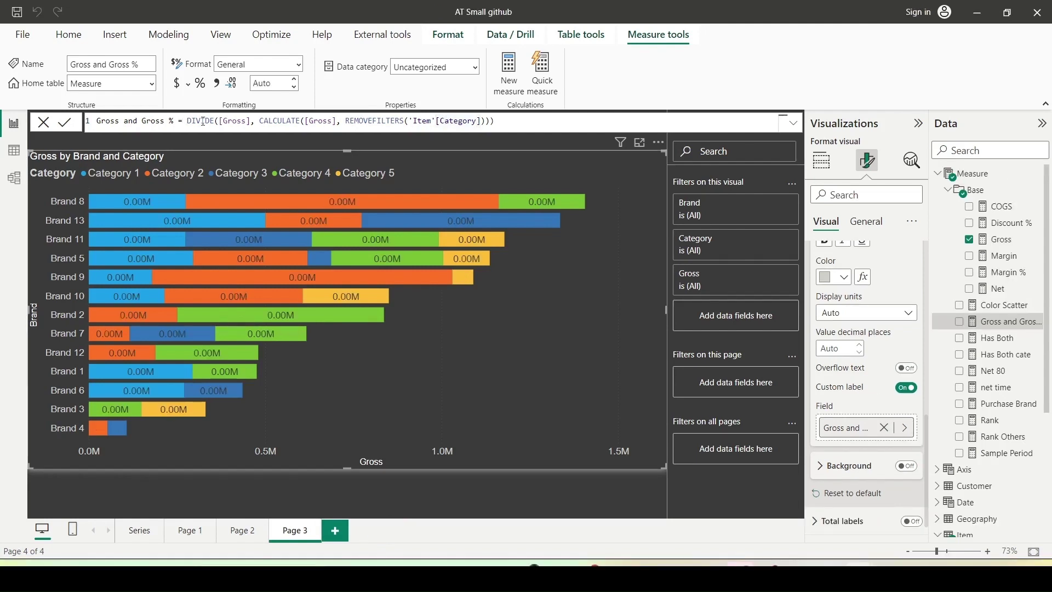
Step: Wrap the Gross and Gross % formula in FORMAT with the format string "#,###.0%"
{"action": "type", "text": "format("}
{"action": "key", "text": "End"}
{"action": "type", "text": ", \"\""}
{"action": "type", "text": "#,###,0"}
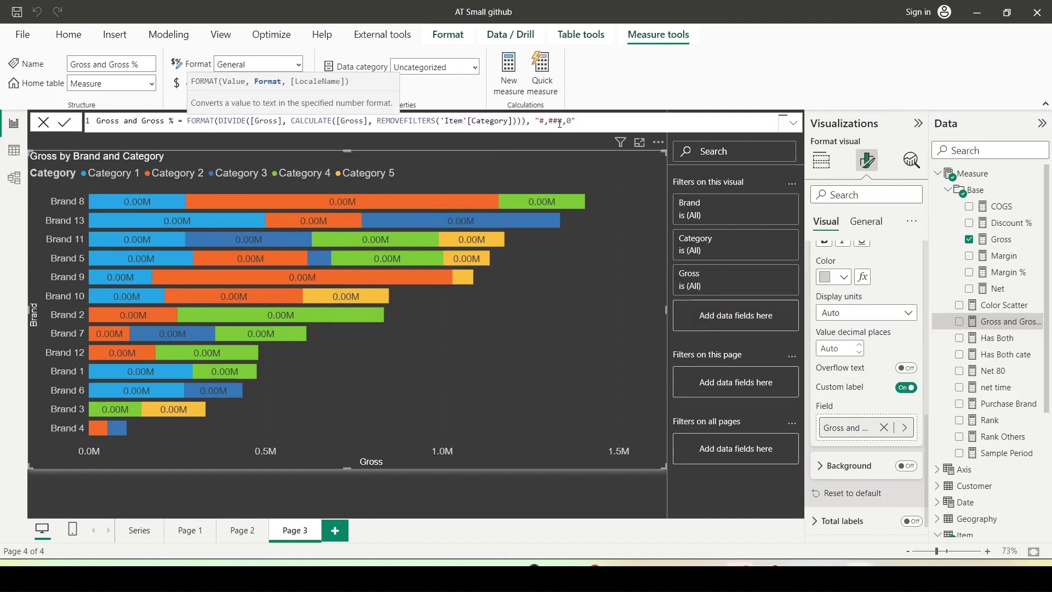
{"action": "type", "text": "%"}
{"action": "key", "text": "Return"}
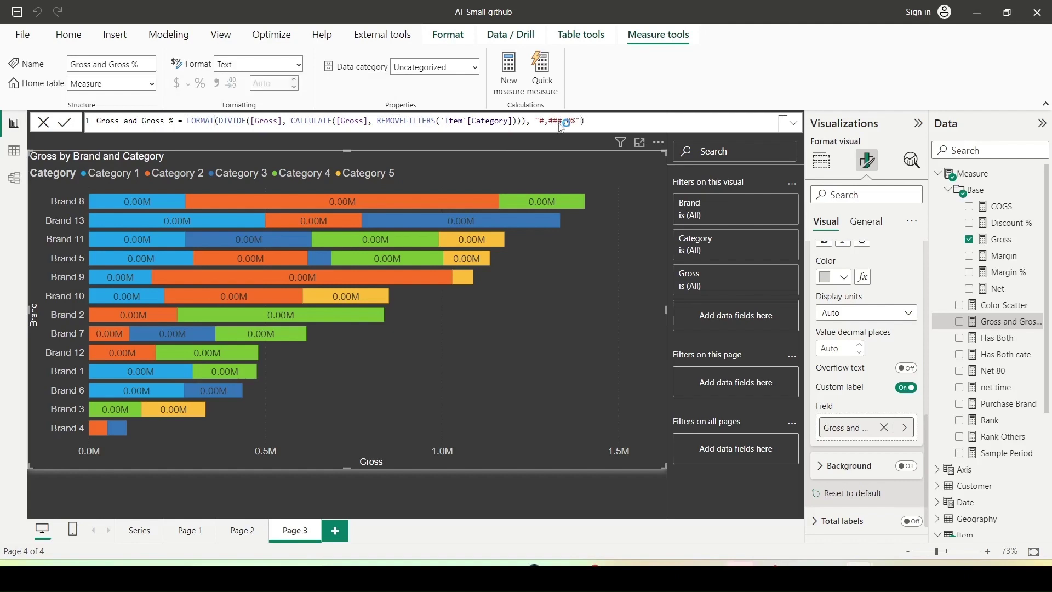
{"action": "left_click", "coordinate": [567, 120]}
{"action": "key", "text": "BackSpace"}
{"action": "type", "text": "."}
{"action": "key", "text": "Return"}
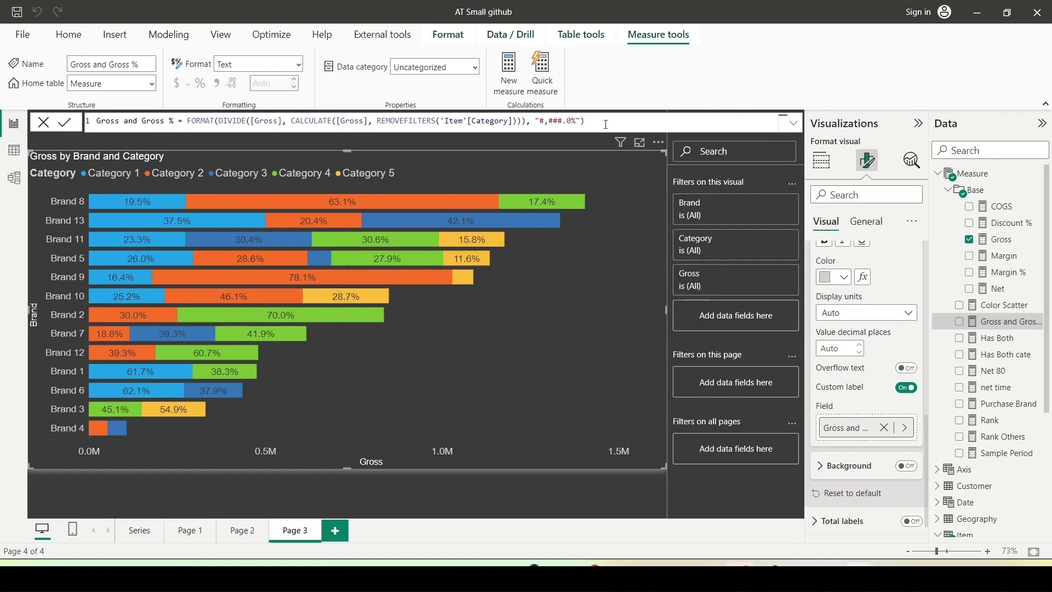
Step: Rewrite Gross and Gross % with a _gross SWITCH for $, K and M formats and a bracketed _per percentage, returning both joined by UNICHAR(10)
{"action": "mouse_move", "coordinate": [383, 201]}
{"action": "key", "text": "shift+End"}
{"action": "type", "text": "var _gross =SWITCH (     TRUE (),     [Gross] < 1000, \"$#,##0\",     [Gross] < 1000000, \"$#,##0,.0K\",     \"$#,##0,,.0M\" ) var _per =  \" (\" &FORMAT(DIVIDE([Gross], CALCULATE([Gross], REMOVEFILTERS('Item'[Category]))), \"#.0%\") &\")\" return FORMAT([Gross], _gross) & UNICHAR(10) & _per"}
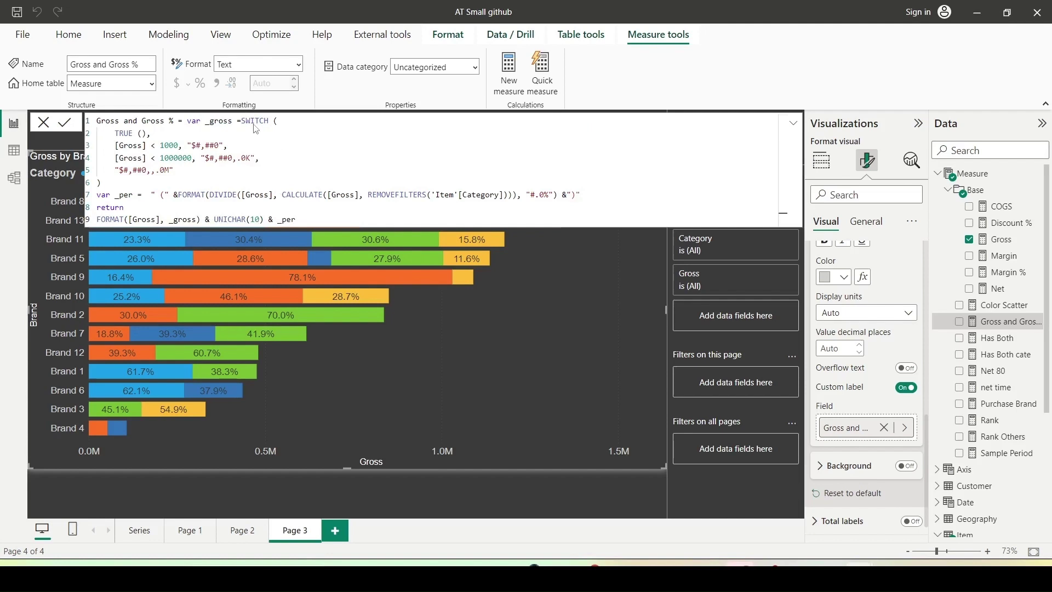
Step: Examine the measure's _gross format thresholds, the formatted Gross in the return expression and the _per calculation with its removed Category filter
{"action": "left_click_drag", "start_coordinate": [98, 158], "coordinate": [98, 170]}
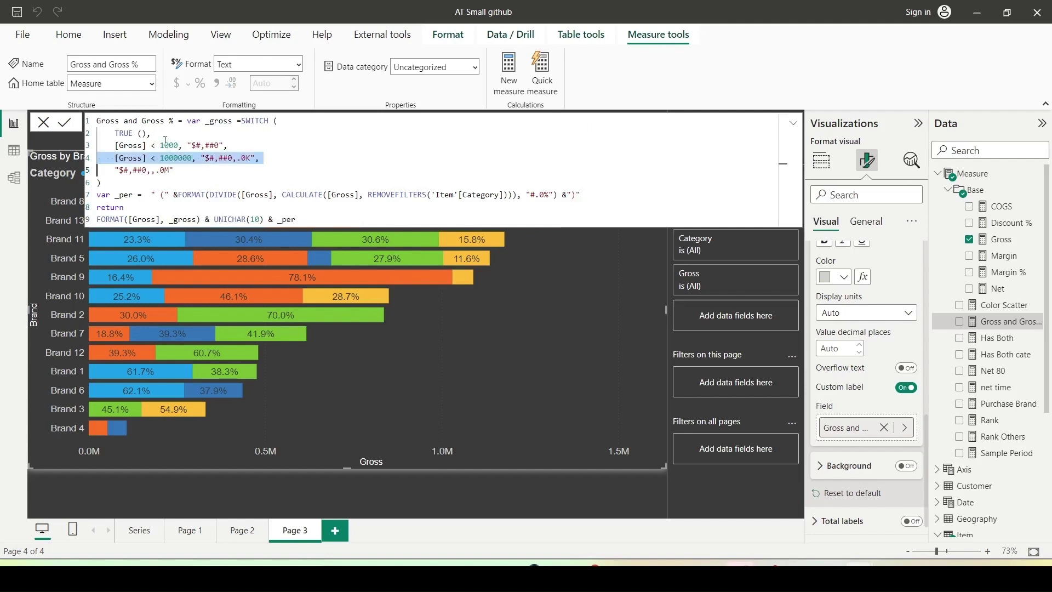
{"action": "left_click_drag", "start_coordinate": [102, 182], "coordinate": [207, 121]}
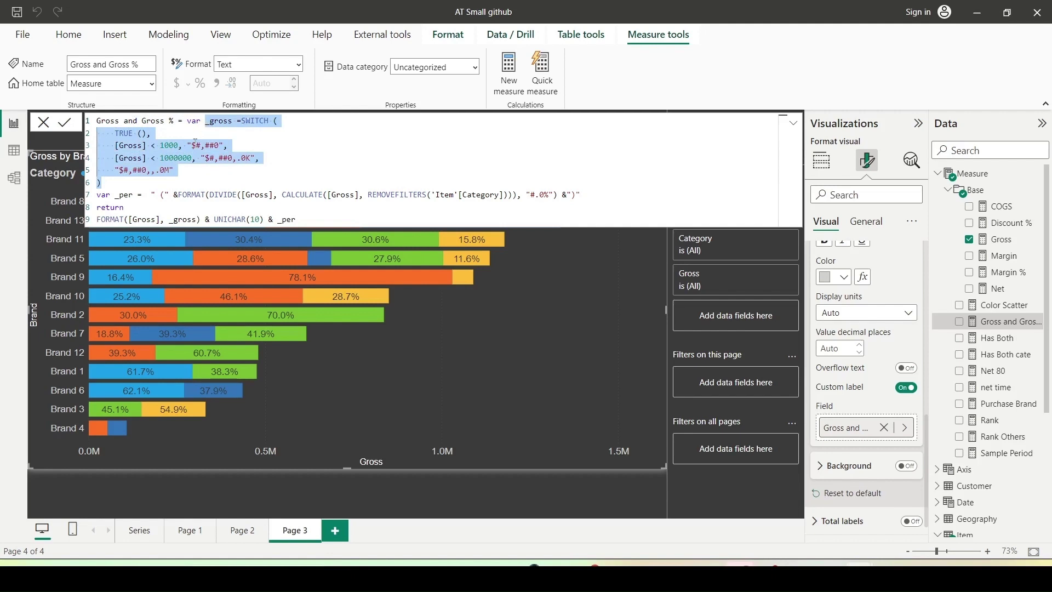
{"action": "double_click", "coordinate": [169, 146]}
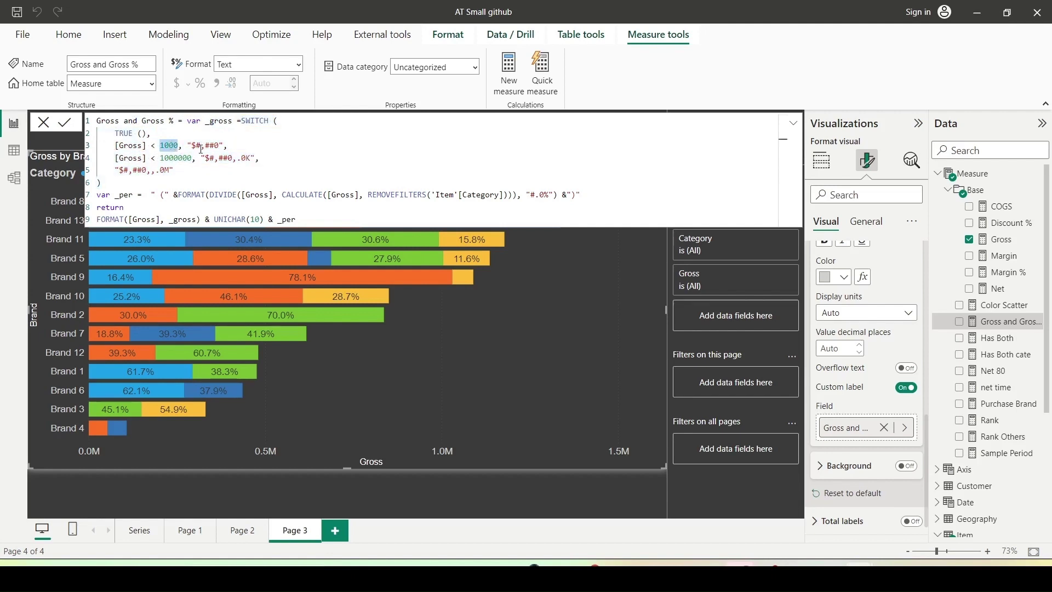
{"action": "left_click", "coordinate": [241, 160]}
{"action": "left_click_drag", "start_coordinate": [98, 220], "coordinate": [201, 219]}
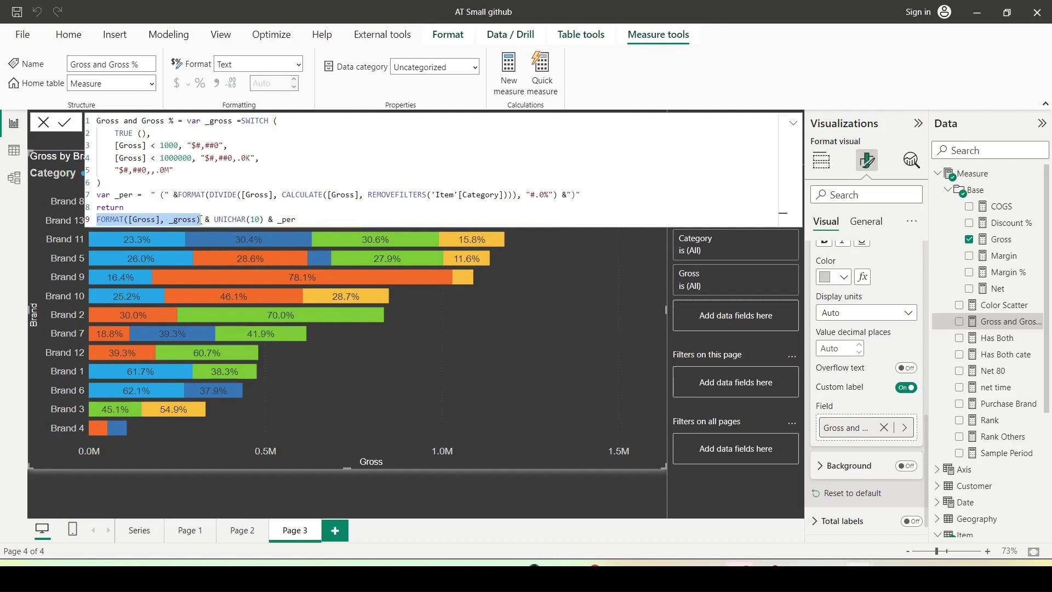
{"action": "left_click", "coordinate": [147, 194]}
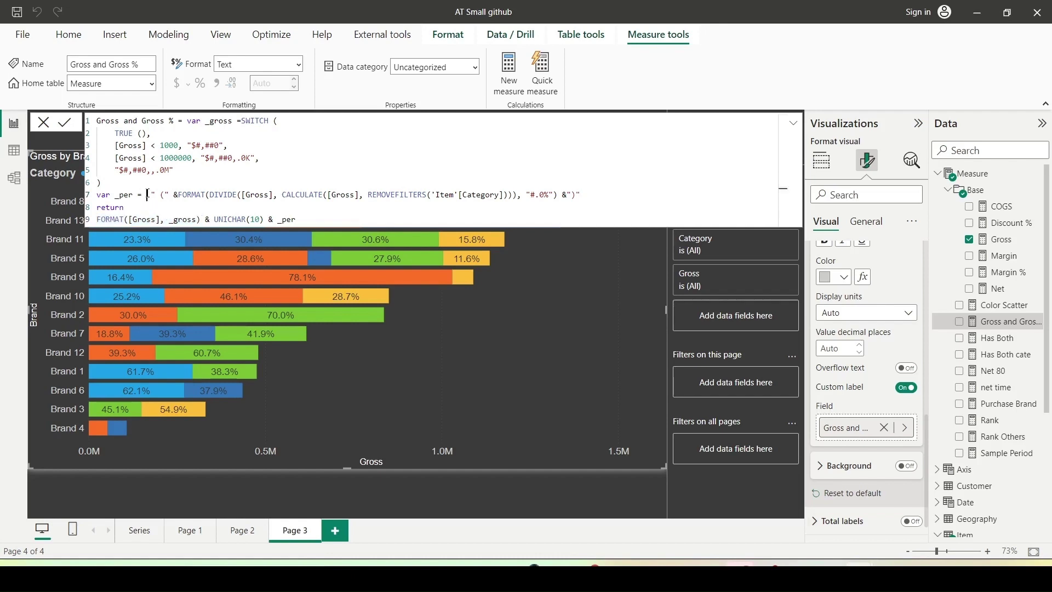
{"action": "left_click_drag", "start_coordinate": [154, 195], "coordinate": [593, 193]}
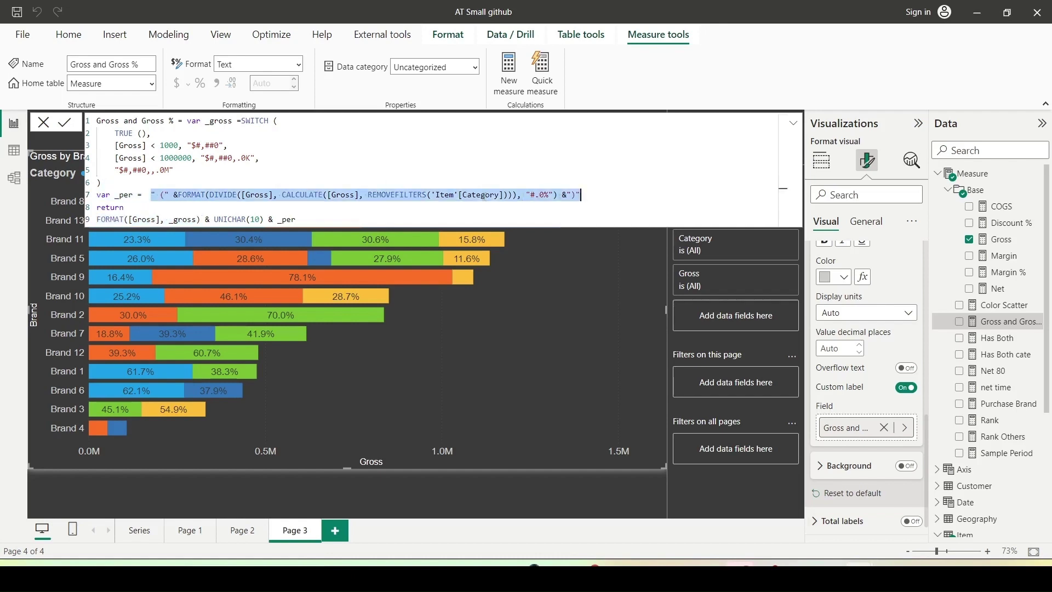
{"action": "double_click", "coordinate": [258, 194]}
{"action": "left_click_drag", "start_coordinate": [283, 194], "coordinate": [364, 195]}
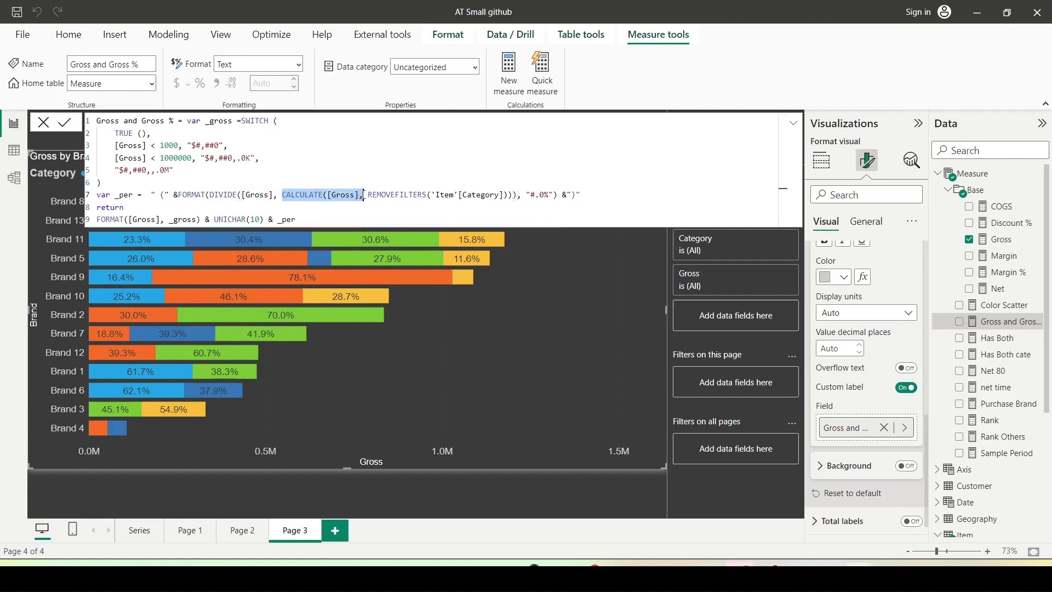
{"action": "left_click_drag", "start_coordinate": [509, 195], "coordinate": [283, 191]}
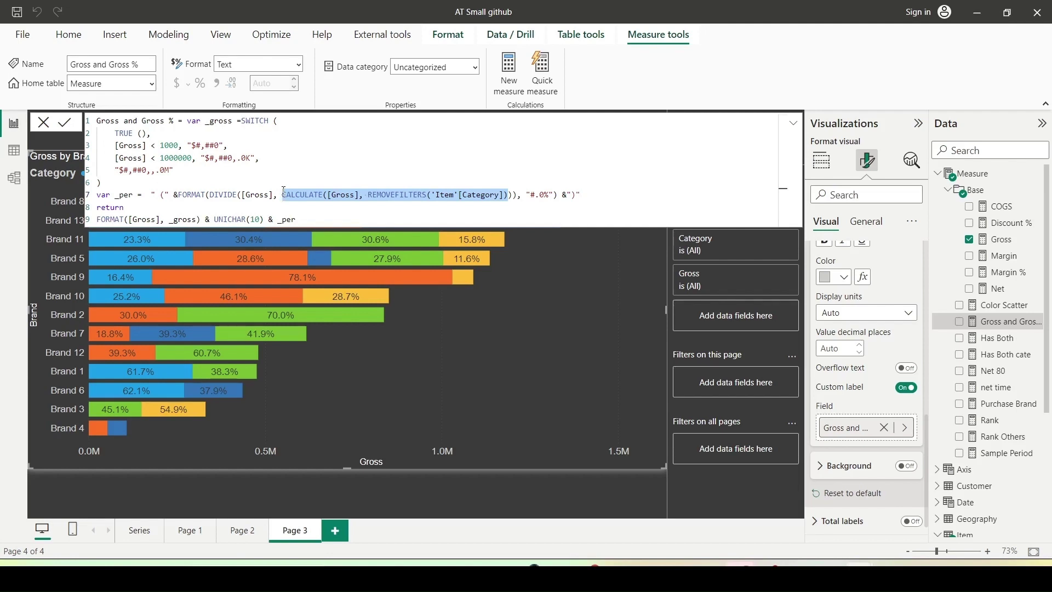
Step: Apply the rewritten Gross and Gross % measure to the chart's labels and enable overflow text for them
{"action": "left_click", "coordinate": [353, 222]}
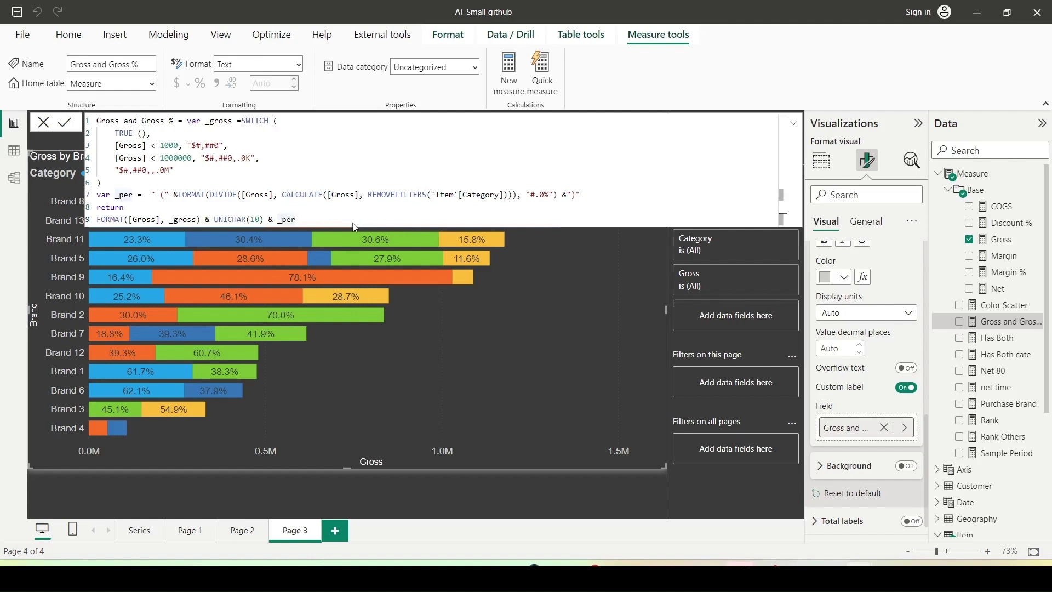
{"action": "left_click", "coordinate": [447, 314]}
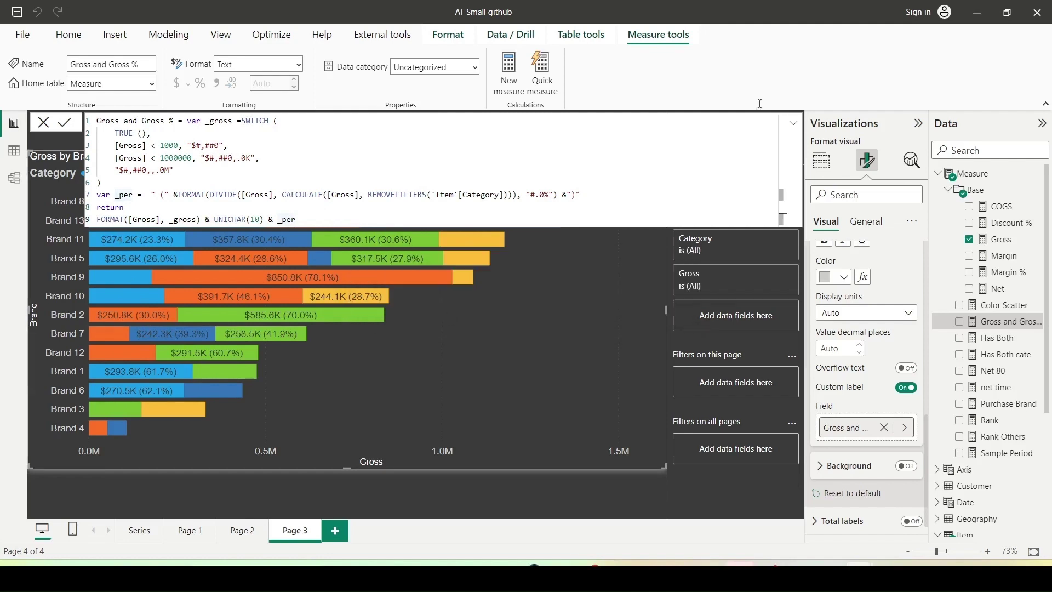
{"action": "left_click", "coordinate": [794, 123]}
{"action": "left_click", "coordinate": [797, 127]}
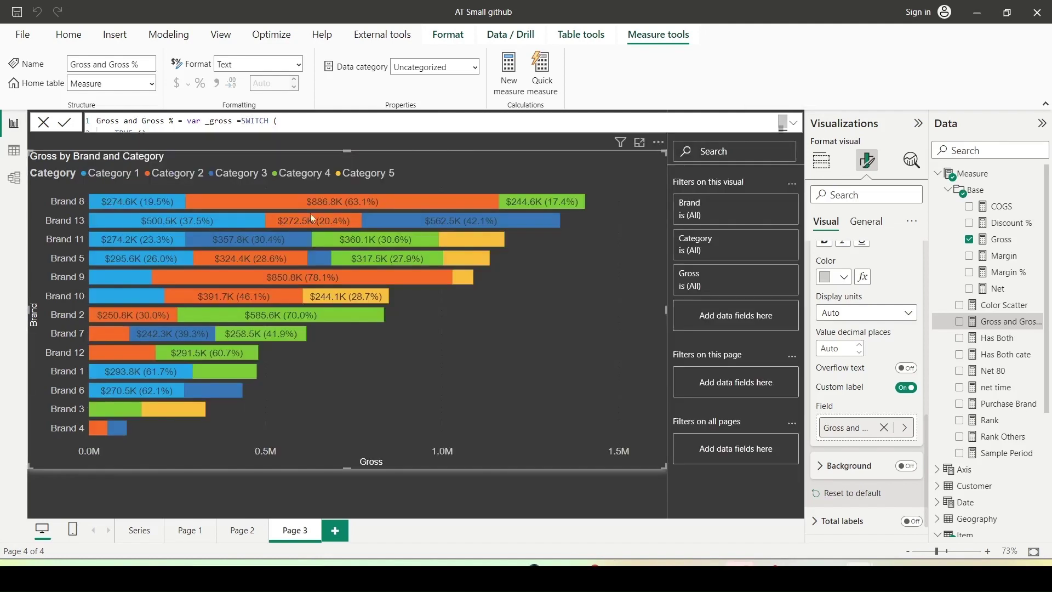
{"action": "mouse_move", "coordinate": [143, 203]}
{"action": "left_click", "coordinate": [904, 376]}
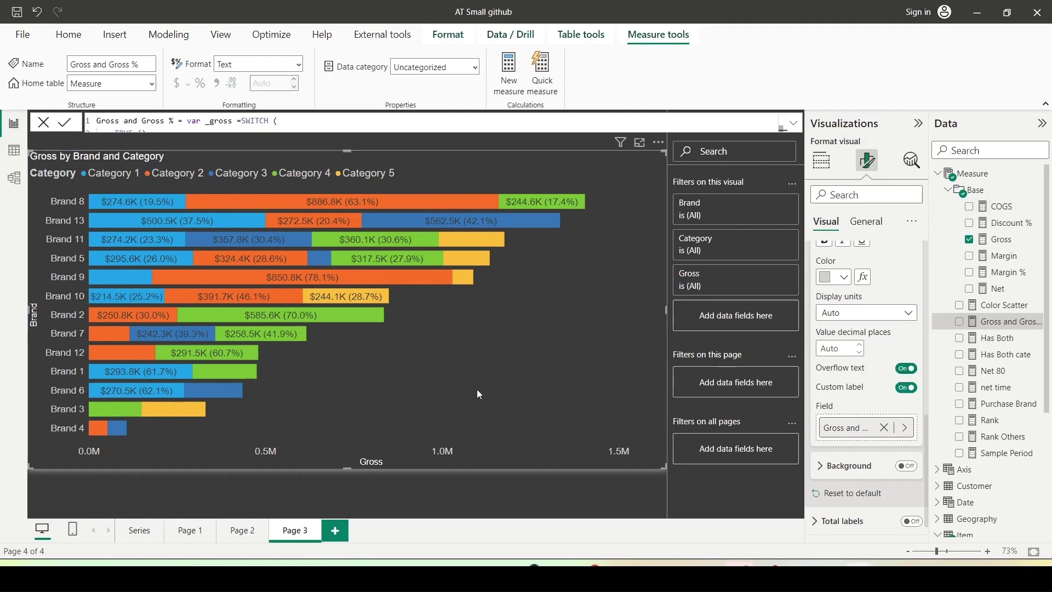
Step: Add a new report page with a clustered bar chart enlarged to cover the left part of the canvas
{"action": "left_click", "coordinate": [335, 535]}
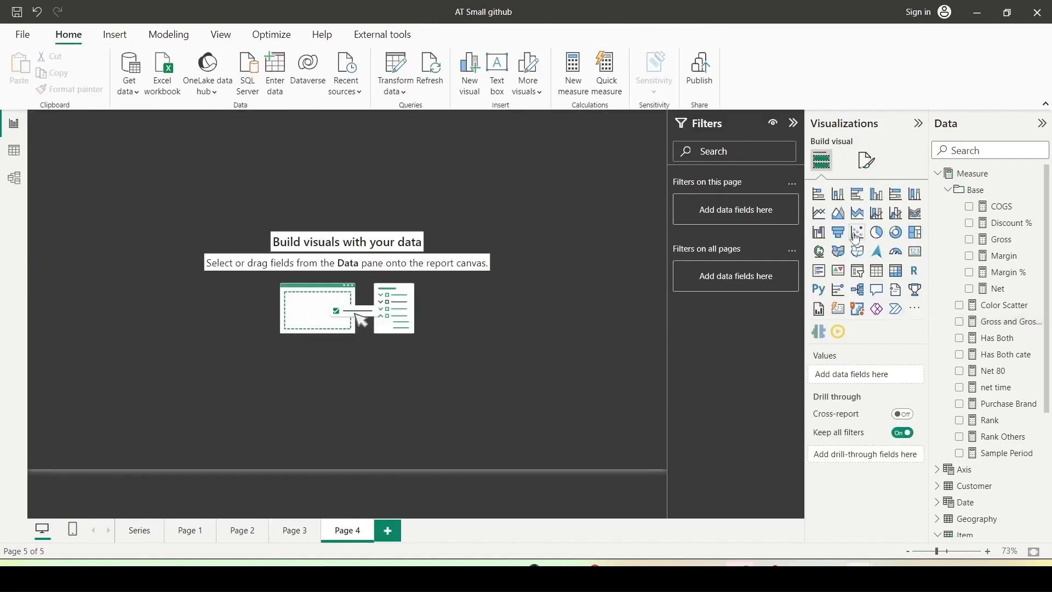
{"action": "left_click", "coordinate": [859, 203]}
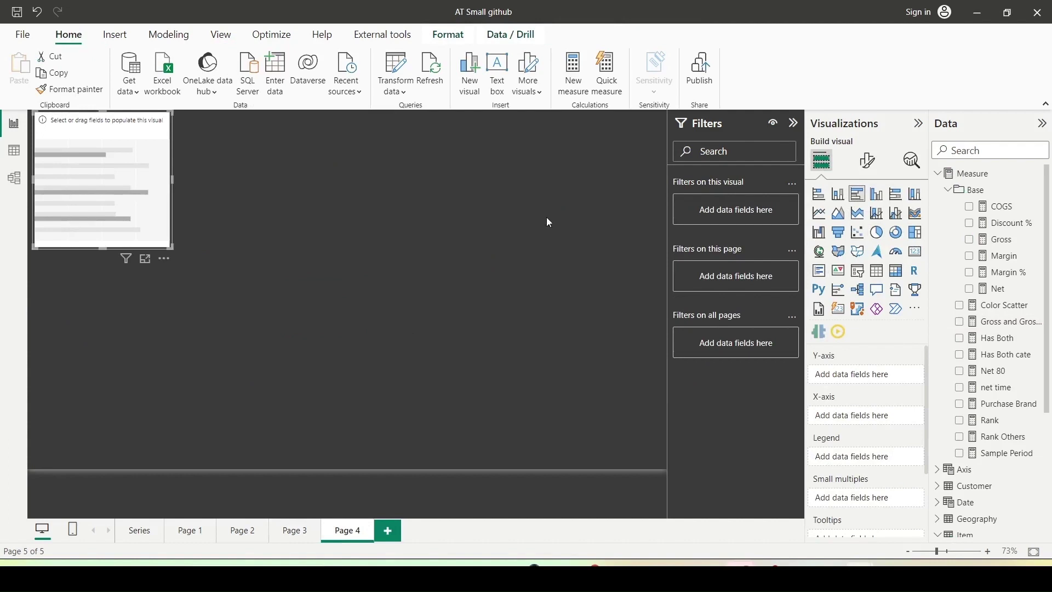
{"action": "left_click_drag", "start_coordinate": [110, 218], "coordinate": [100, 255]}
{"action": "left_click_drag", "start_coordinate": [159, 285], "coordinate": [291, 468]}
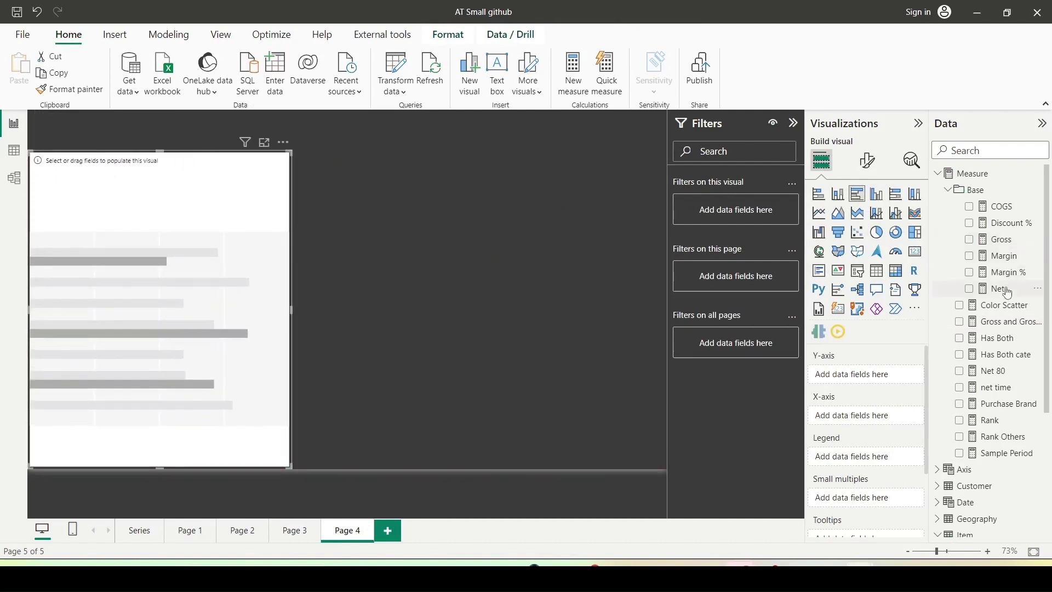
Step: Populate the clustered bar chart with Brand on the Y-axis and Gross on the X-axis
{"action": "scroll", "coordinate": [1009, 384], "scroll_direction": "down", "scroll_amount": 3}
{"action": "left_click_drag", "start_coordinate": [993, 365], "coordinate": [877, 376]}
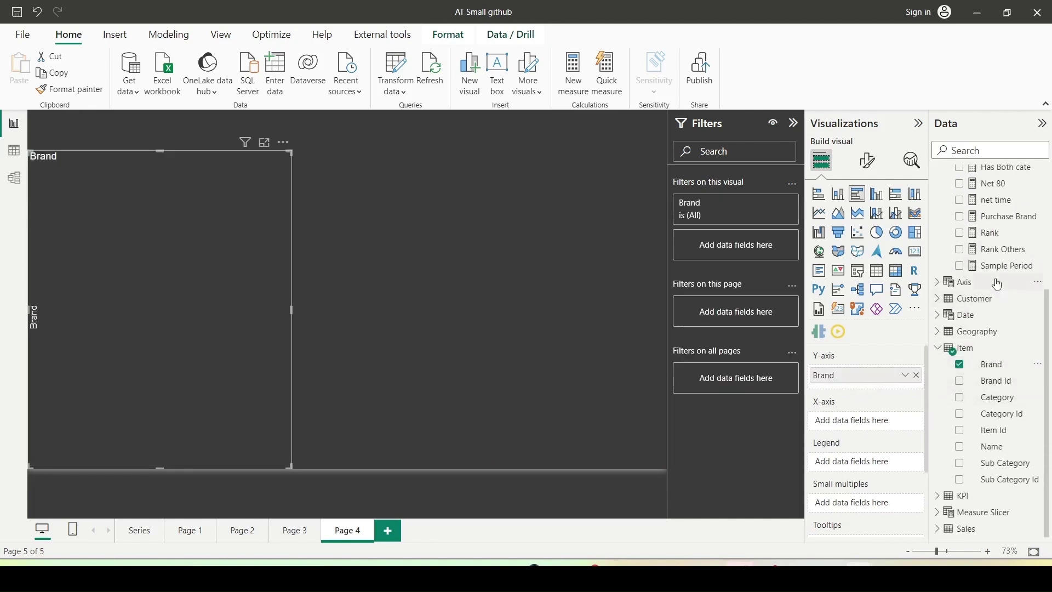
{"action": "scroll", "coordinate": [930, 284], "scroll_direction": "up", "scroll_amount": 4}
{"action": "left_click_drag", "start_coordinate": [998, 242], "coordinate": [883, 431]}
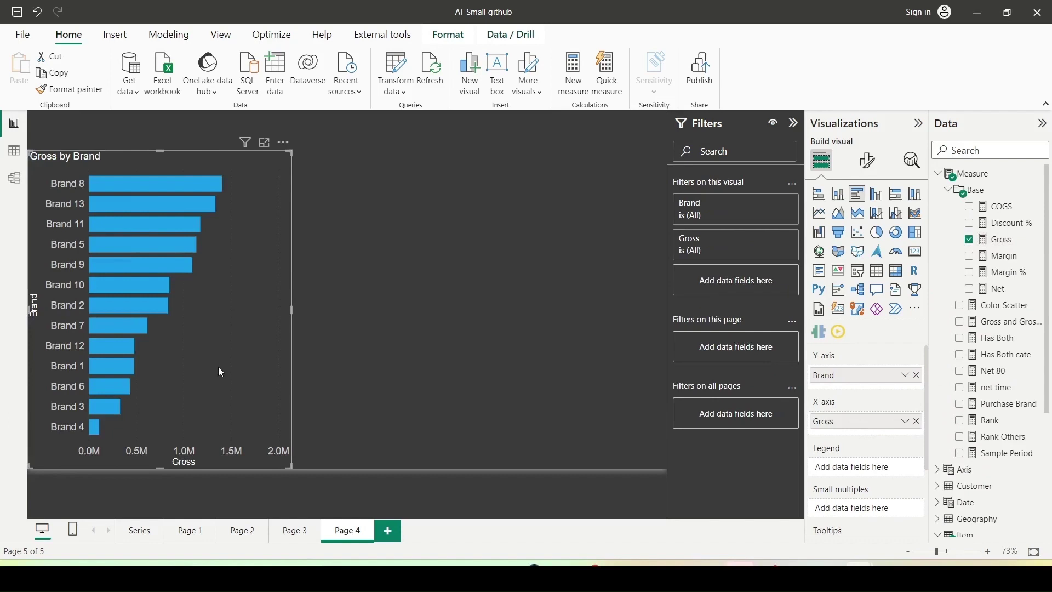
Step: Duplicate the Gross by Brand chart, place the copy beside the original and reselect the original
{"action": "key", "text": "ctrl+c"}
{"action": "key", "text": "ctrl+v"}
{"action": "left_click_drag", "start_coordinate": [236, 373], "coordinate": [546, 371]}
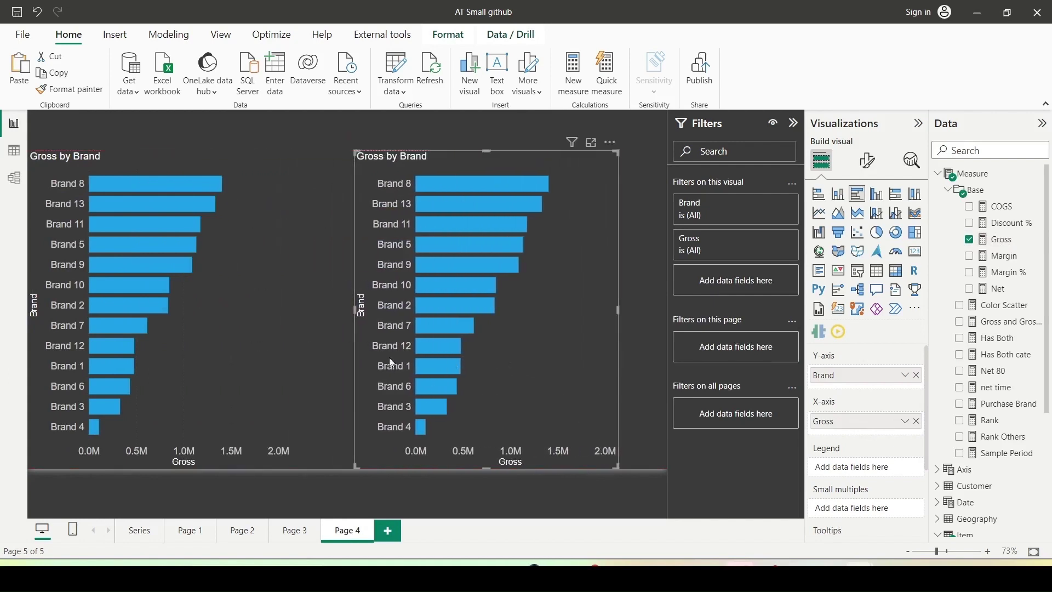
{"action": "left_click", "coordinate": [262, 323]}
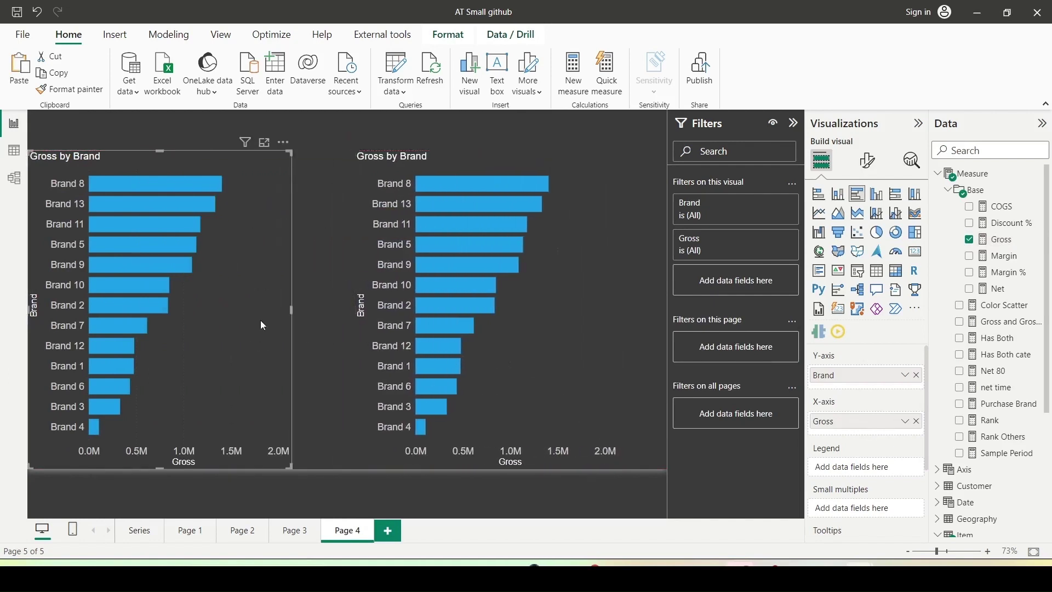
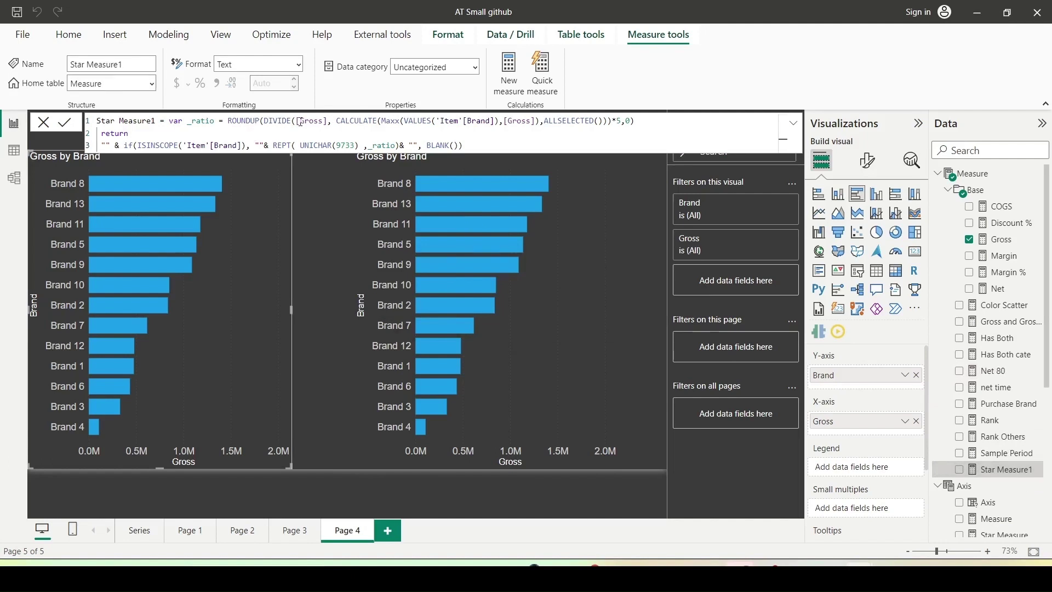
Step: Examine the Star Measure1 formula, from the _ratio calculation through the ISINSCOPE condition to the repeated UNICHAR(9733) star text
{"action": "left_click_drag", "start_coordinate": [297, 121], "coordinate": [520, 120]}
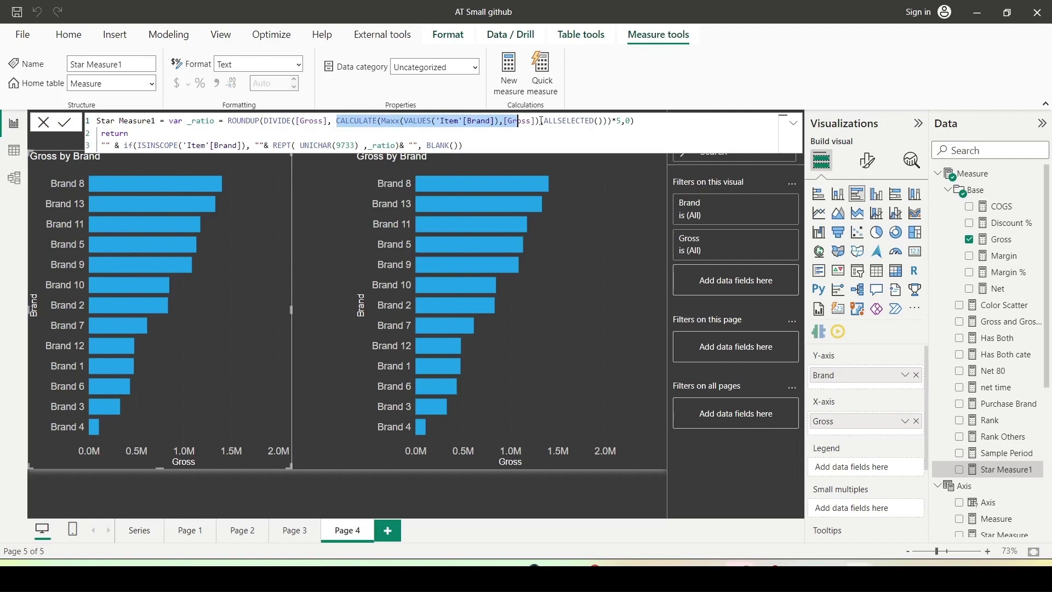
{"action": "left_click_drag", "start_coordinate": [541, 120], "coordinate": [612, 121]}
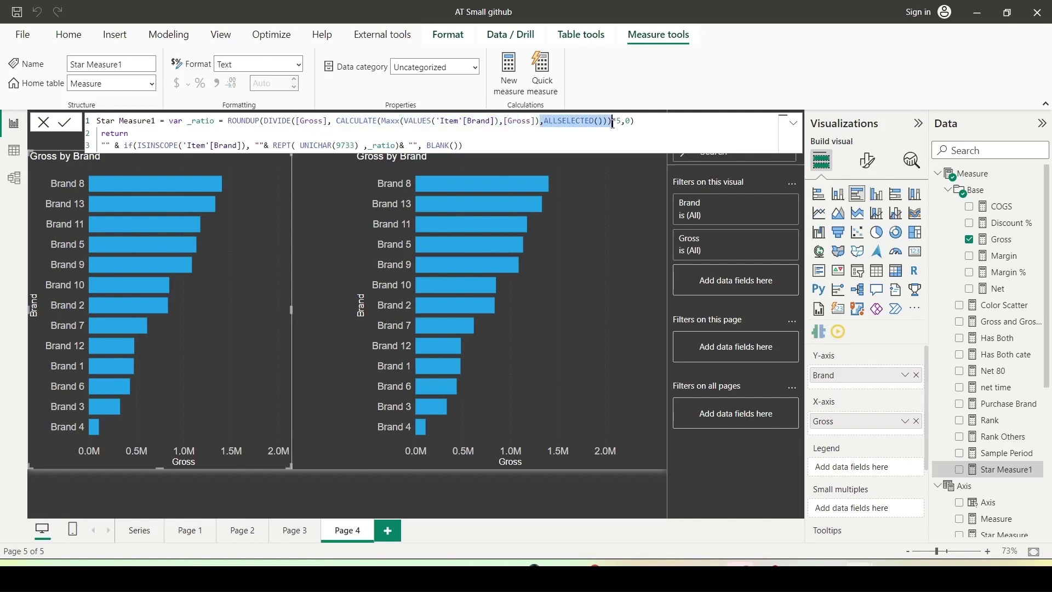
{"action": "left_click_drag", "start_coordinate": [539, 121], "coordinate": [382, 122]}
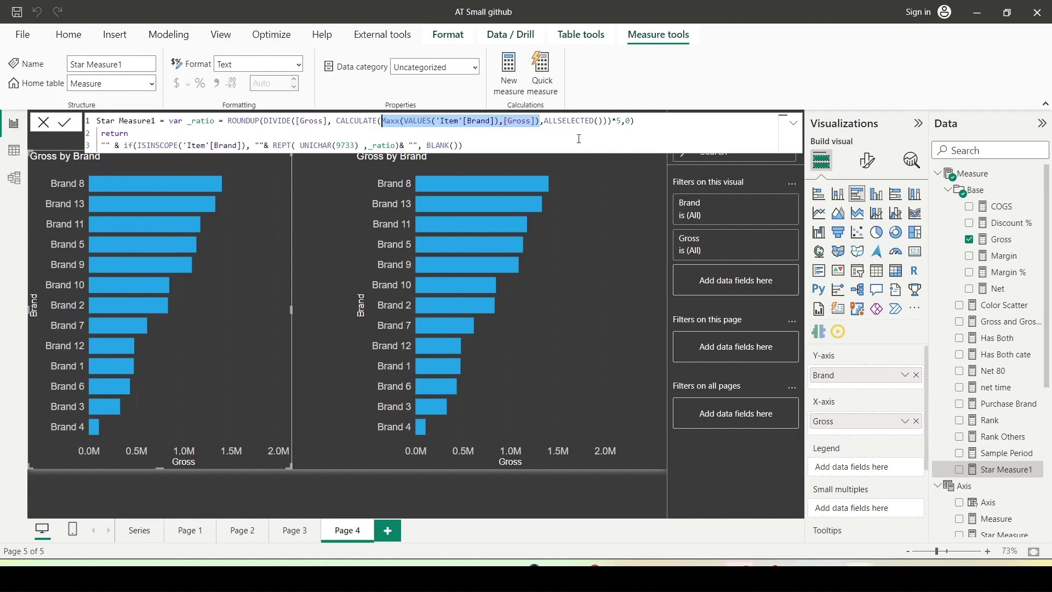
{"action": "left_click_drag", "start_coordinate": [636, 121], "coordinate": [231, 128]}
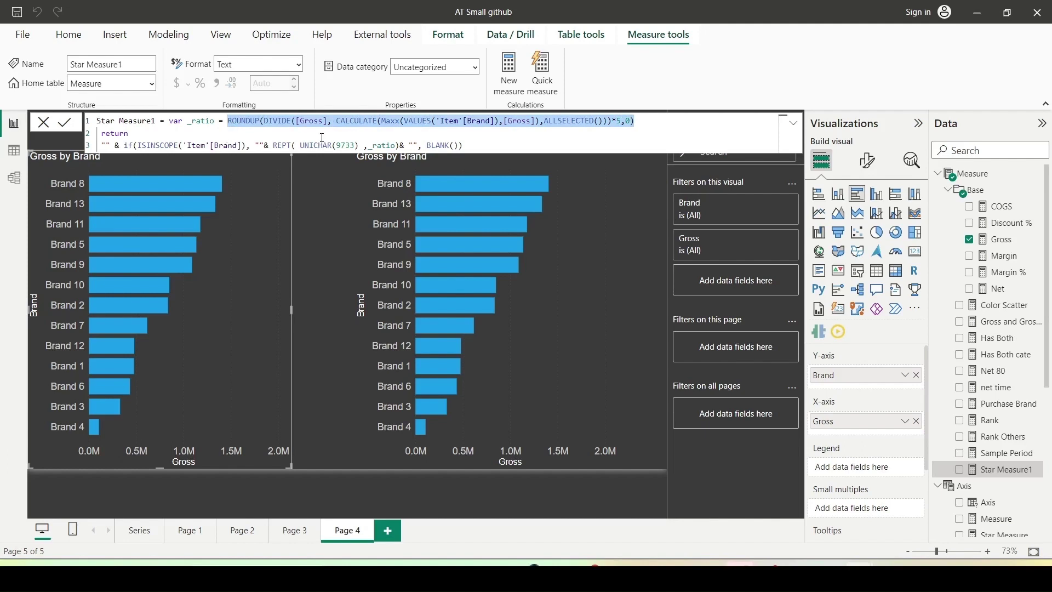
{"action": "double_click", "coordinate": [341, 146]}
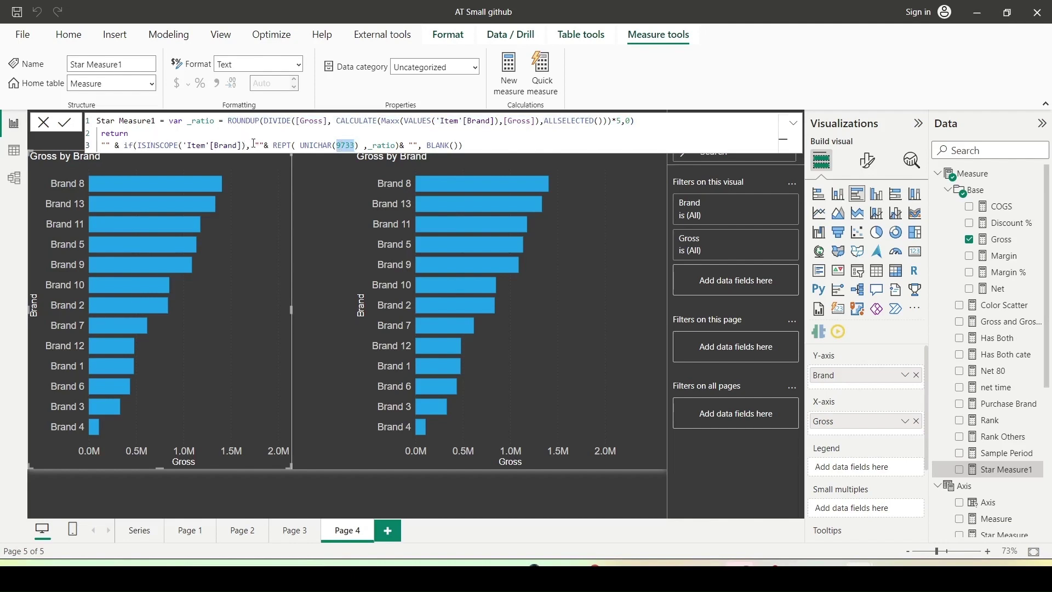
{"action": "left_click_drag", "start_coordinate": [253, 143], "coordinate": [100, 147]}
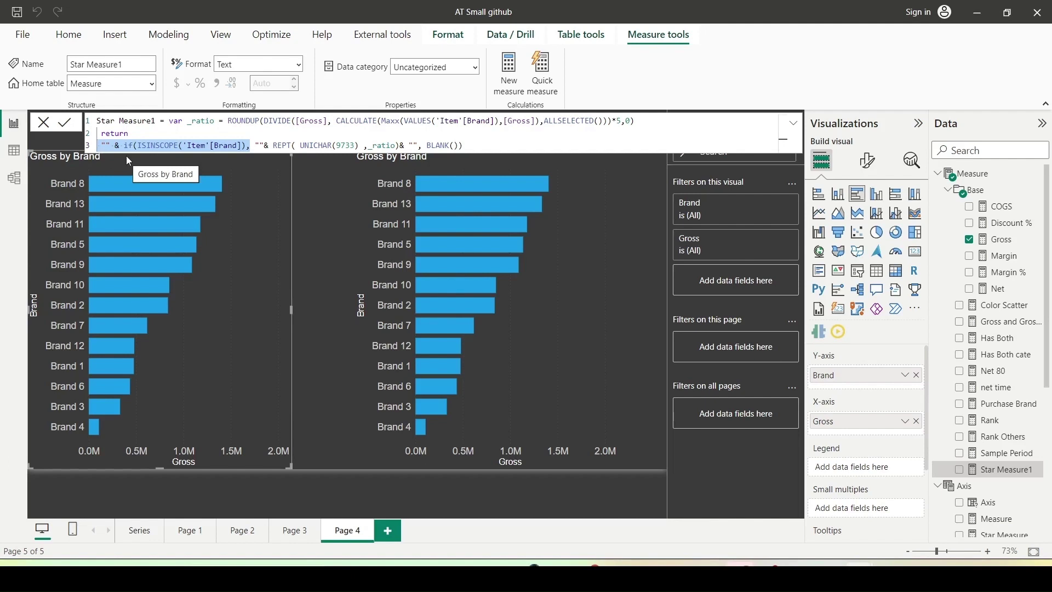
{"action": "left_click", "coordinate": [291, 144]}
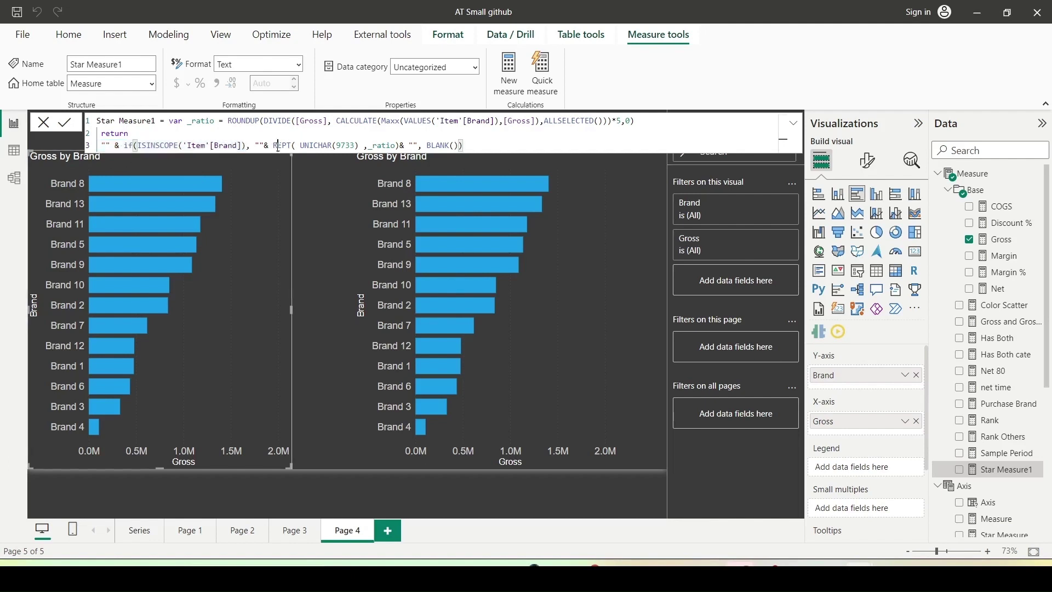
{"action": "left_click", "coordinate": [324, 146]}
{"action": "left_click_drag", "start_coordinate": [368, 146], "coordinate": [396, 147]}
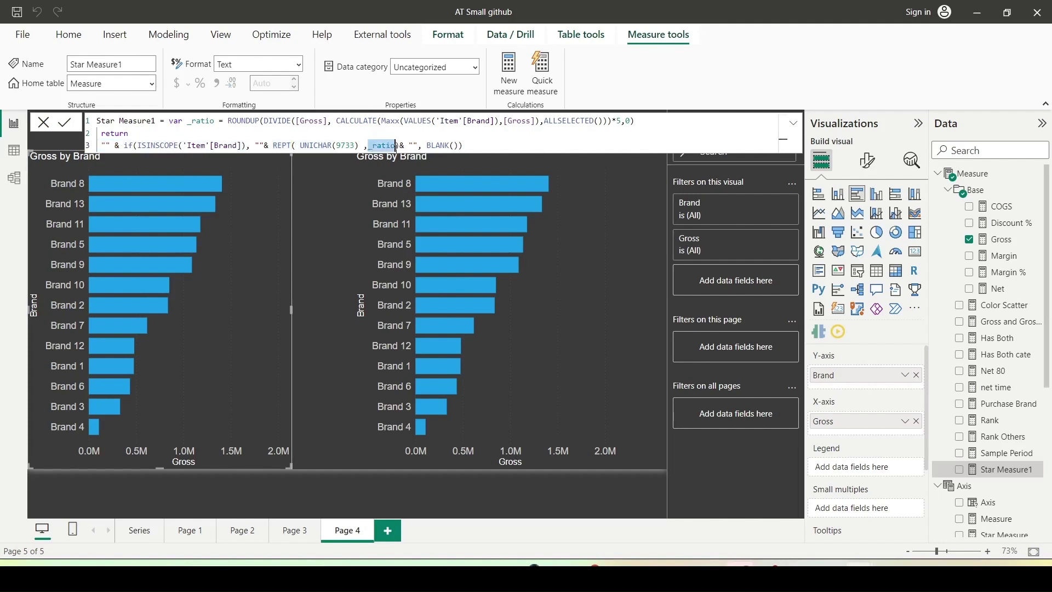
{"action": "double_click", "coordinate": [205, 125]}
{"action": "left_click", "coordinate": [467, 146]}
Step: Turn on data labels for the first Gross by Brand chart and use Star Measure1 as their custom label field
{"action": "left_click", "coordinate": [868, 160]}
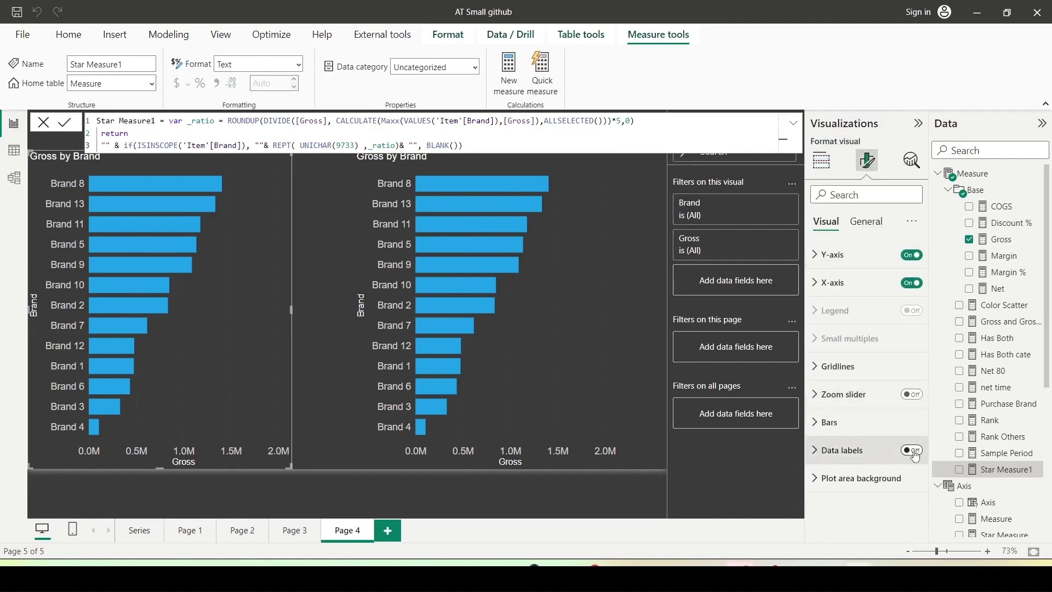
{"action": "left_click", "coordinate": [819, 453]}
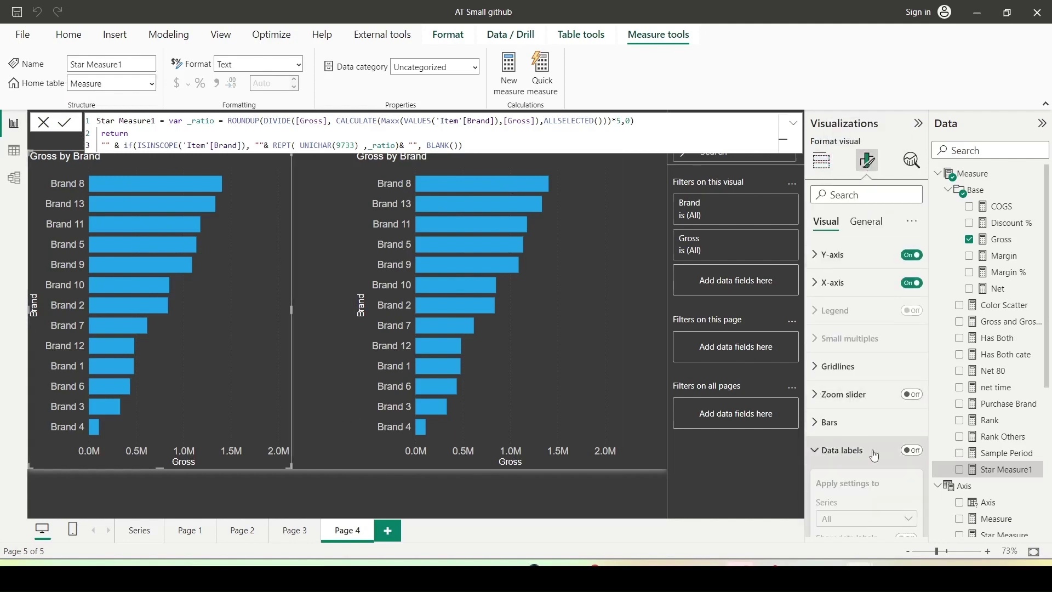
{"action": "left_click", "coordinate": [914, 451]}
{"action": "scroll", "coordinate": [846, 447], "scroll_direction": "down", "scroll_amount": 4}
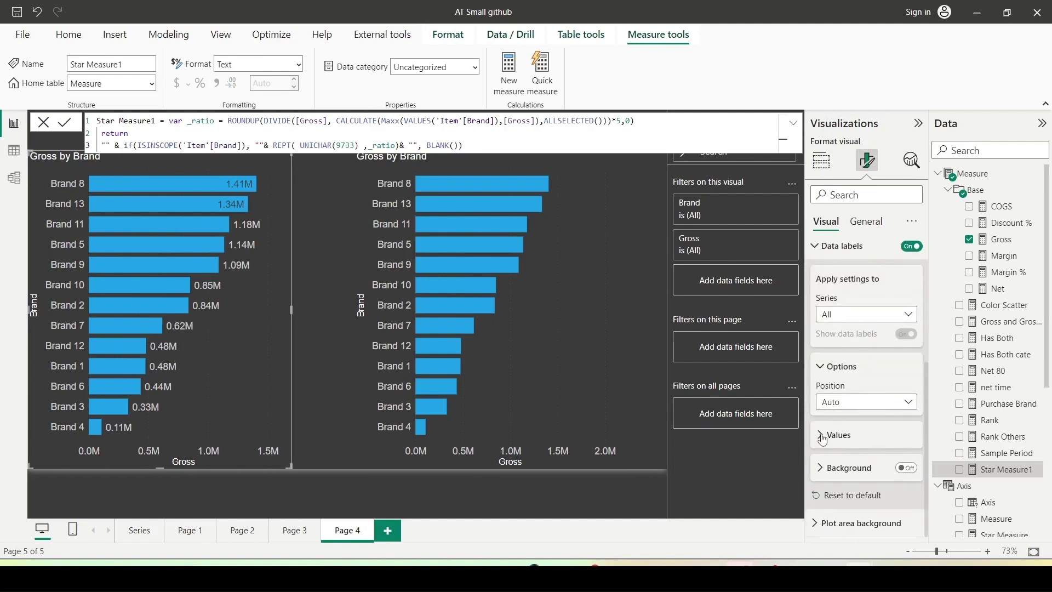
{"action": "left_click", "coordinate": [834, 434]}
{"action": "scroll", "coordinate": [855, 406], "scroll_direction": "down", "scroll_amount": 3}
{"action": "left_click", "coordinate": [906, 389]}
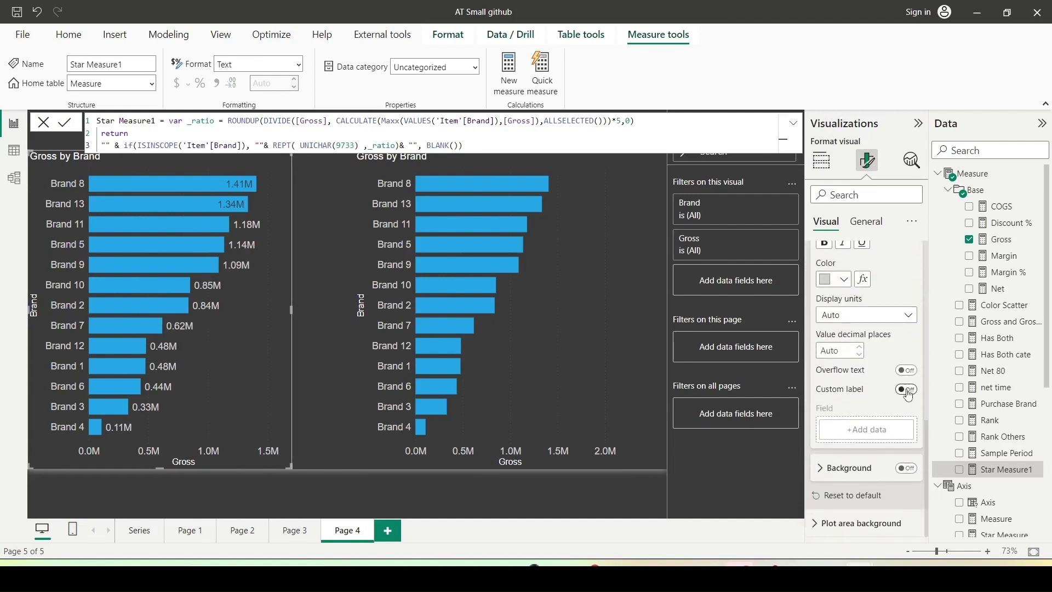
{"action": "left_click_drag", "start_coordinate": [1003, 469], "coordinate": [887, 433]}
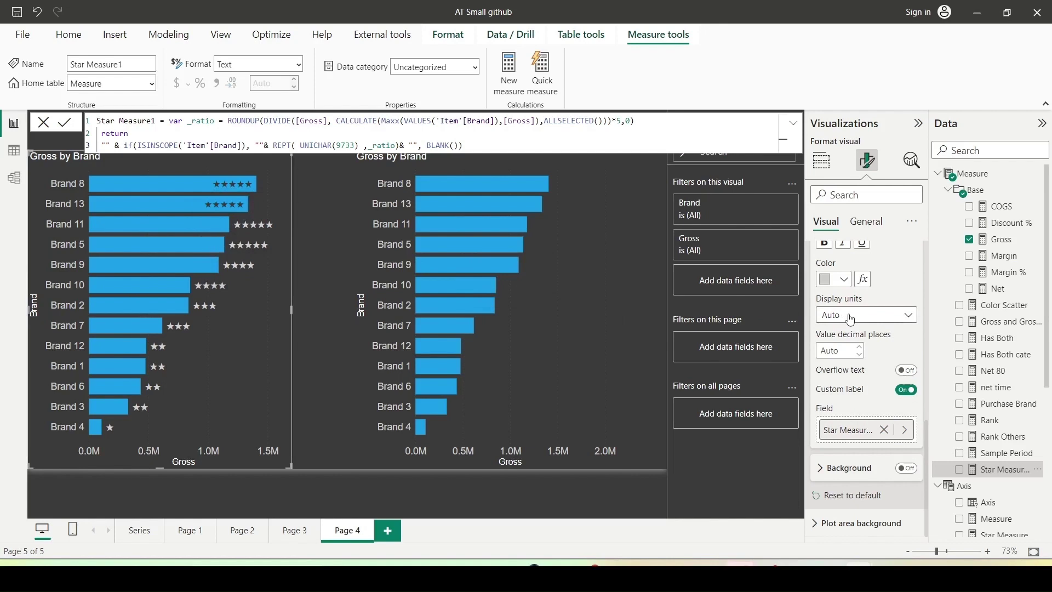
Step: Set the position of the star data labels to Inside base
{"action": "scroll", "coordinate": [851, 319], "scroll_direction": "up", "scroll_amount": 1}
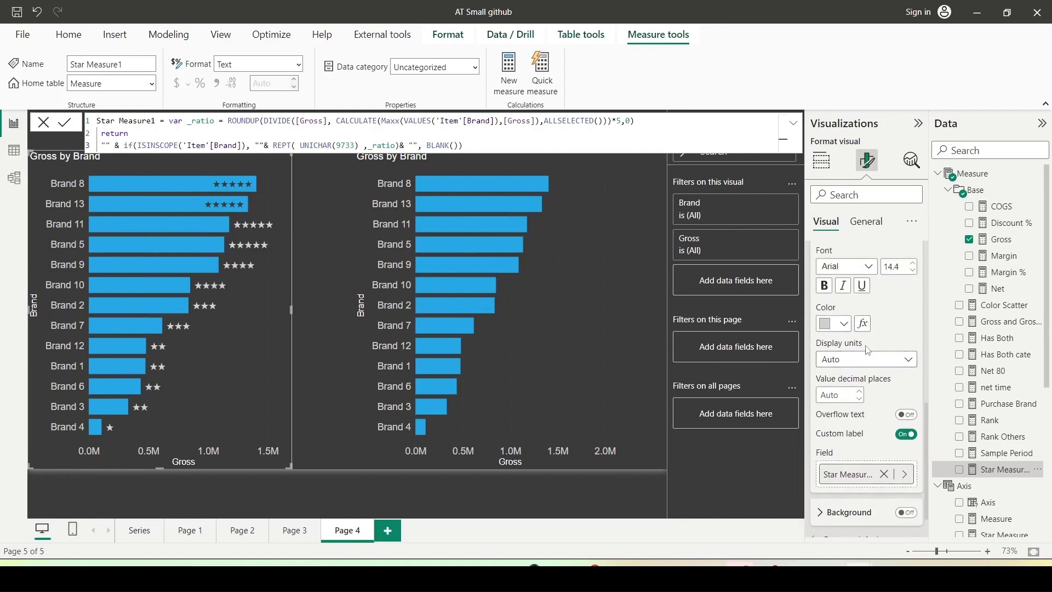
{"action": "scroll", "coordinate": [868, 351], "scroll_direction": "up", "scroll_amount": 2}
{"action": "scroll", "coordinate": [863, 372], "scroll_direction": "up", "scroll_amount": 2}
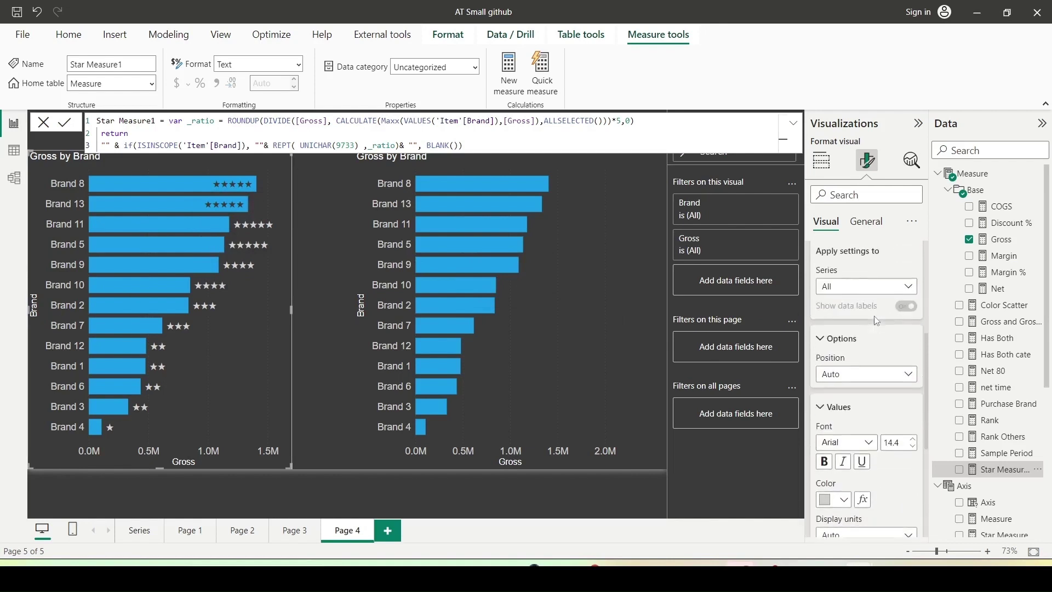
{"action": "left_click", "coordinate": [853, 380]}
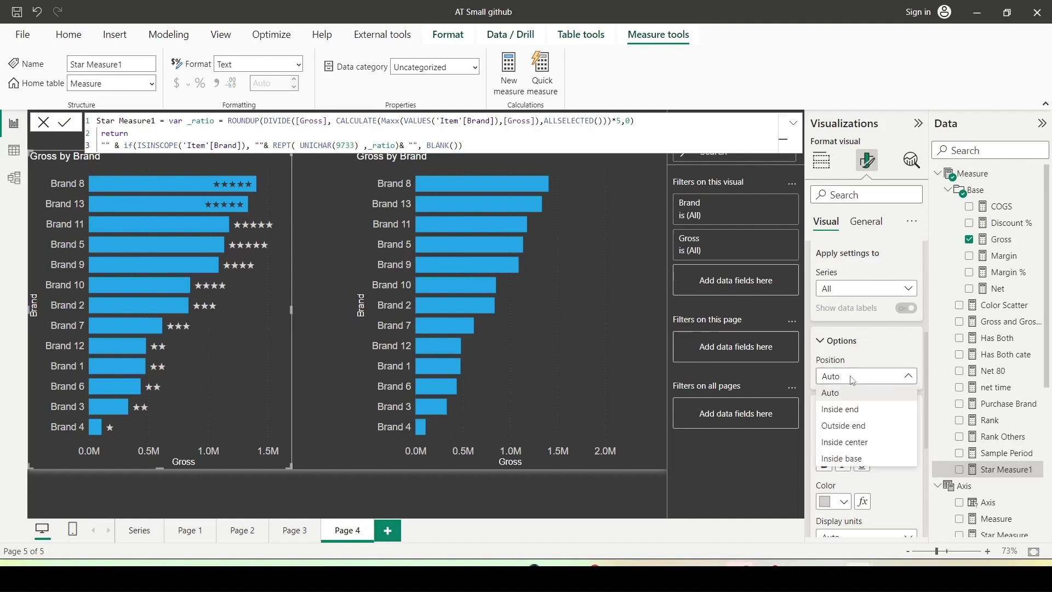
{"action": "left_click", "coordinate": [849, 458]}
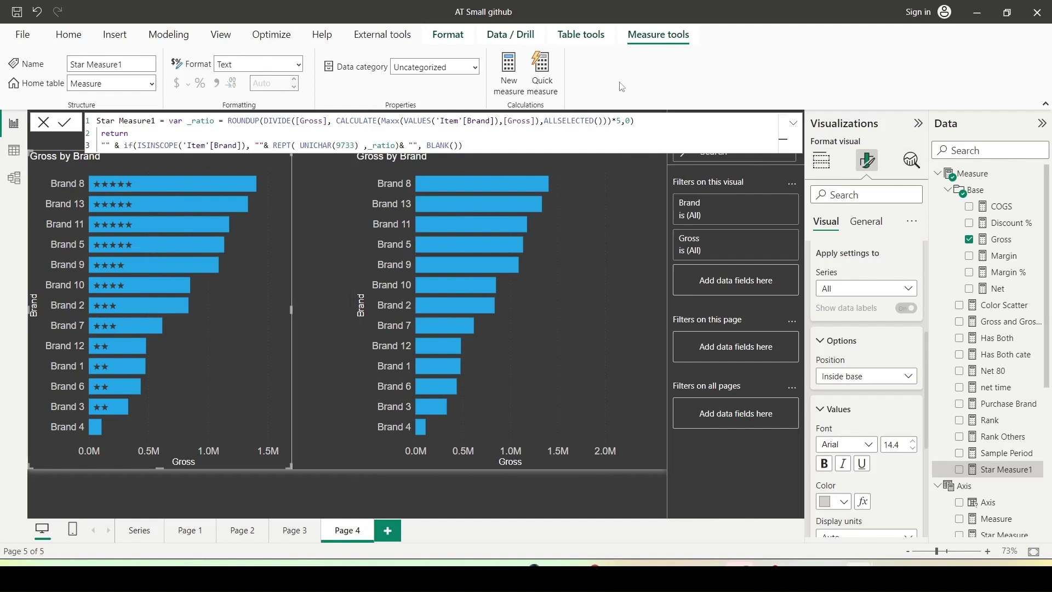
Step: Create a new measure T COlor = "#FFFFFF00" as a transparent color value
{"action": "left_click", "coordinate": [517, 81]}
{"action": "left_click_drag", "start_coordinate": [139, 120], "coordinate": [96, 121]}
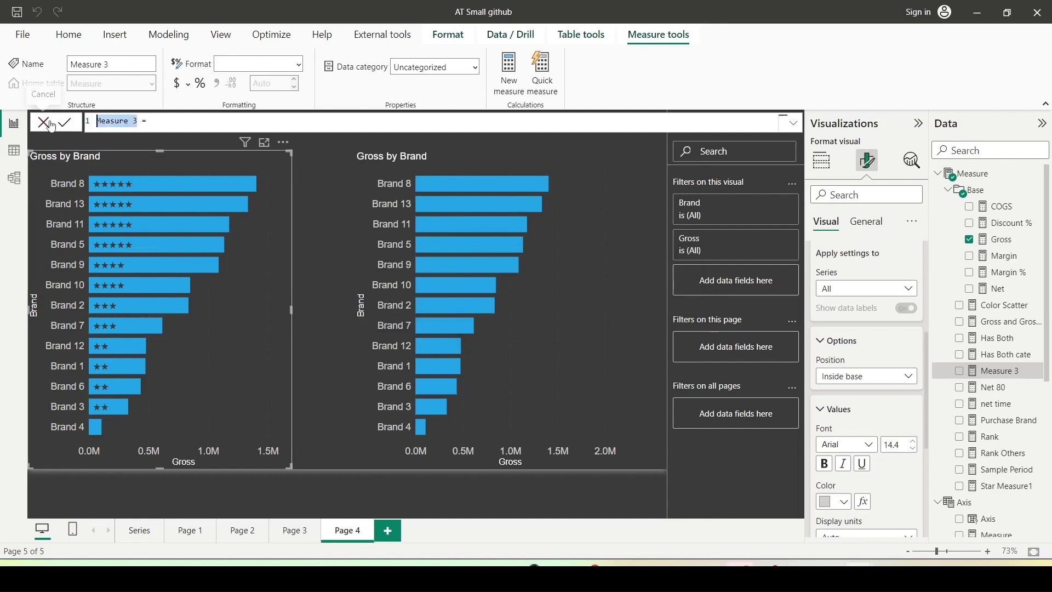
{"action": "type", "text": "T COlor = \""}
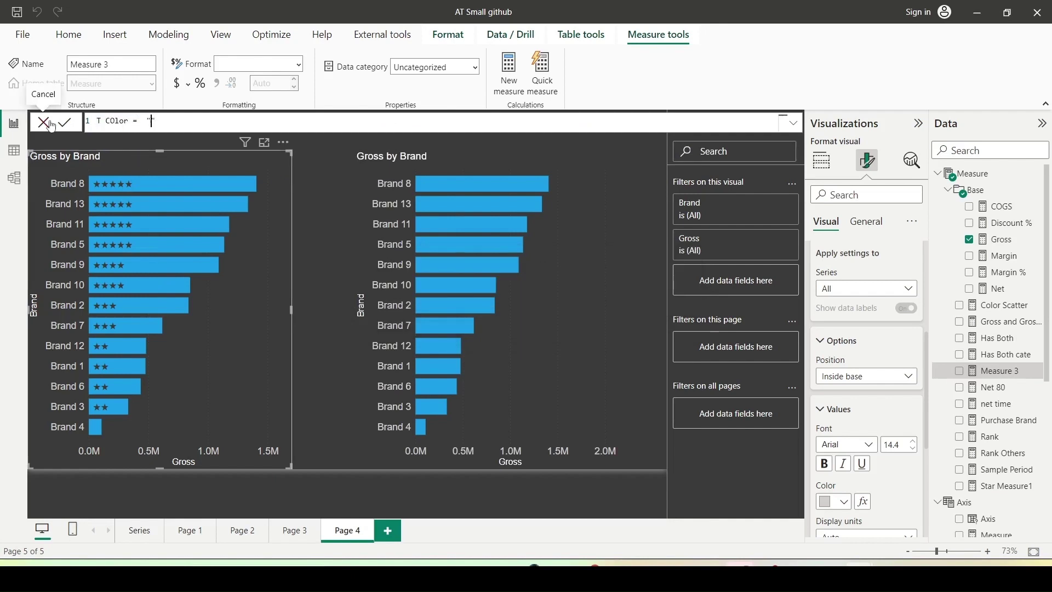
{"action": "type", "text": "#FFFFFF"}
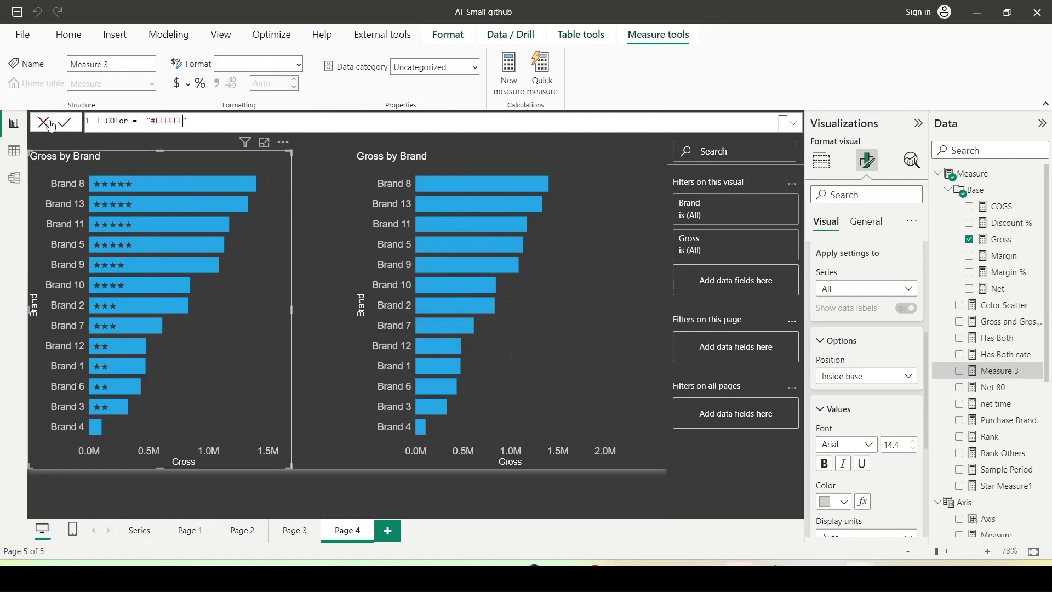
{"action": "type", "text": "00"}
{"action": "key", "text": "Return"}
Step: Format the default bar color of the star-labelled chart by field value, based on the T COlor measure
{"action": "scroll", "coordinate": [835, 335], "scroll_direction": "up", "scroll_amount": 3}
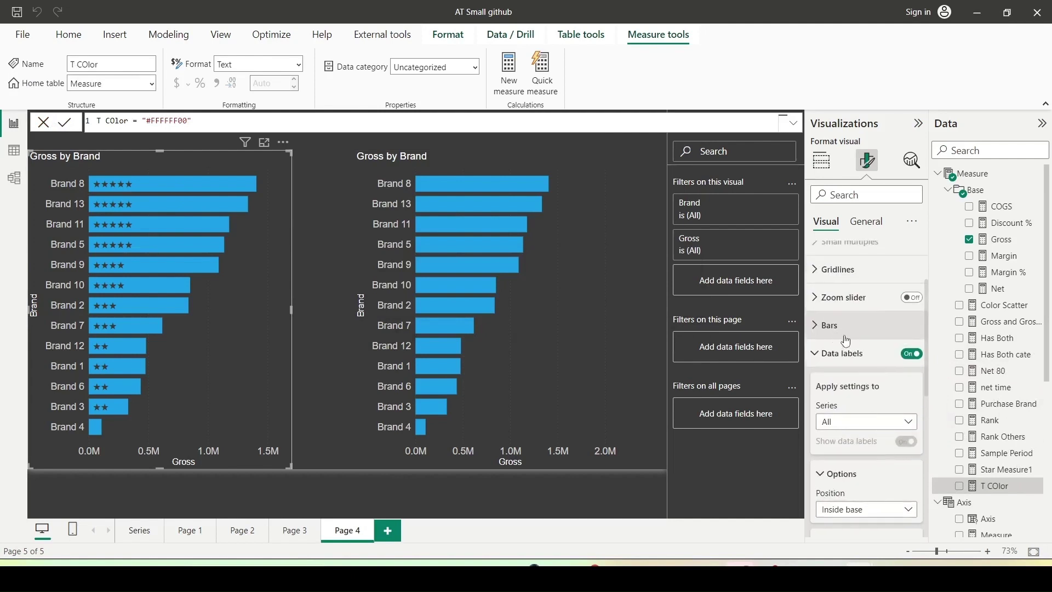
{"action": "scroll", "coordinate": [824, 335], "scroll_direction": "down", "scroll_amount": 2}
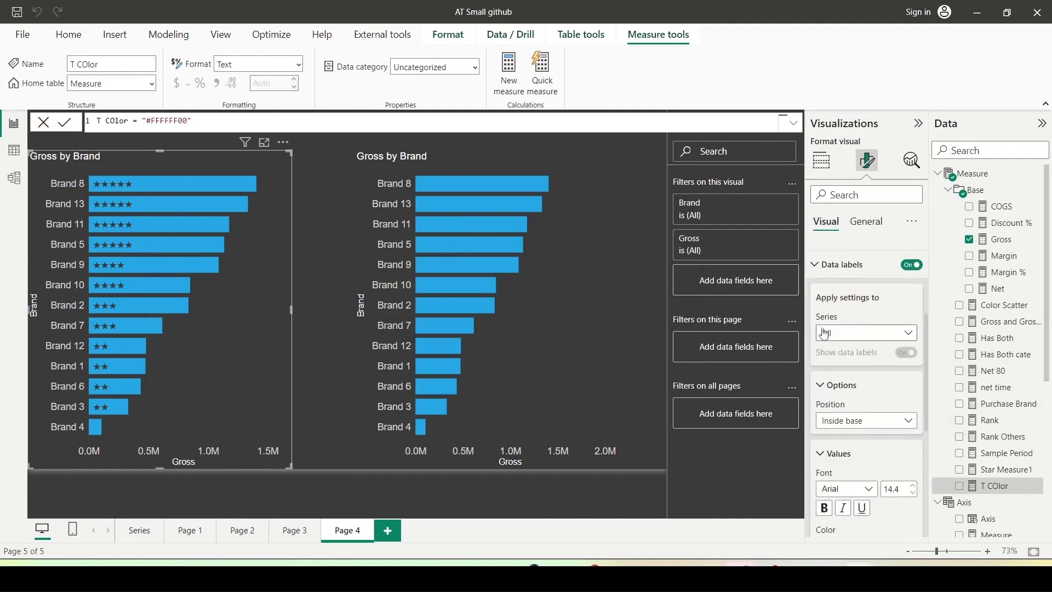
{"action": "scroll", "coordinate": [824, 336], "scroll_direction": "up", "scroll_amount": 1}
{"action": "left_click", "coordinate": [830, 280]}
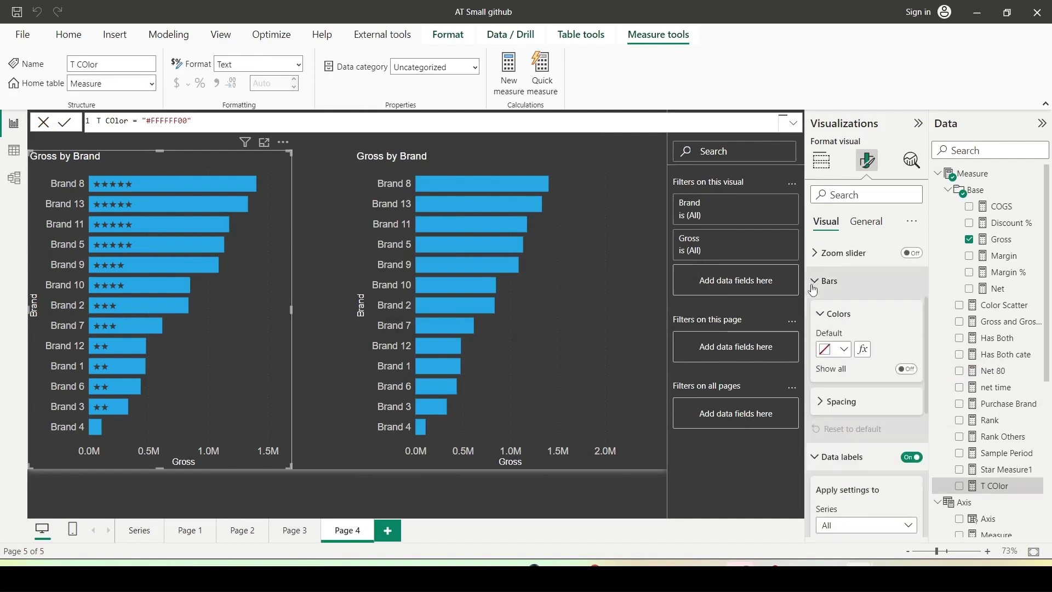
{"action": "left_click", "coordinate": [863, 349]}
{"action": "left_click", "coordinate": [278, 135]}
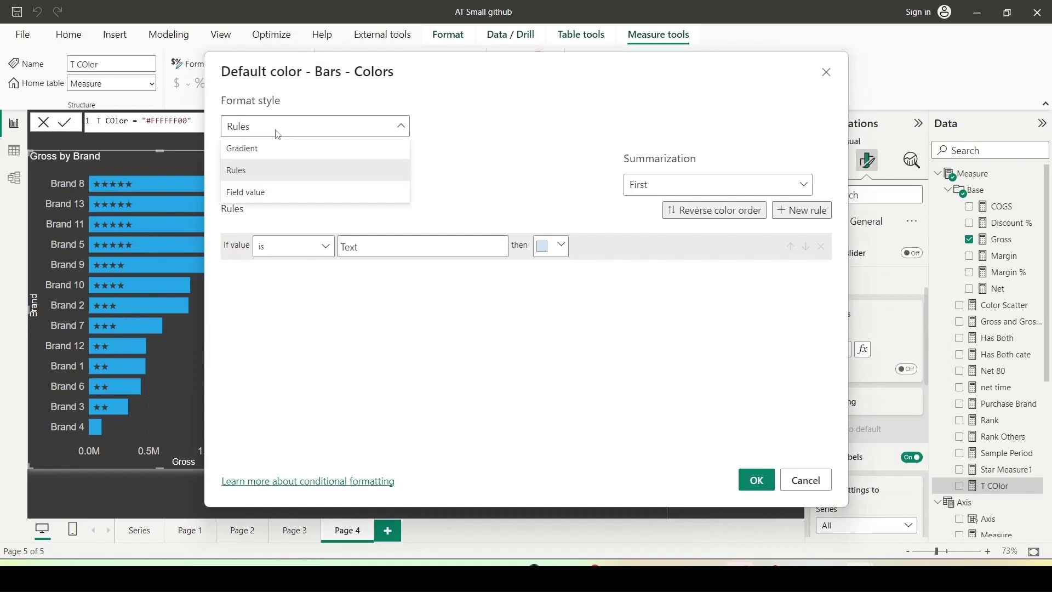
{"action": "left_click", "coordinate": [249, 193]}
{"action": "left_click", "coordinate": [253, 186]}
{"action": "left_click", "coordinate": [264, 209]}
{"action": "type", "text": "T"}
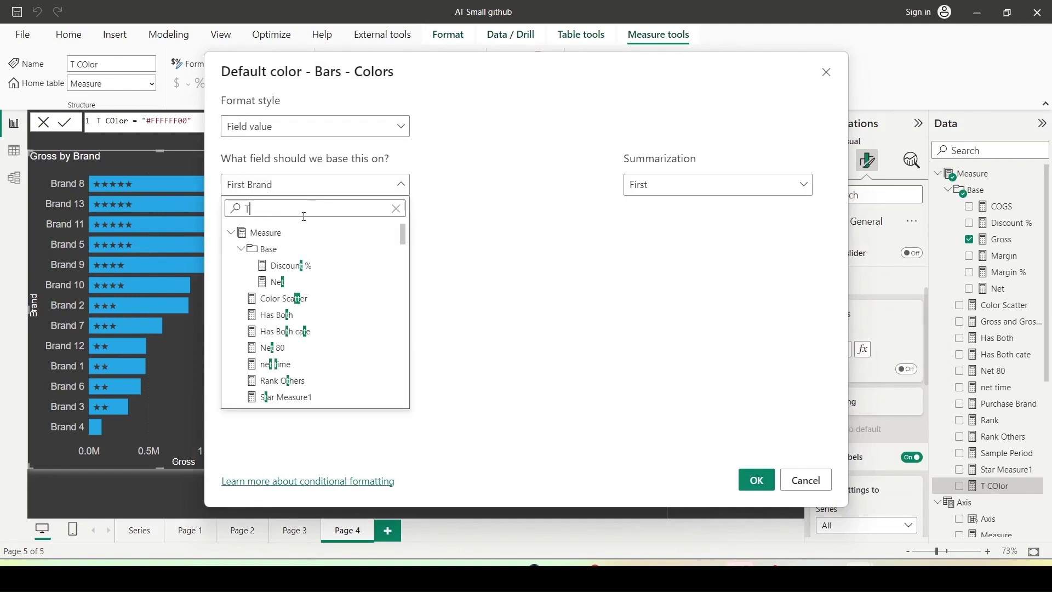
{"action": "type", "text": " C"}
{"action": "left_click", "coordinate": [273, 258]}
{"action": "left_click", "coordinate": [756, 480]}
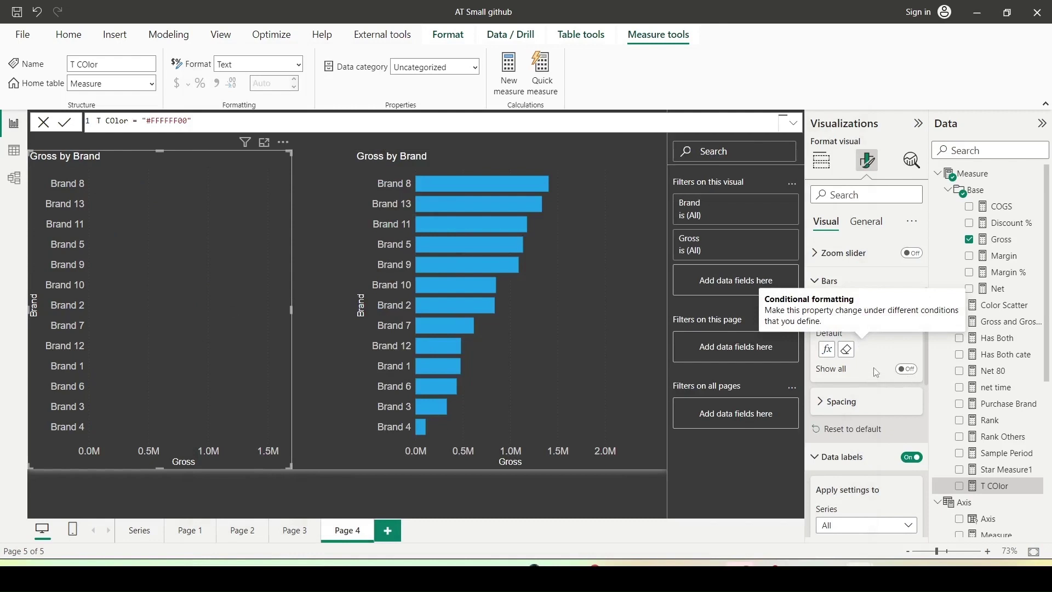
Step: Set the font color of the star data labels to black
{"action": "scroll", "coordinate": [897, 334], "scroll_direction": "down", "scroll_amount": 5}
{"action": "left_click", "coordinate": [845, 325]}
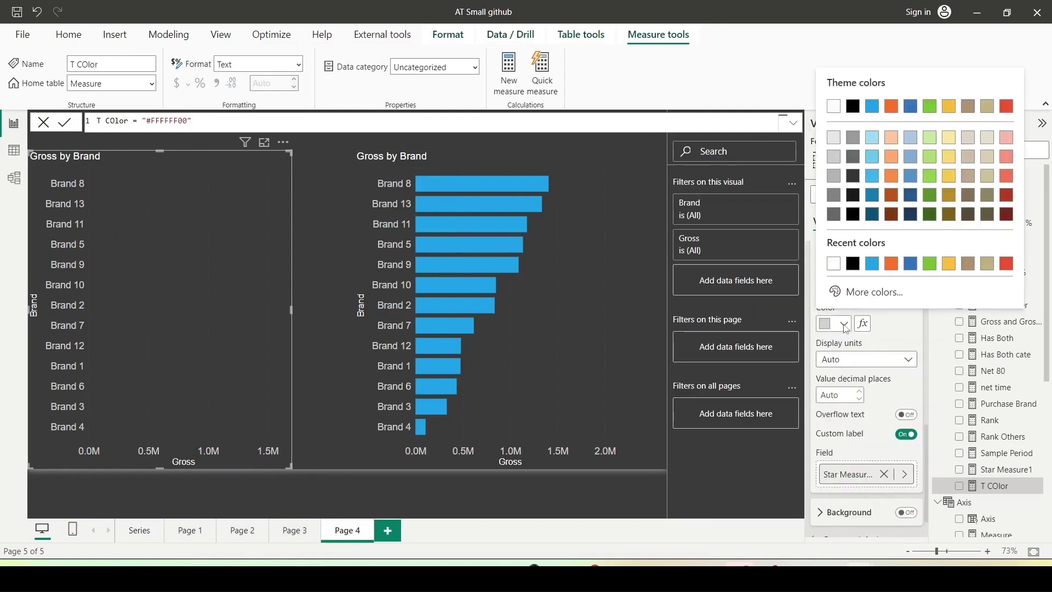
{"action": "left_click", "coordinate": [854, 272]}
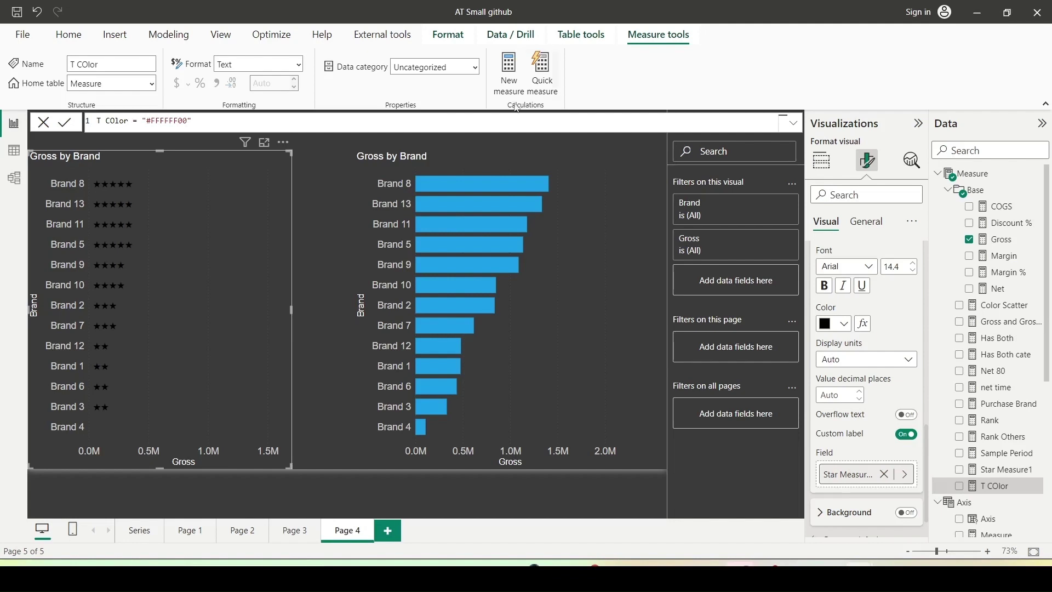
Step: Create a Margin Color measure using SWITCH on Margin %: below .11 Red, below .12 Orange, below .13 Yellow, otherwise Green
{"action": "left_click", "coordinate": [514, 82]}
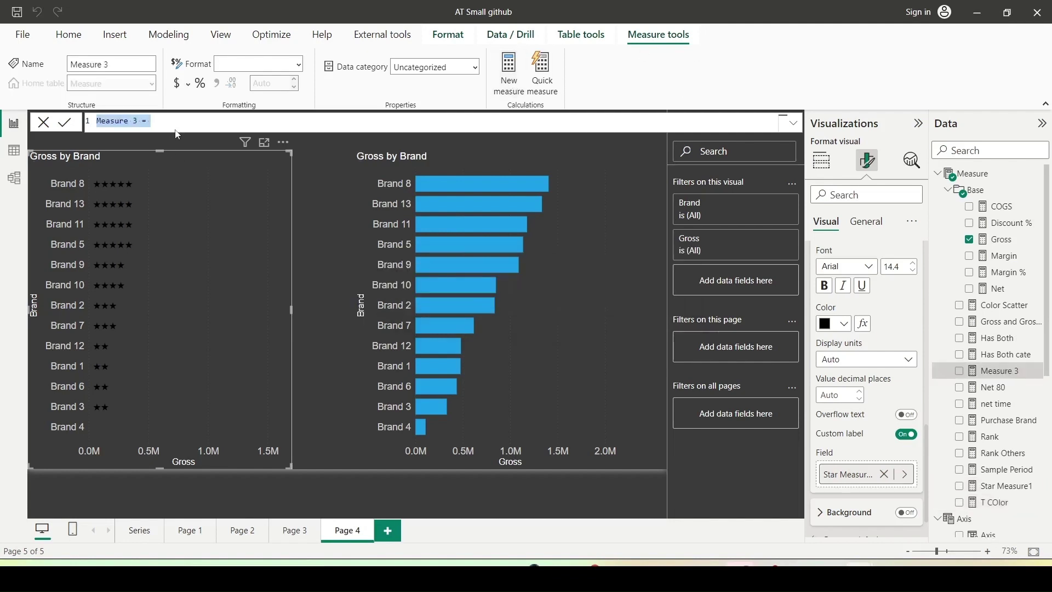
{"action": "type", "text": "Margin Color = SWITCH(TRUE(), [Margin %] <.11 ,\"Red\", [Margin %] <.12 ,\"Orange\", [Margin %] <.13 ,\"Yellow\", \"Green\")"}
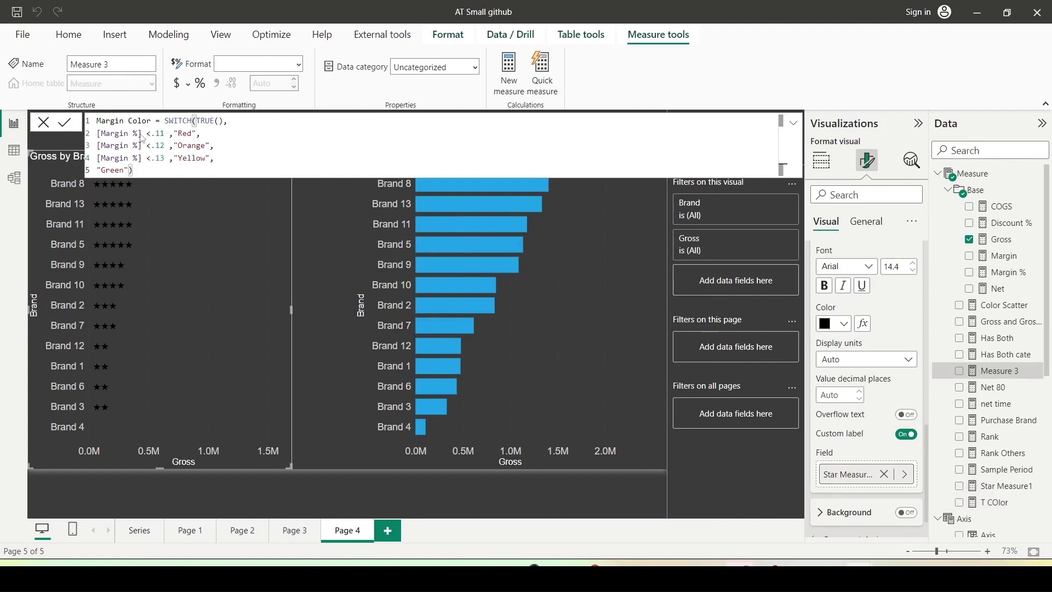
{"action": "left_click_drag", "start_coordinate": [146, 134], "coordinate": [217, 159]}
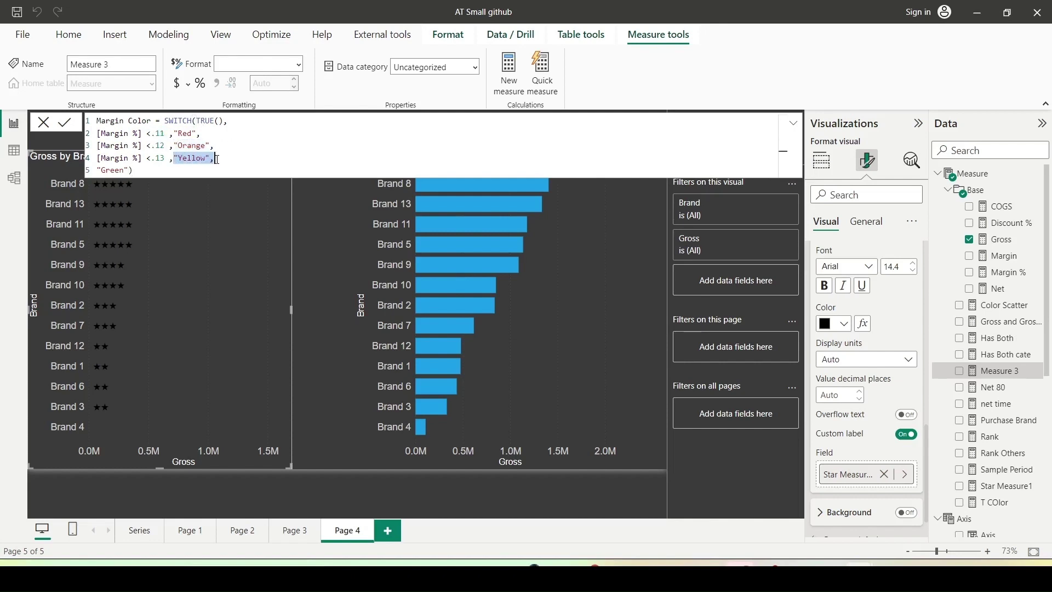
{"action": "left_click", "coordinate": [172, 170]}
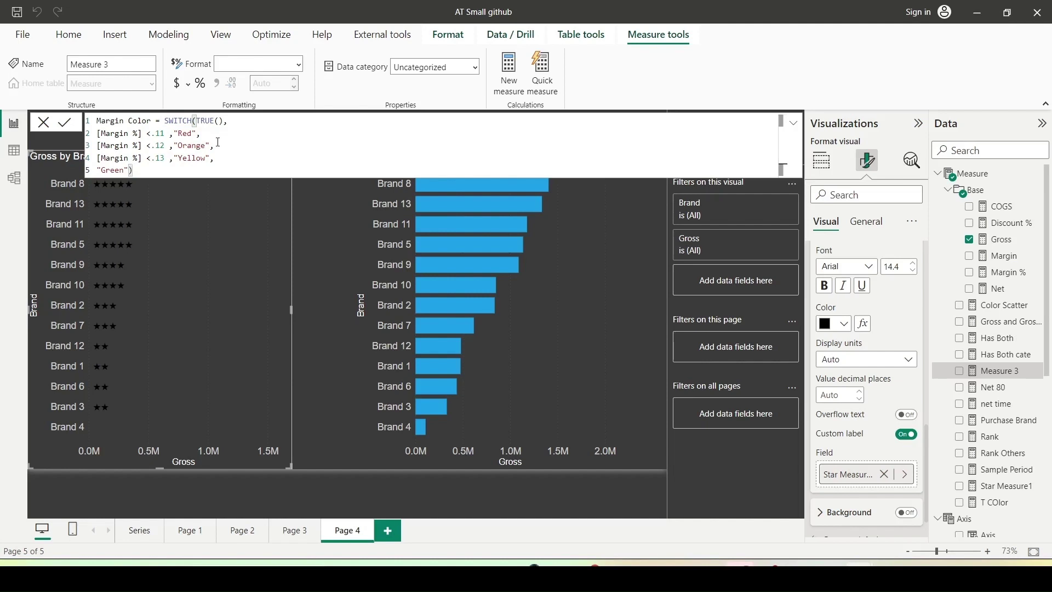
{"action": "left_click", "coordinate": [218, 147]}
{"action": "left_click", "coordinate": [219, 160]}
{"action": "left_click", "coordinate": [219, 171]}
{"action": "key", "text": "Return"}
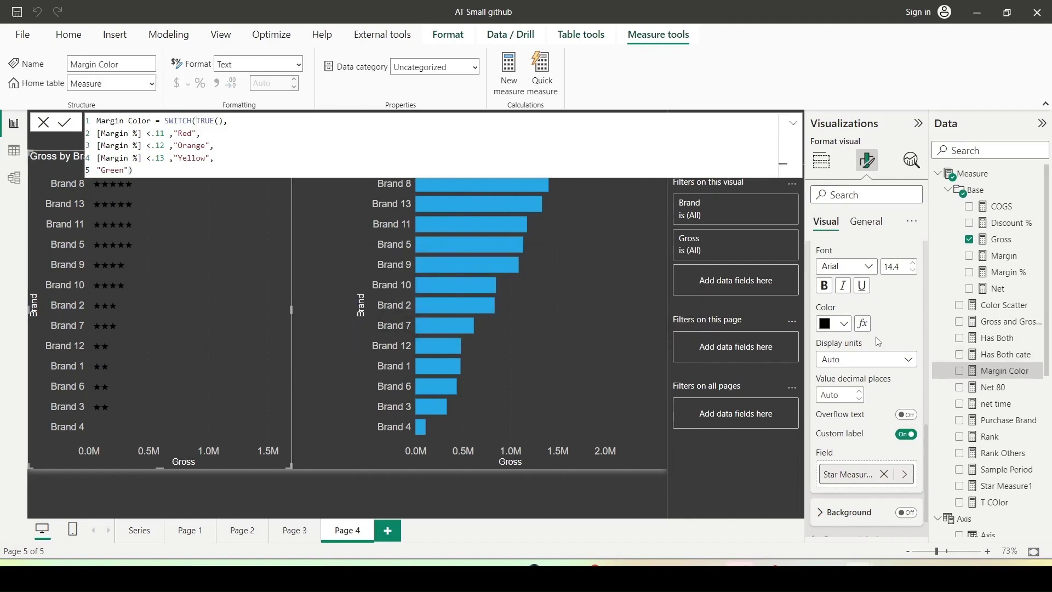
Step: Format the star data label color by field value, based on the Margin Color measure
{"action": "scroll", "coordinate": [879, 340], "scroll_direction": "up", "scroll_amount": 1}
{"action": "scroll", "coordinate": [872, 340], "scroll_direction": "up", "scroll_amount": 2}
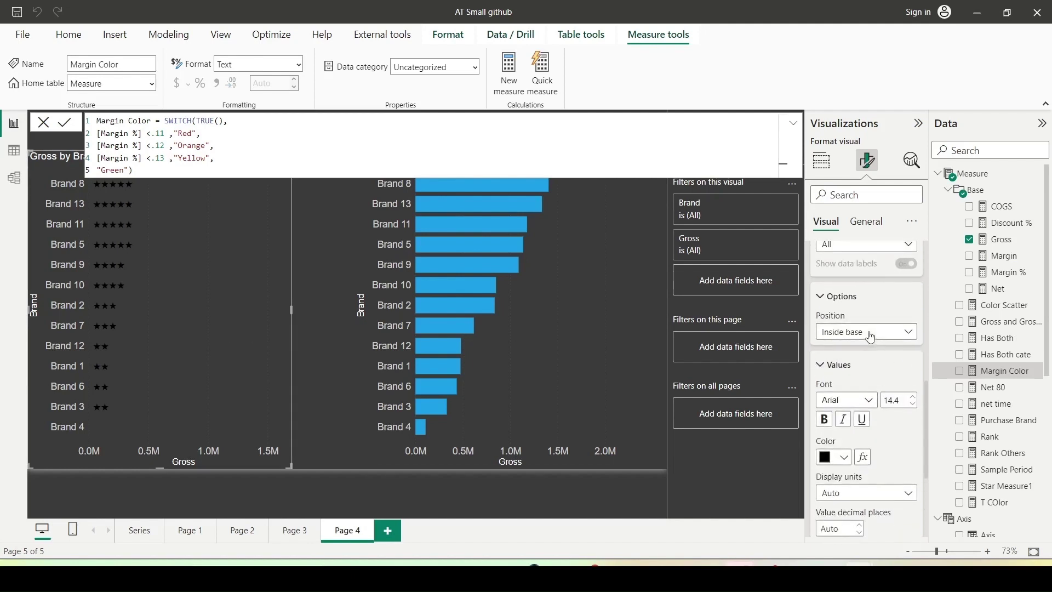
{"action": "scroll", "coordinate": [867, 321], "scroll_direction": "up", "scroll_amount": 4}
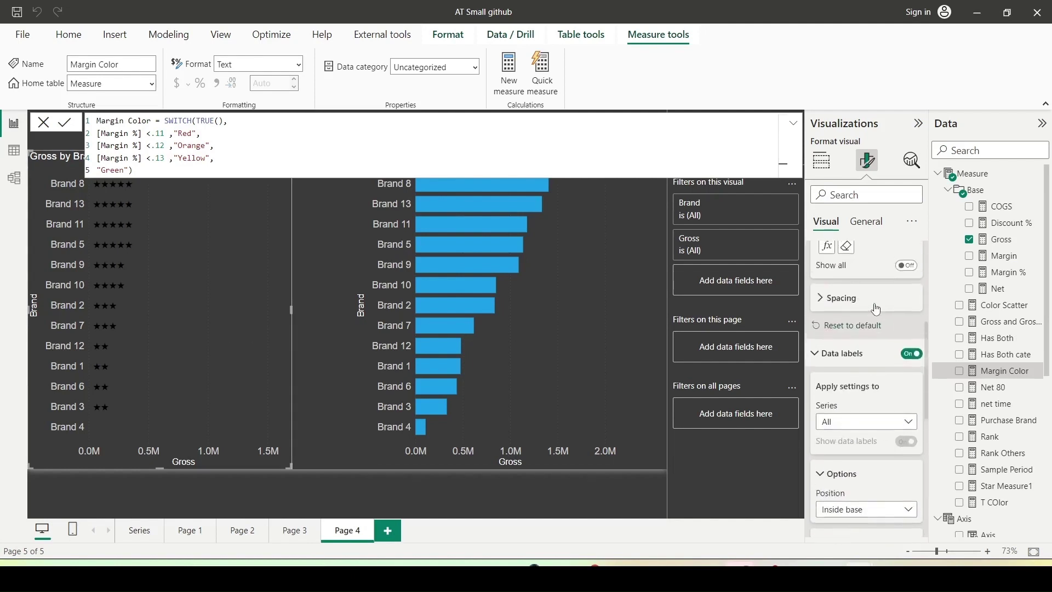
{"action": "scroll", "coordinate": [869, 339], "scroll_direction": "down", "scroll_amount": 6}
{"action": "scroll", "coordinate": [866, 357], "scroll_direction": "down", "scroll_amount": 1}
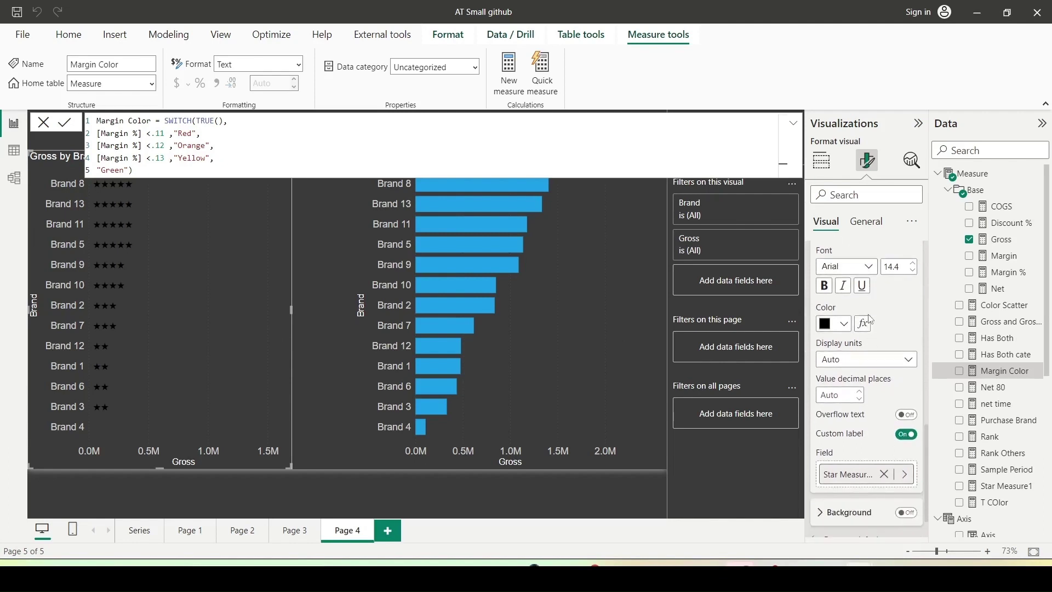
{"action": "left_click", "coordinate": [865, 326]}
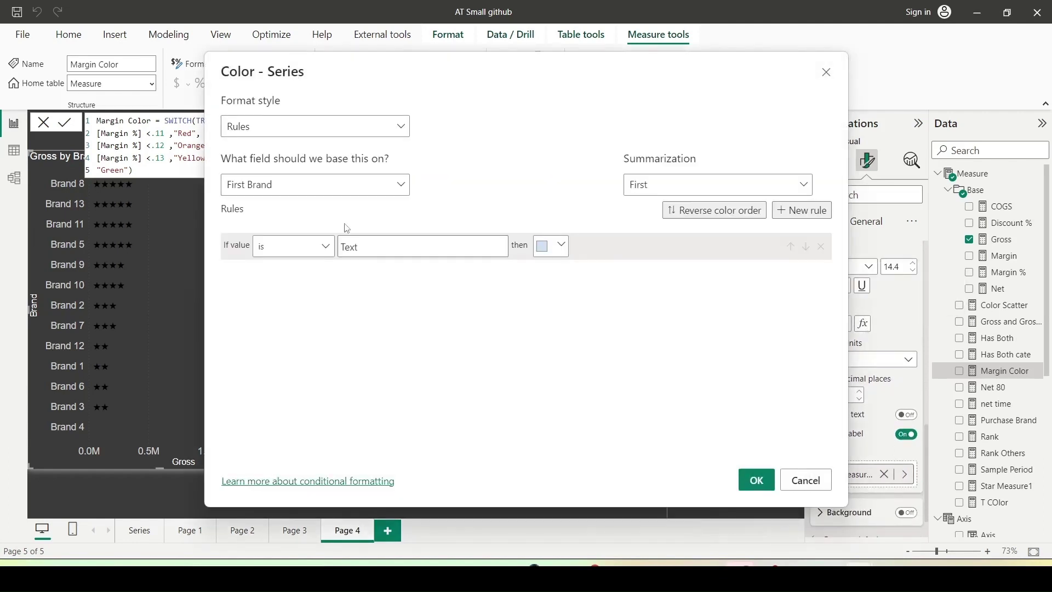
{"action": "left_click", "coordinate": [300, 132]}
{"action": "left_click", "coordinate": [248, 192]}
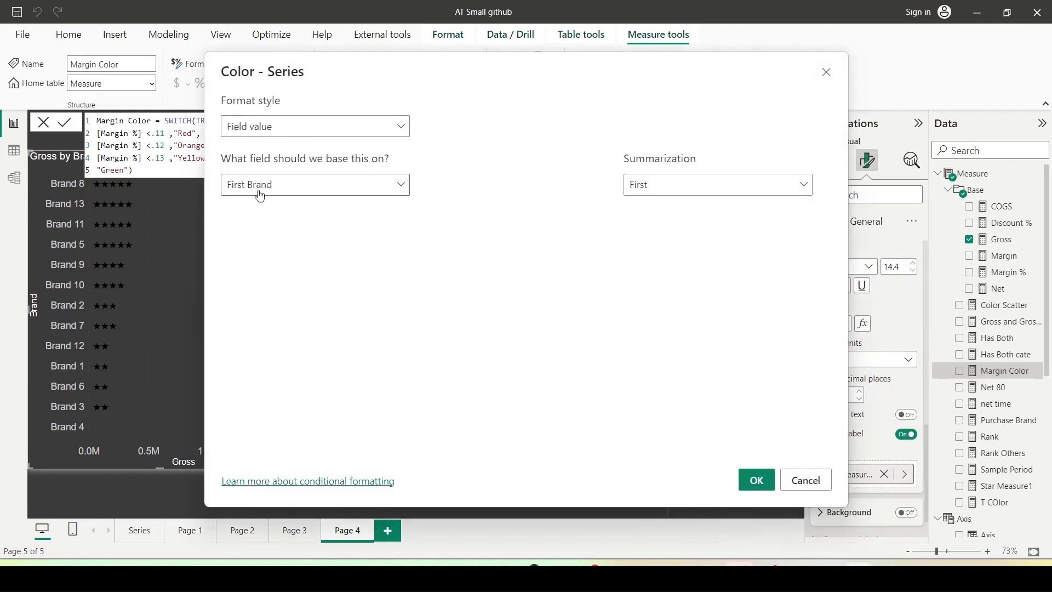
{"action": "left_click", "coordinate": [258, 192]}
{"action": "type", "text": "Margin Color"}
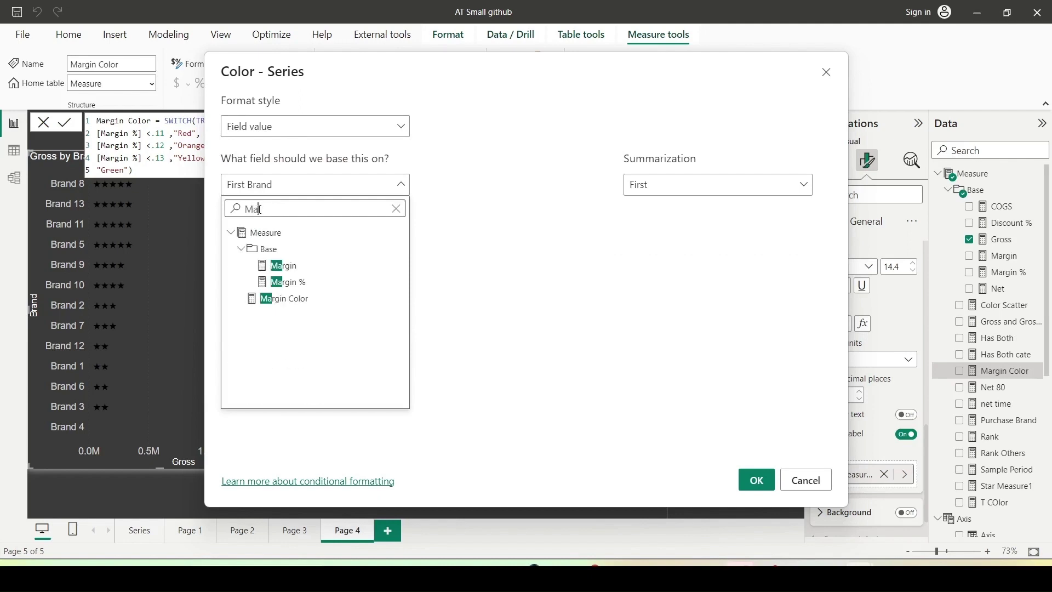
{"action": "left_click", "coordinate": [757, 479]}
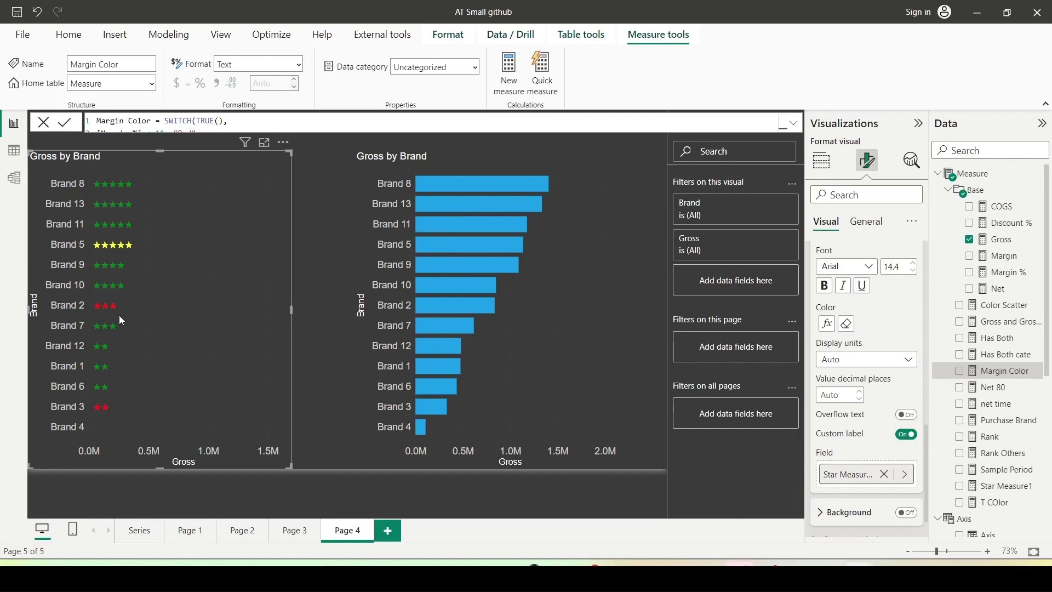
Step: Create a Brand Icon measure using SWITCH on Max('Item'[Brand]) to return a different Unicode symbol for each of Brand 1 to Brand 13
{"action": "left_click", "coordinate": [598, 291]}
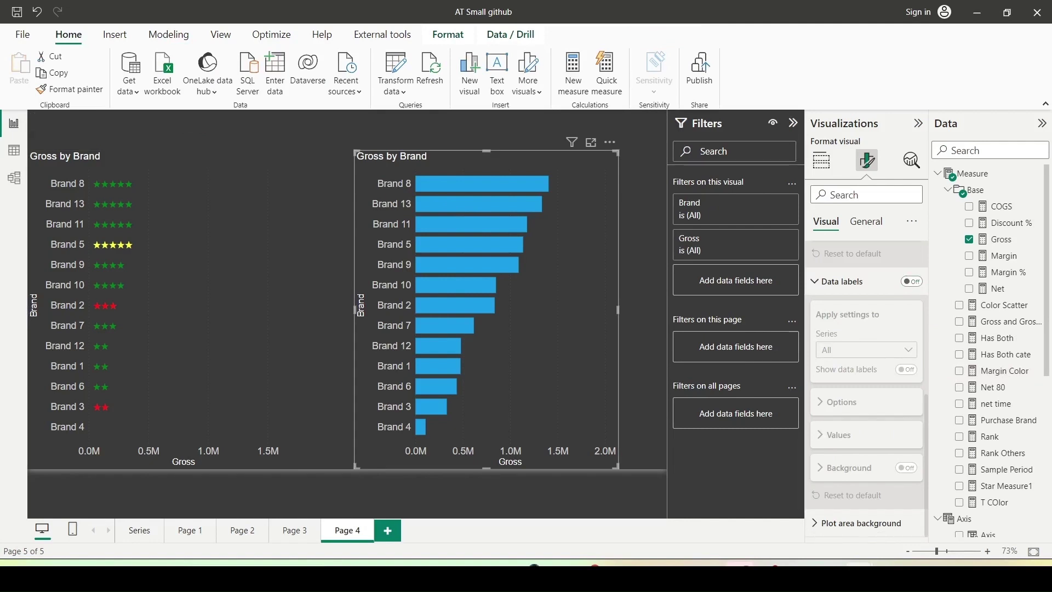
{"action": "left_click", "coordinate": [974, 174]}
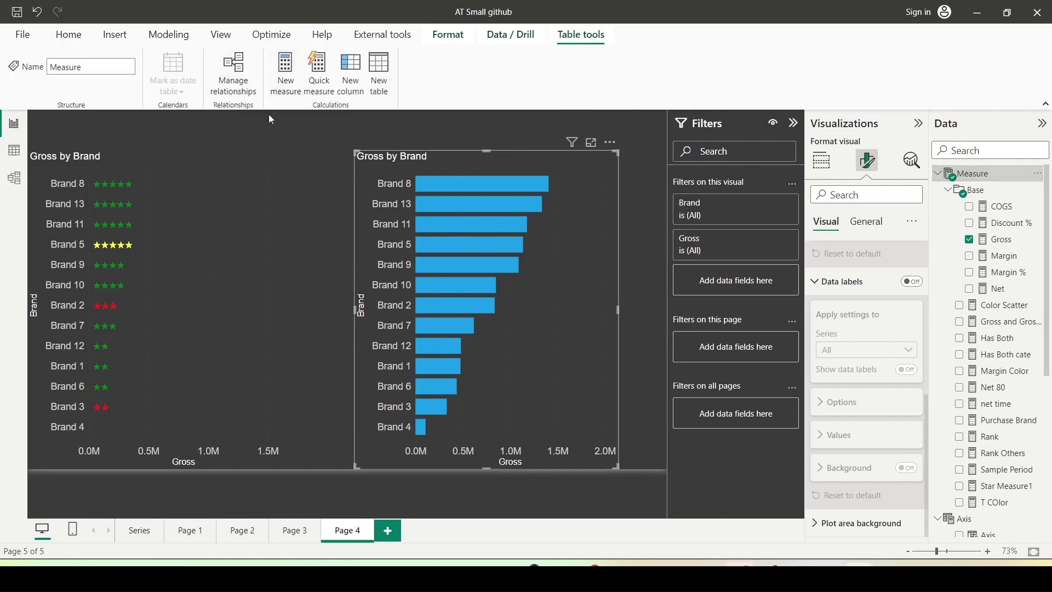
{"action": "left_click", "coordinate": [285, 71]}
{"action": "key", "text": "ctrl+v"}
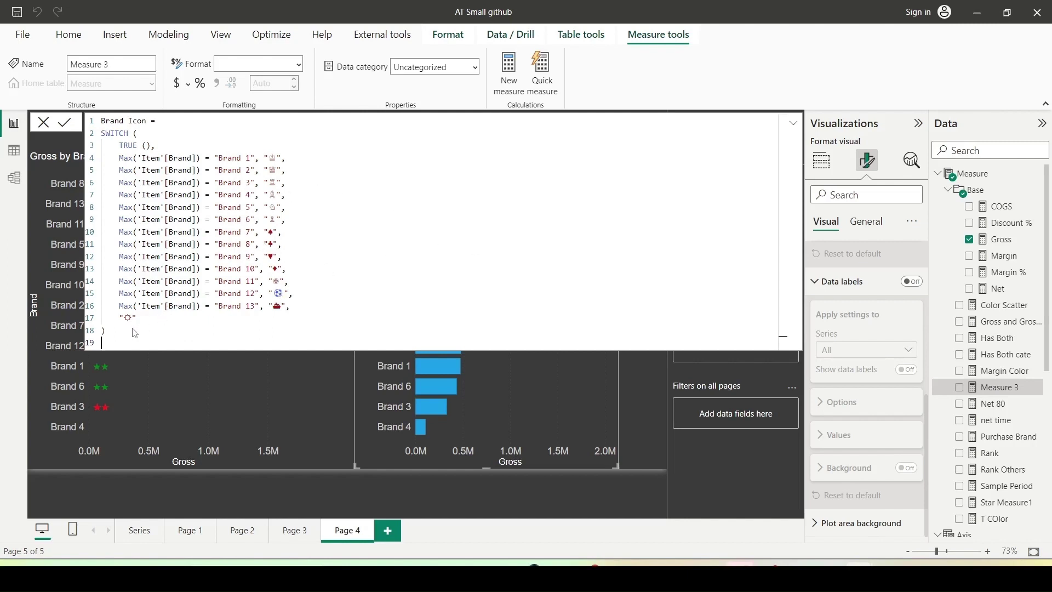
{"action": "left_click", "coordinate": [114, 328]}
{"action": "key", "text": "Return"}
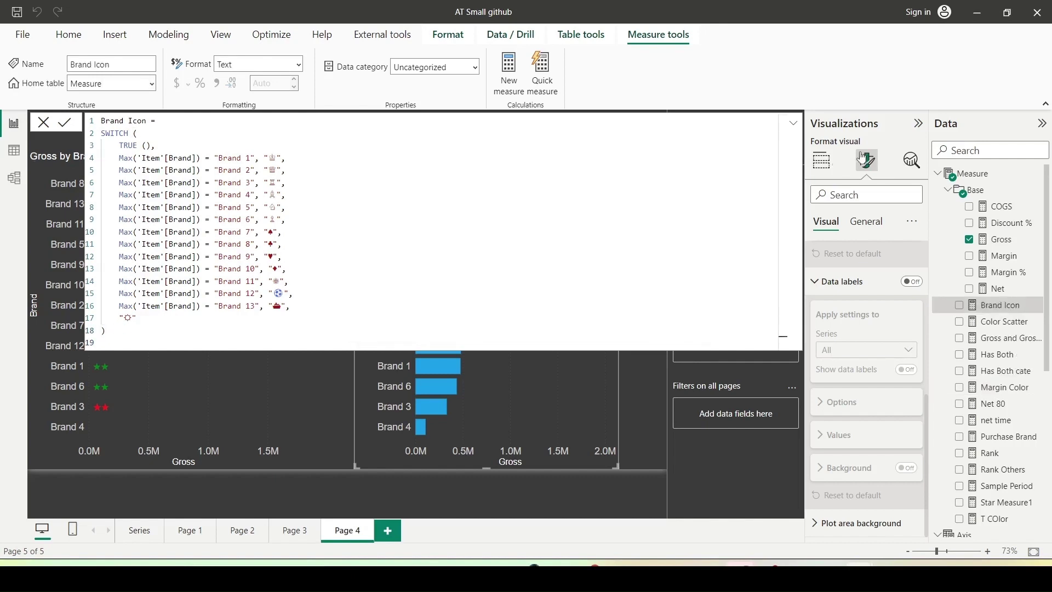
{"action": "left_click", "coordinate": [794, 123]}
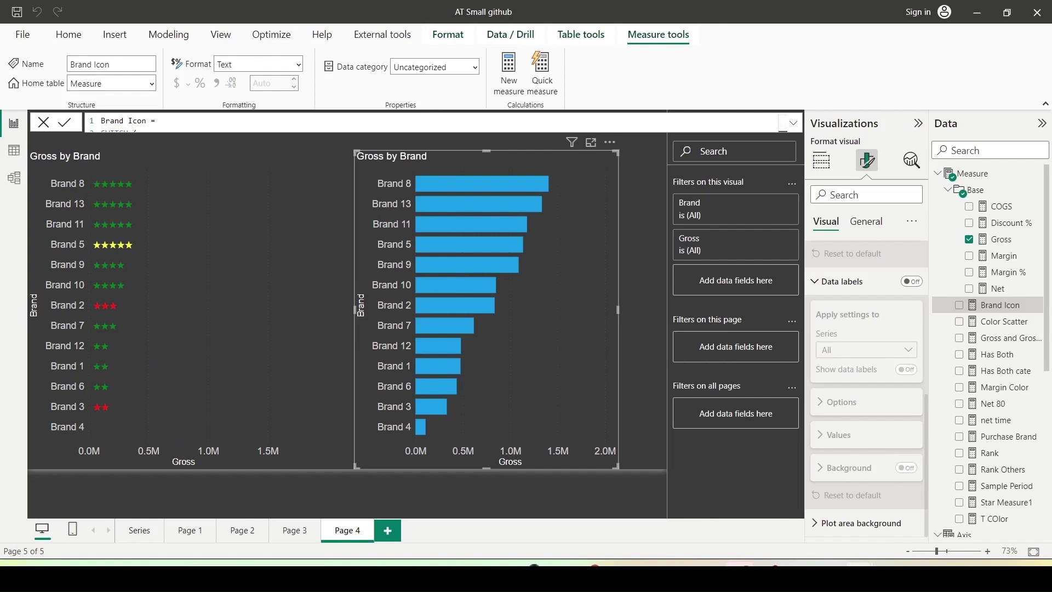
Step: Create a Measure Unichar measure with a ROUNDUP Gross ratio times 5 that repeats [Brand Icon] through CONCATENATEX over GENERATESERIES(1,_ratio,1)
{"action": "left_click", "coordinate": [973, 173]}
{"action": "left_click", "coordinate": [283, 74]}
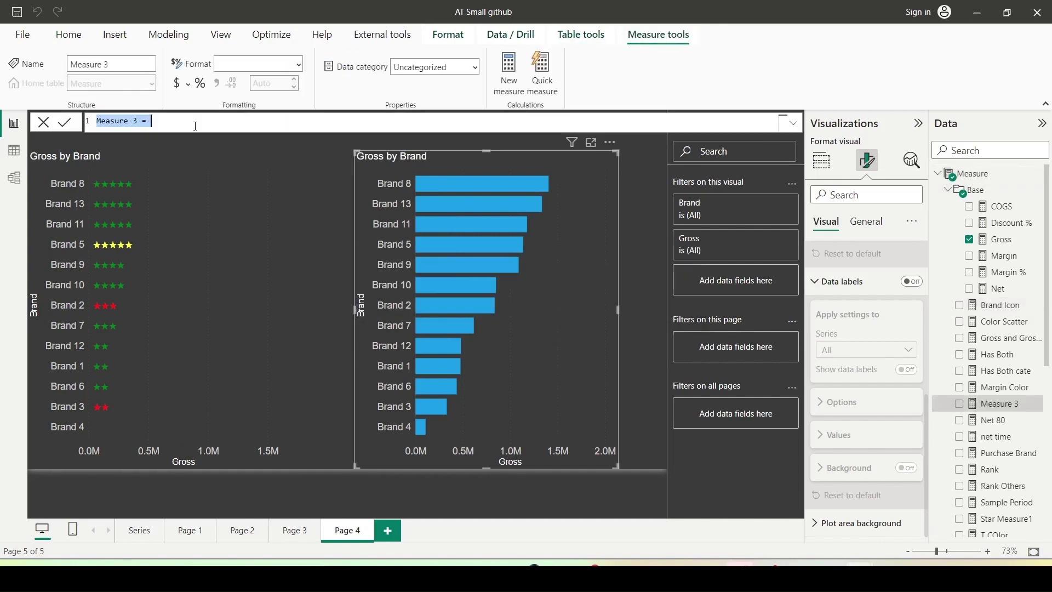
{"action": "type", "text": "Measure Unichar = var _ratio = ROUNDUP(DIVIDE([Gross], CALCULATE(Maxx(VALUES('Item'[Brand]),[Gross]),ALLSELECTED()))*5,1)  return  \"\" & if(ISINSCOPE('Item'[Brand]), CONCATENATEX(GENERATESERIES(1,_ratio,1), [Brand Icon] , \" \") , BLANK()) & \"\""}
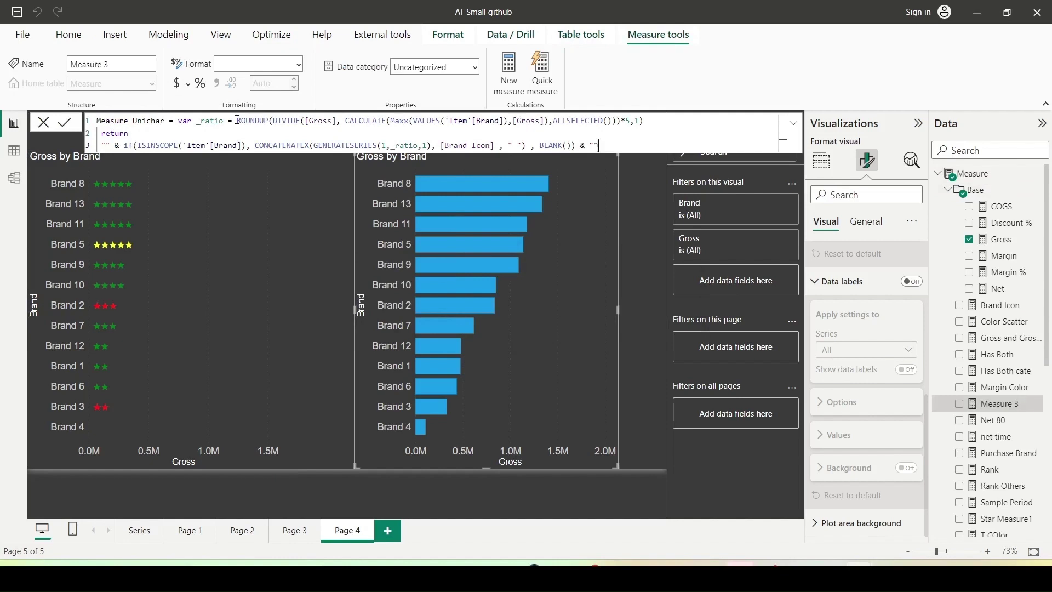
Step: Examine the Measure Unichar formula: the ROUNDUP ratio, the maximum Gross calculation, the GENERATESERIES range, the Brand Icon expression and the delimiter
{"action": "left_click_drag", "start_coordinate": [238, 119], "coordinate": [665, 116]}
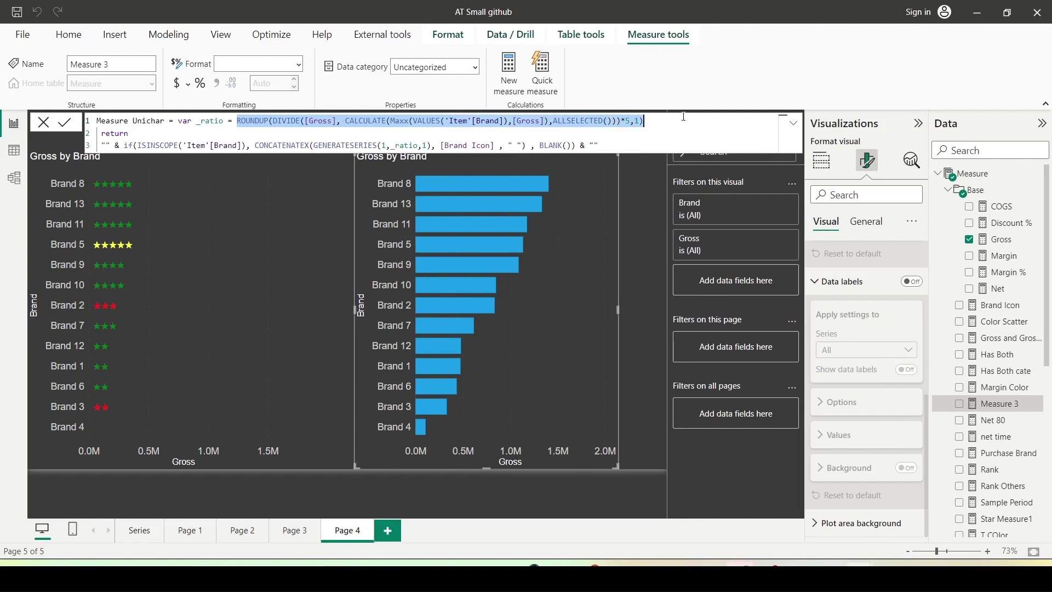
{"action": "left_click", "coordinate": [517, 133]}
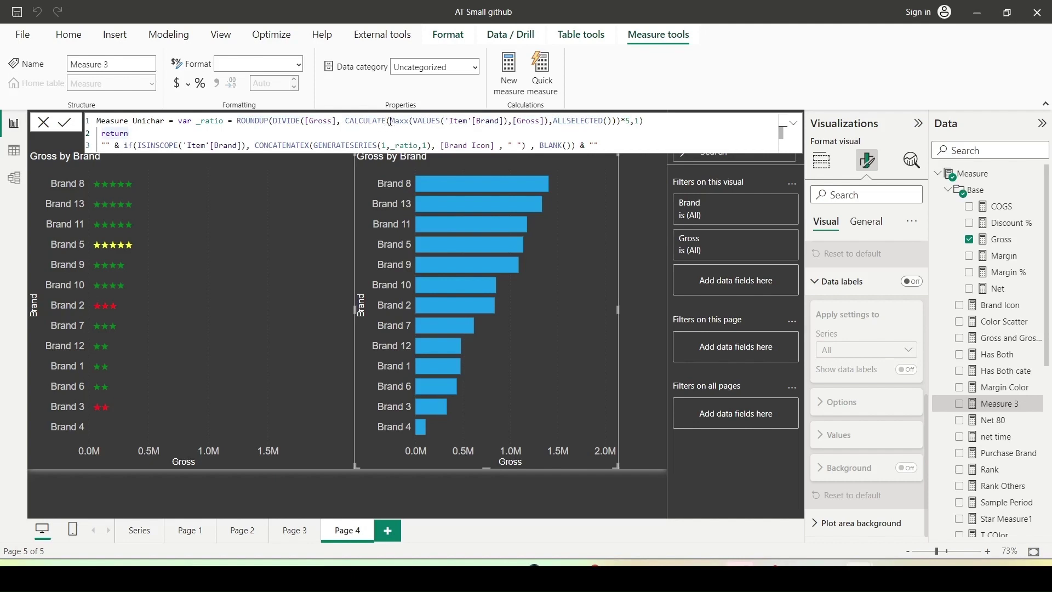
{"action": "left_click_drag", "start_coordinate": [391, 121], "coordinate": [613, 121]}
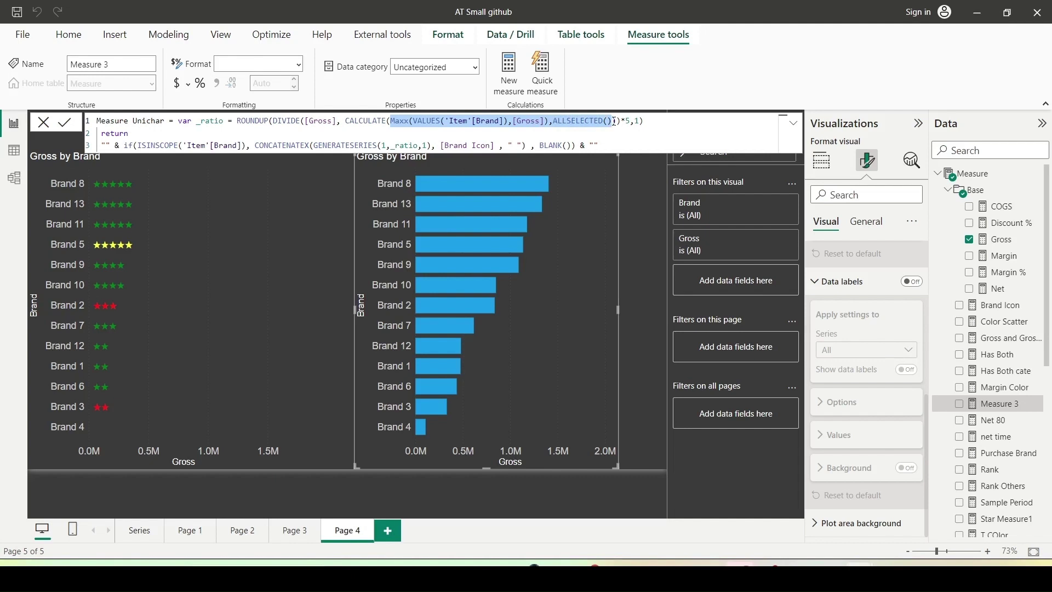
{"action": "left_click_drag", "start_coordinate": [613, 121], "coordinate": [614, 121]}
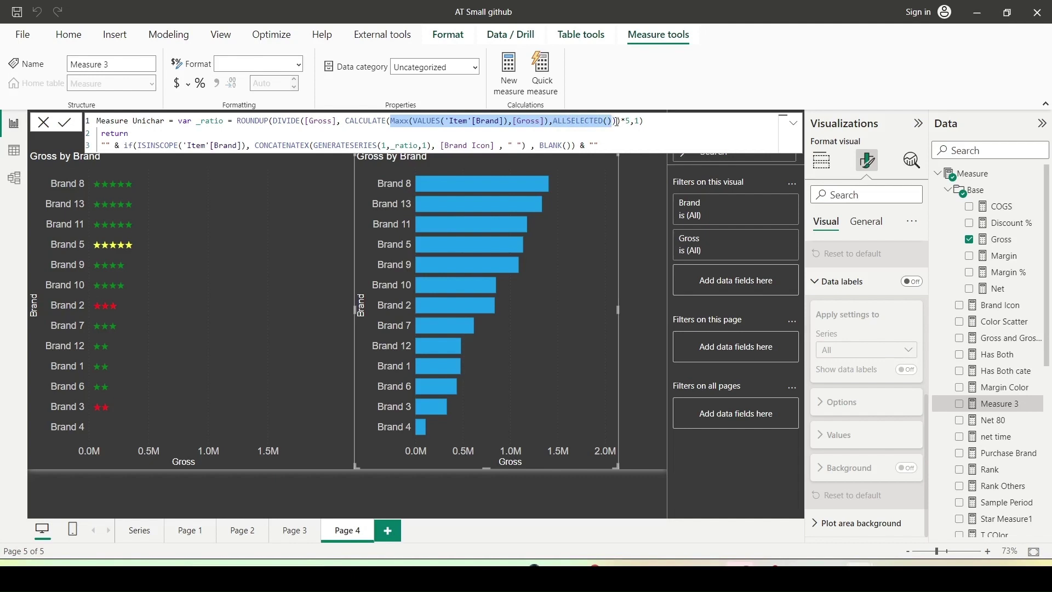
{"action": "left_click", "coordinate": [645, 121]}
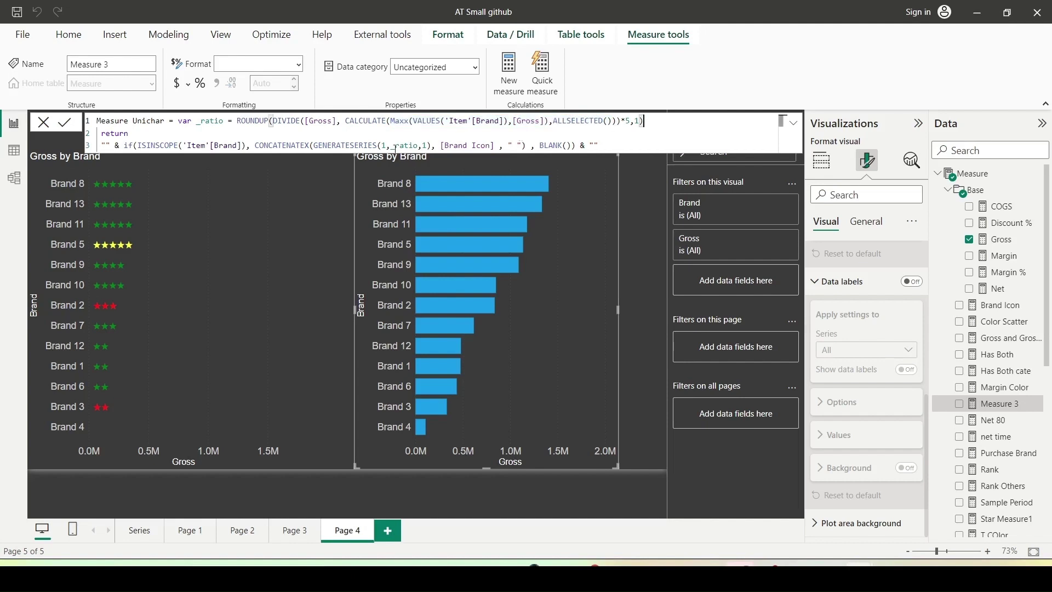
{"action": "double_click", "coordinate": [337, 146]}
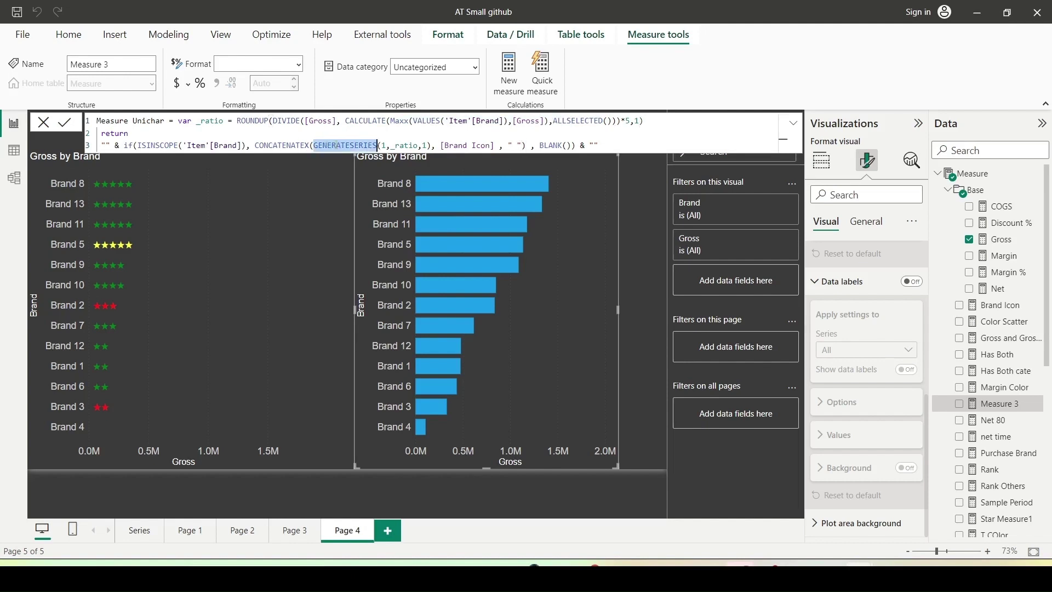
{"action": "double_click", "coordinate": [398, 147]}
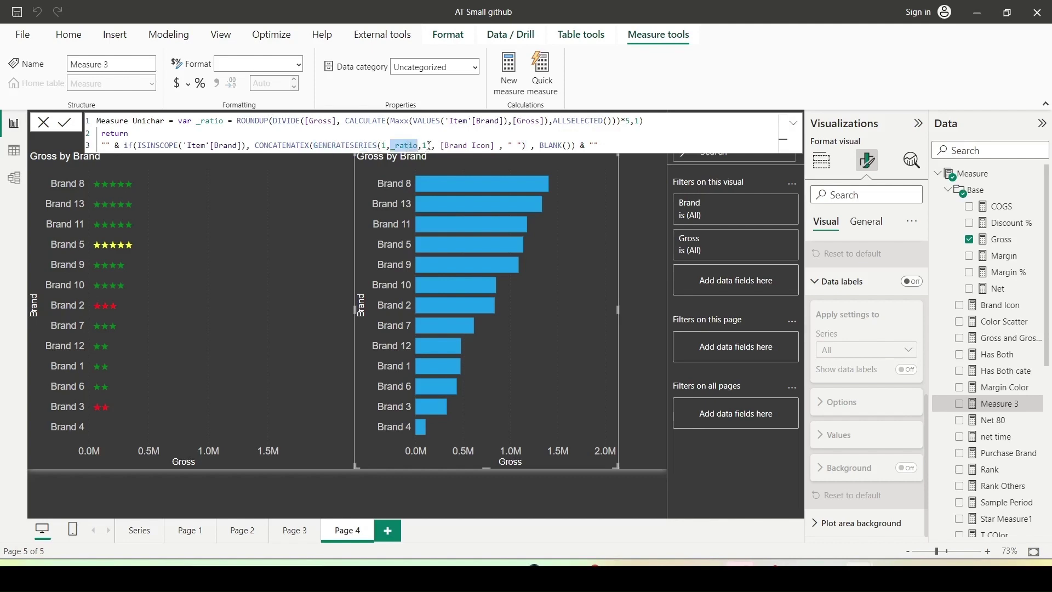
{"action": "left_click_drag", "start_coordinate": [432, 147], "coordinate": [315, 146]}
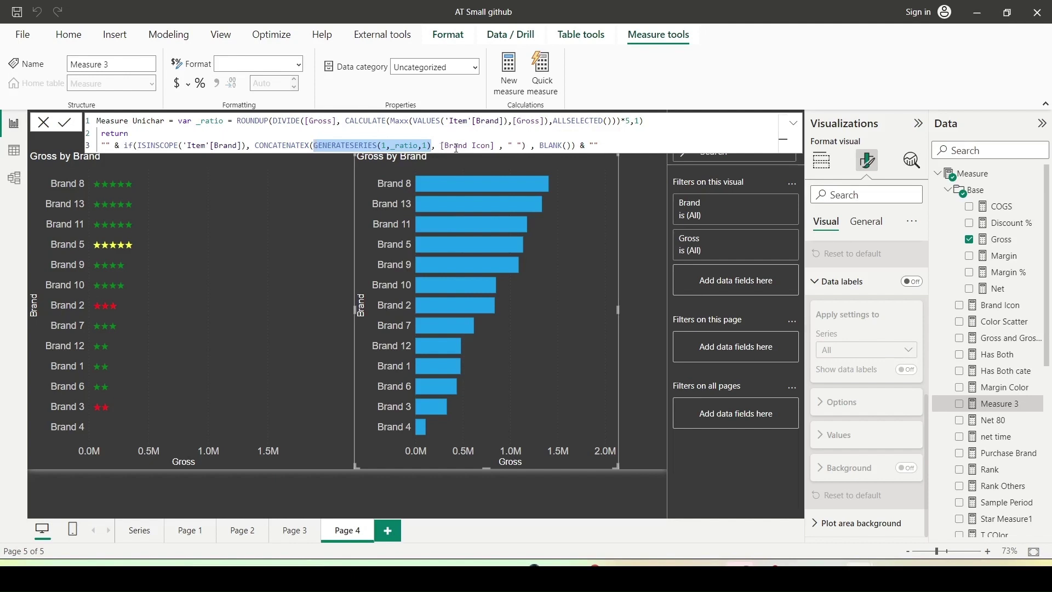
{"action": "left_click_drag", "start_coordinate": [441, 145], "coordinate": [494, 145]}
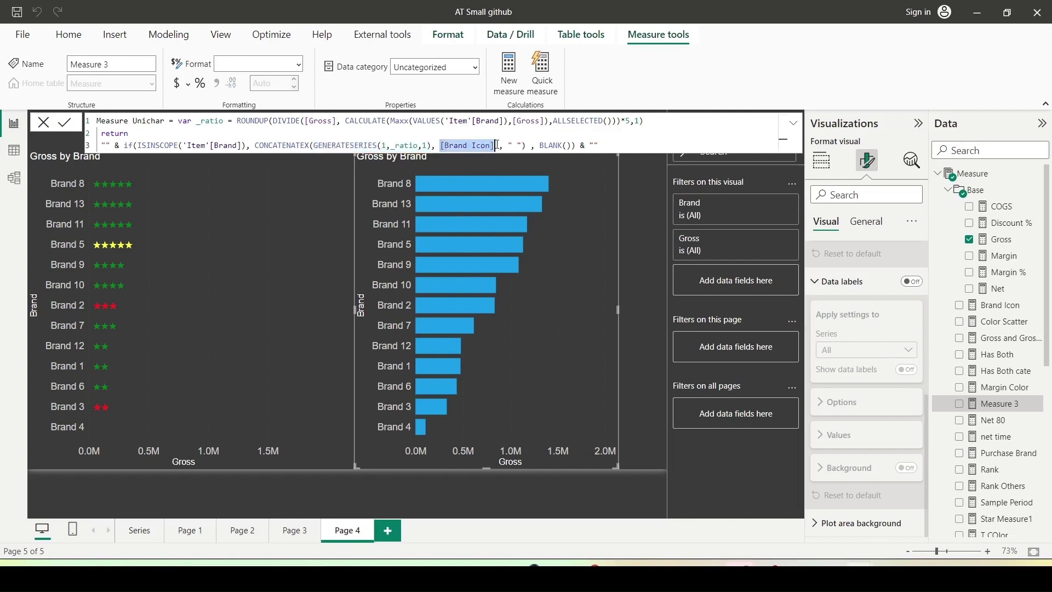
{"action": "left_click", "coordinate": [520, 146]}
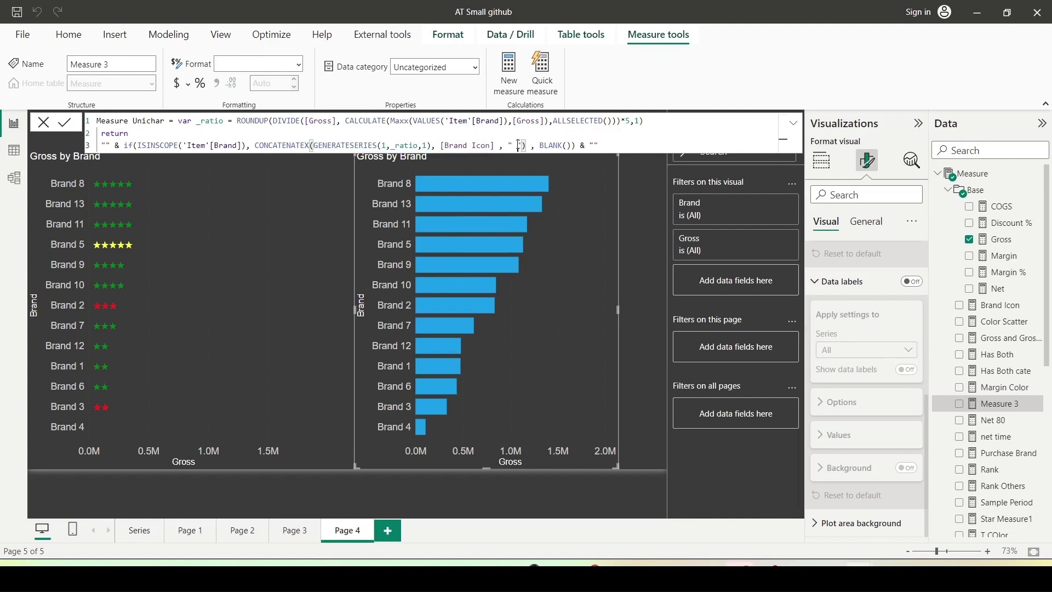
Step: Remove the empty-string concatenations from both ends of the Measure Unichar return expression and commit the measure
{"action": "left_click", "coordinate": [609, 148]}
{"action": "left_click_drag", "start_coordinate": [605, 145], "coordinate": [579, 145]}
{"action": "key", "text": "BackSpace"}
{"action": "left_click_drag", "start_coordinate": [96, 145], "coordinate": [123, 146]}
{"action": "key", "text": "BackSpace"}
{"action": "left_click", "coordinate": [257, 253]}
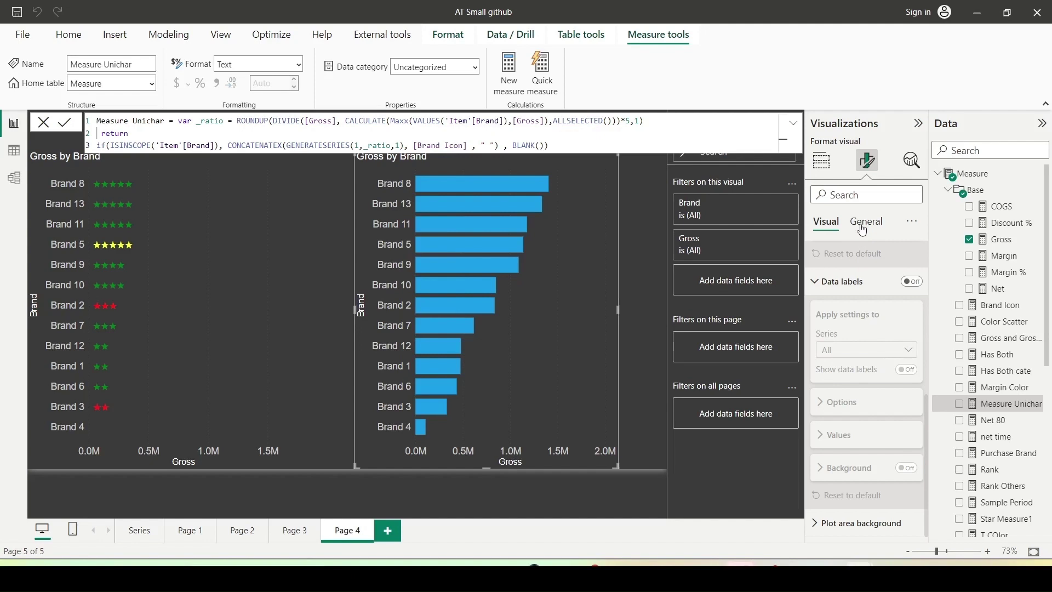
Step: Turn on data labels for the blue-bar Gross by Brand chart and use Measure Unichar as their custom label field
{"action": "scroll", "coordinate": [862, 316], "scroll_direction": "up", "scroll_amount": 4}
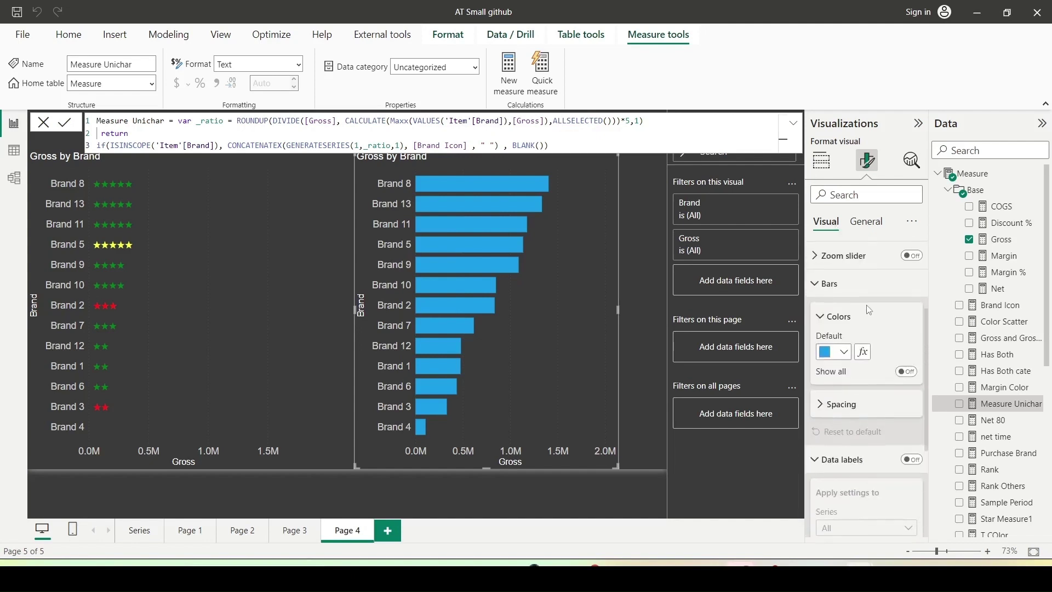
{"action": "scroll", "coordinate": [862, 317], "scroll_direction": "down", "scroll_amount": 3}
{"action": "left_click", "coordinate": [912, 367]}
{"action": "scroll", "coordinate": [892, 348], "scroll_direction": "down", "scroll_amount": 1}
{"action": "scroll", "coordinate": [892, 348], "scroll_direction": "down", "scroll_amount": 5}
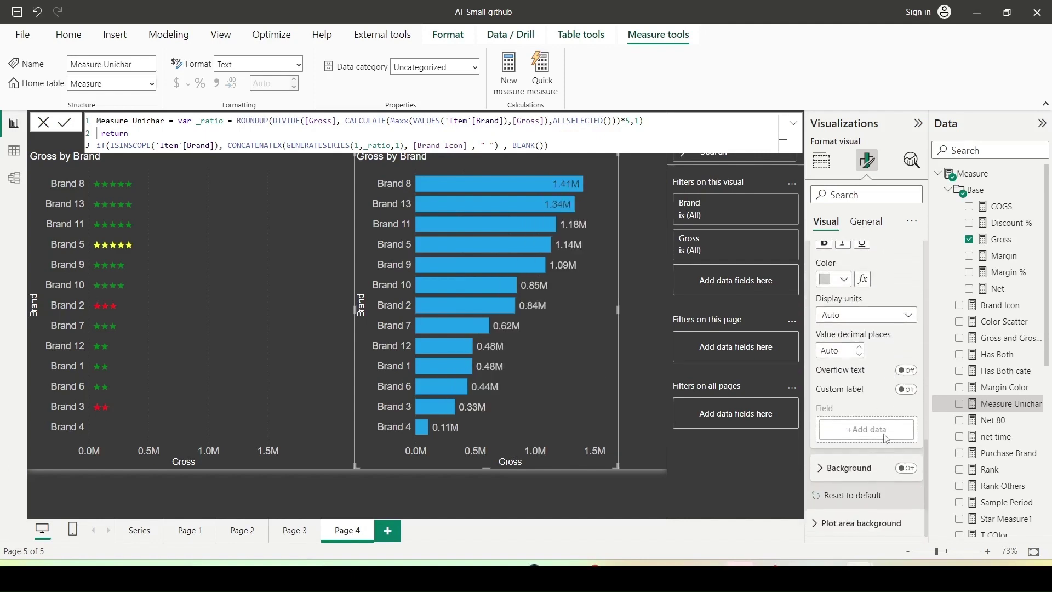
{"action": "left_click", "coordinate": [906, 390]}
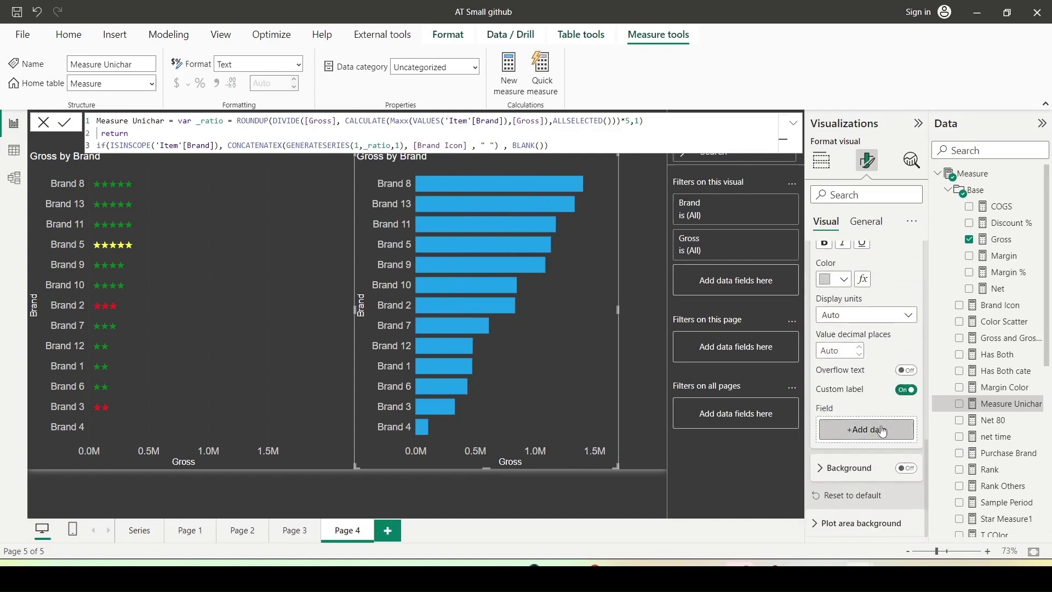
{"action": "left_click_drag", "start_coordinate": [981, 404], "coordinate": [878, 440]}
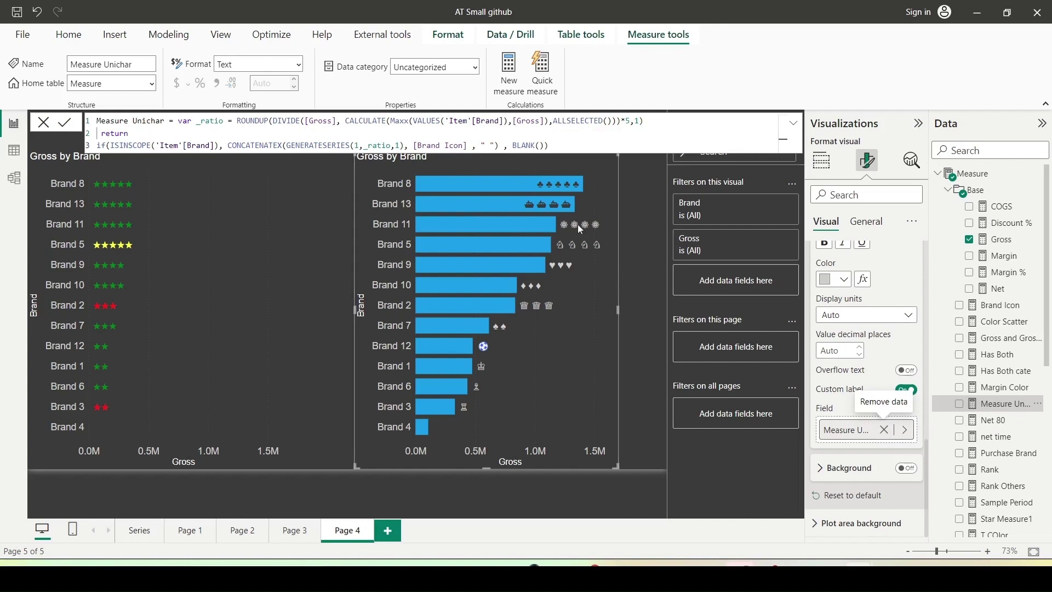
Step: Set the icon data label position to Inside base
{"action": "scroll", "coordinate": [866, 329], "scroll_direction": "up", "scroll_amount": 3}
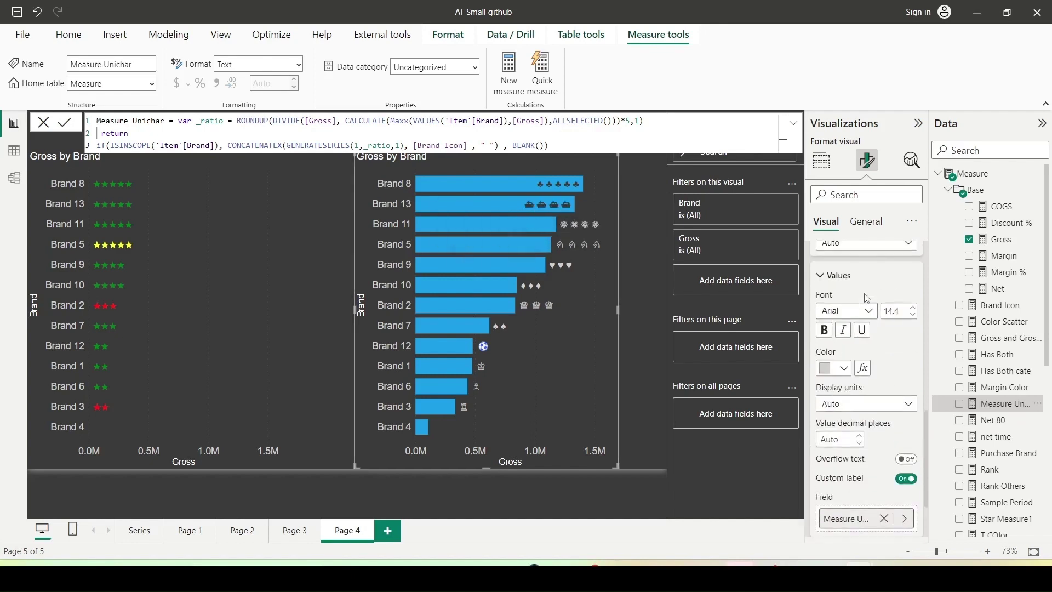
{"action": "left_click", "coordinate": [858, 287]}
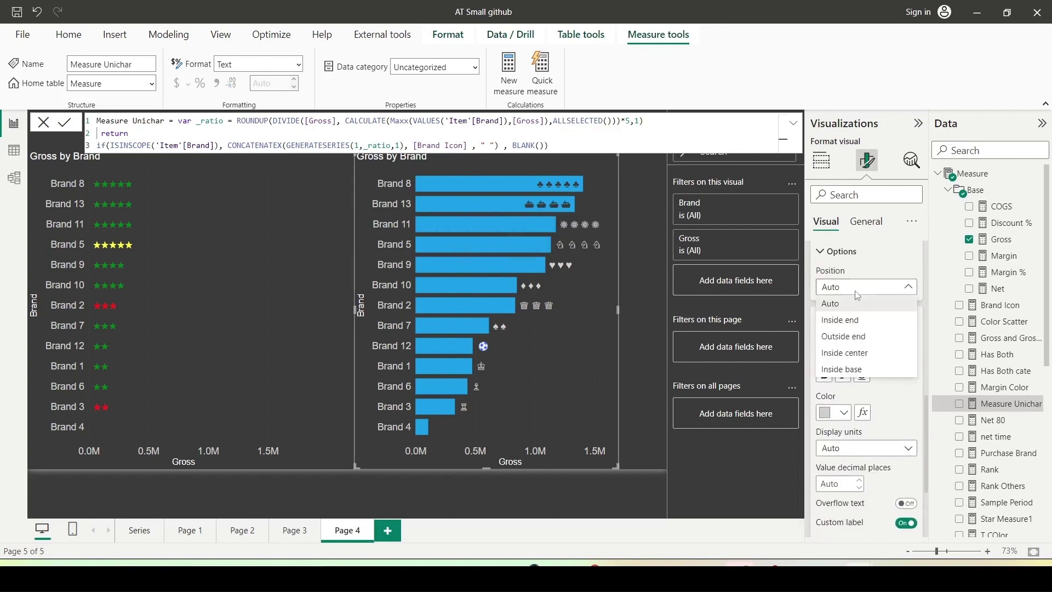
{"action": "left_click", "coordinate": [843, 373]}
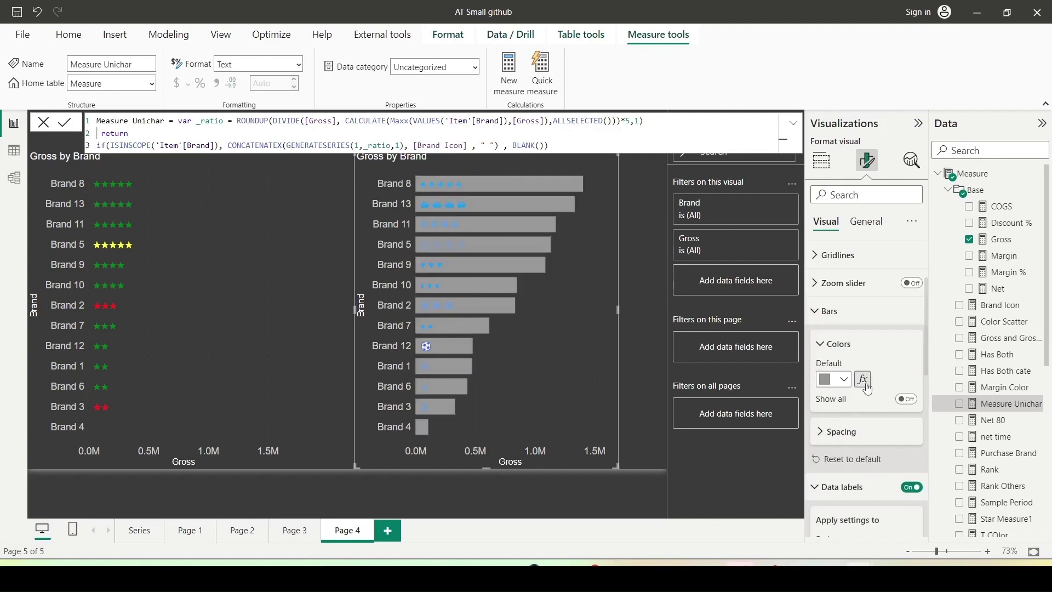
Step: Color the icon chart's bars conditionally by field value, based on the T COlor measure
{"action": "left_click", "coordinate": [866, 384]}
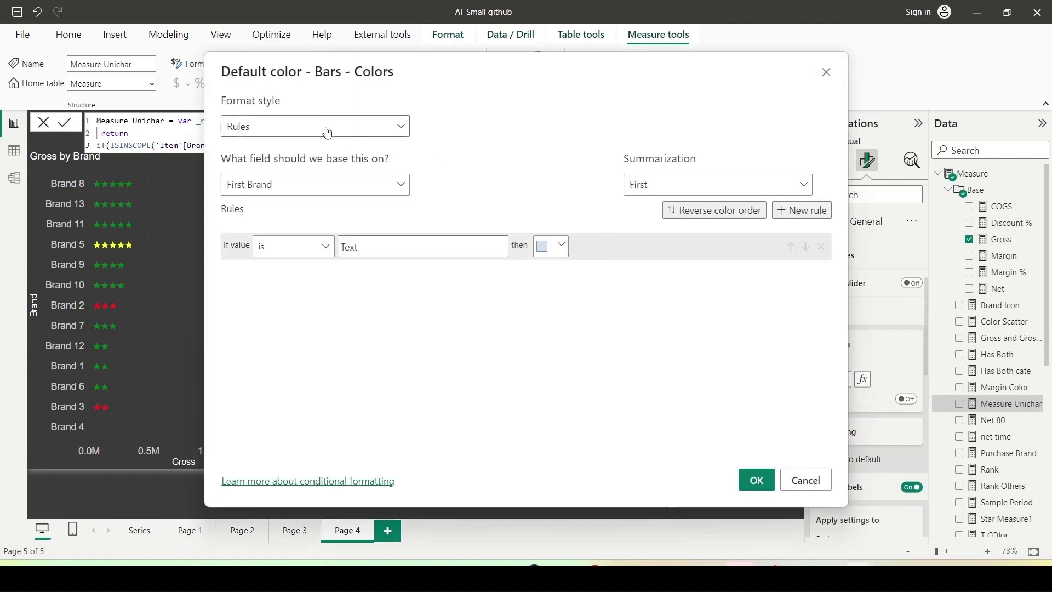
{"action": "left_click", "coordinate": [310, 130]}
{"action": "left_click", "coordinate": [281, 192]}
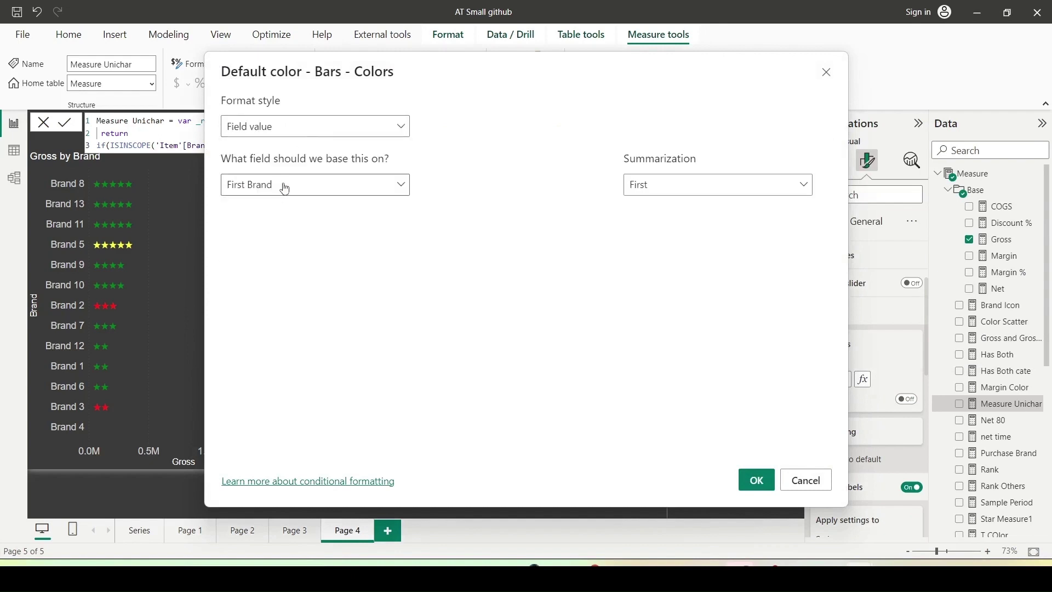
{"action": "left_click", "coordinate": [284, 186]}
{"action": "type", "text": "t co"}
{"action": "left_click", "coordinate": [268, 250]}
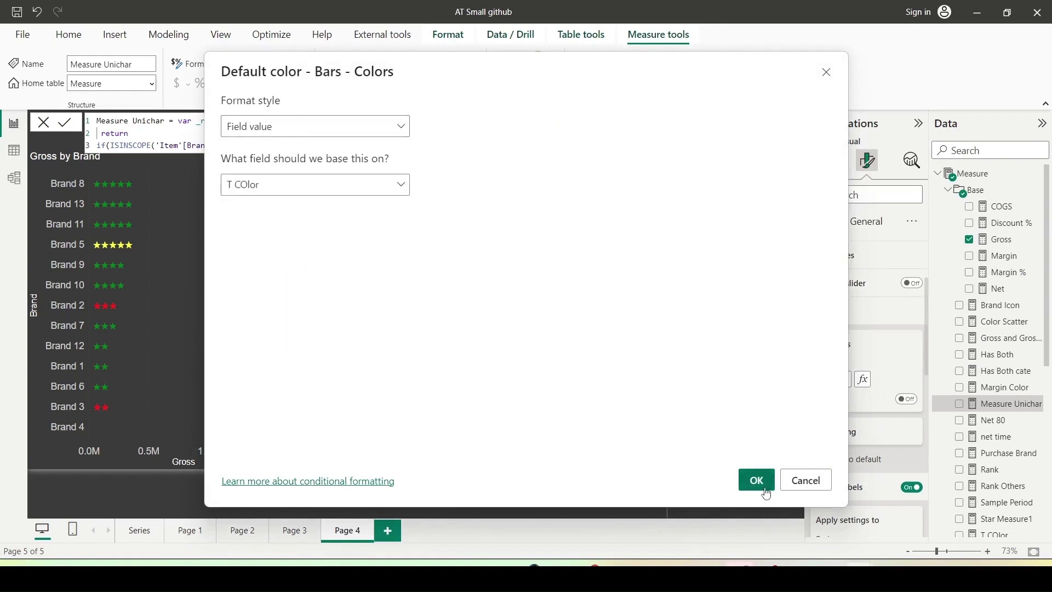
{"action": "left_click", "coordinate": [761, 485]}
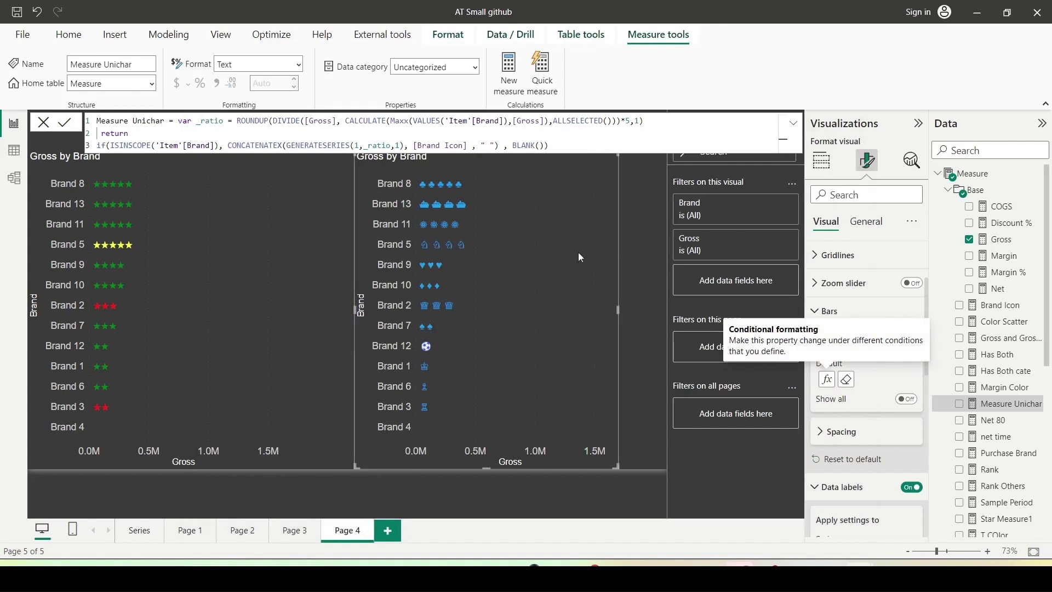
Step: Color the icon data label values conditionally by field value, based on the Margin Color measure
{"action": "scroll", "coordinate": [882, 309], "scroll_direction": "down", "scroll_amount": 5}
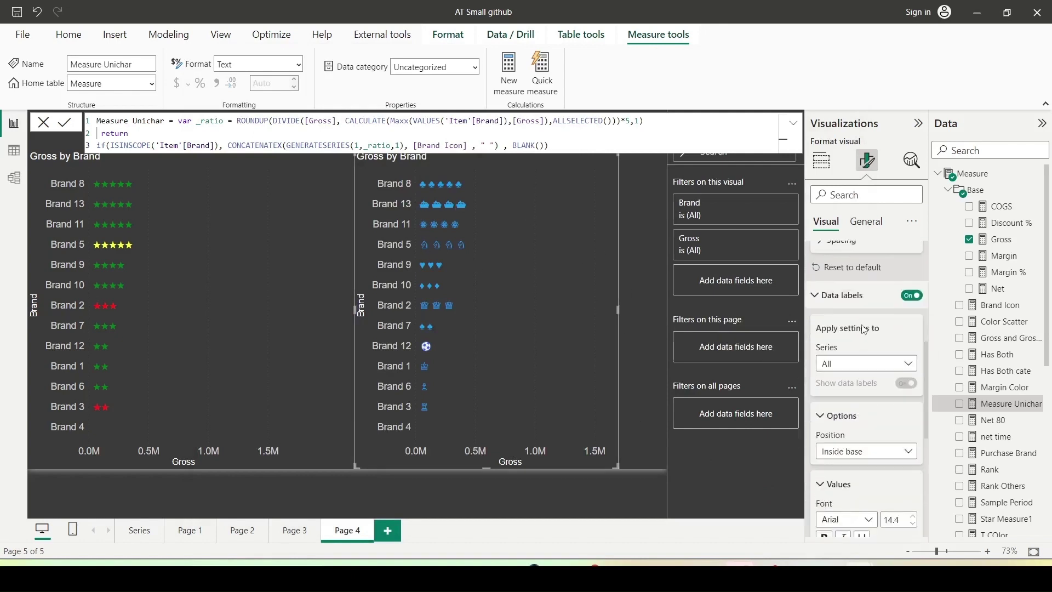
{"action": "scroll", "coordinate": [864, 334], "scroll_direction": "down", "scroll_amount": 2}
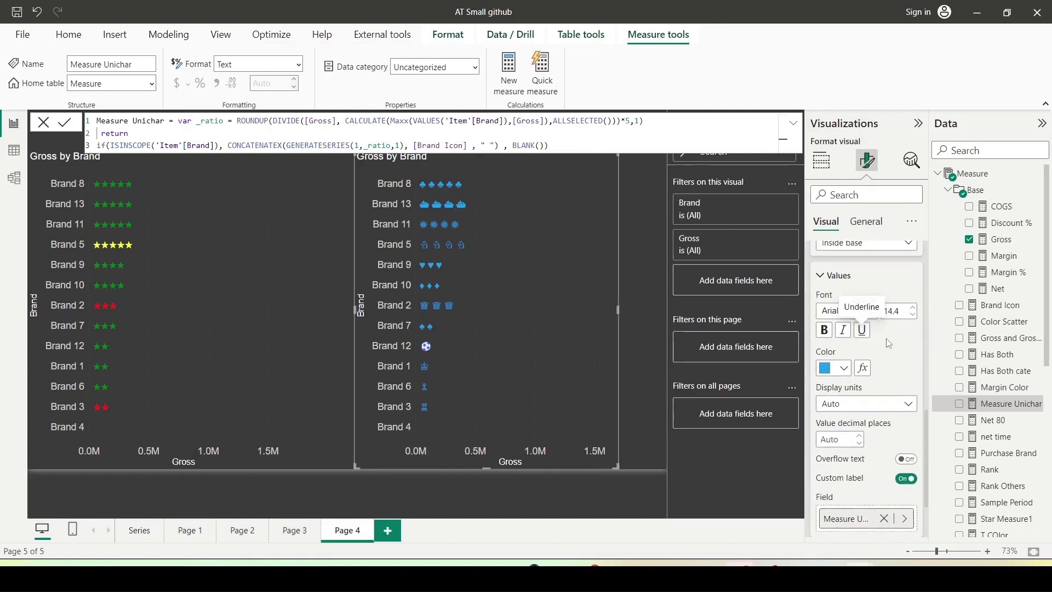
{"action": "left_click", "coordinate": [869, 376]}
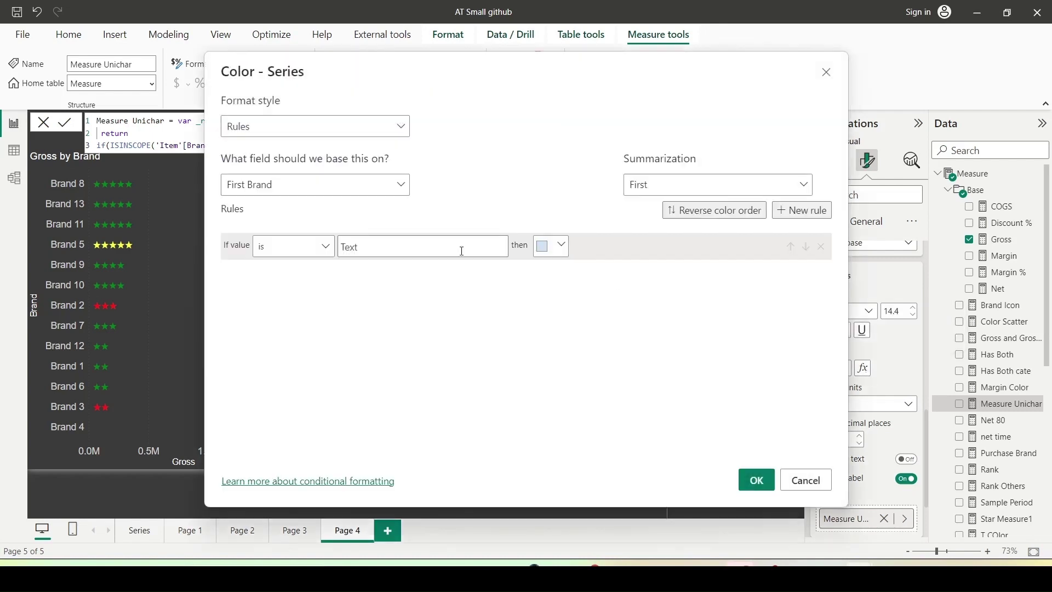
{"action": "left_click", "coordinate": [271, 129]}
{"action": "left_click", "coordinate": [245, 193]}
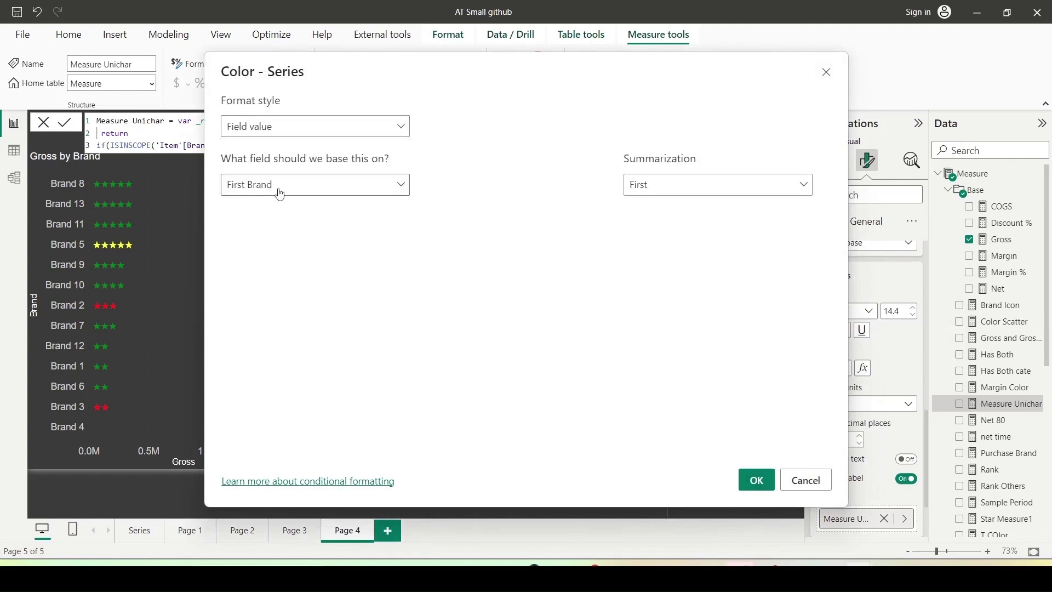
{"action": "left_click", "coordinate": [277, 186]}
{"action": "type", "text": "COlo"}
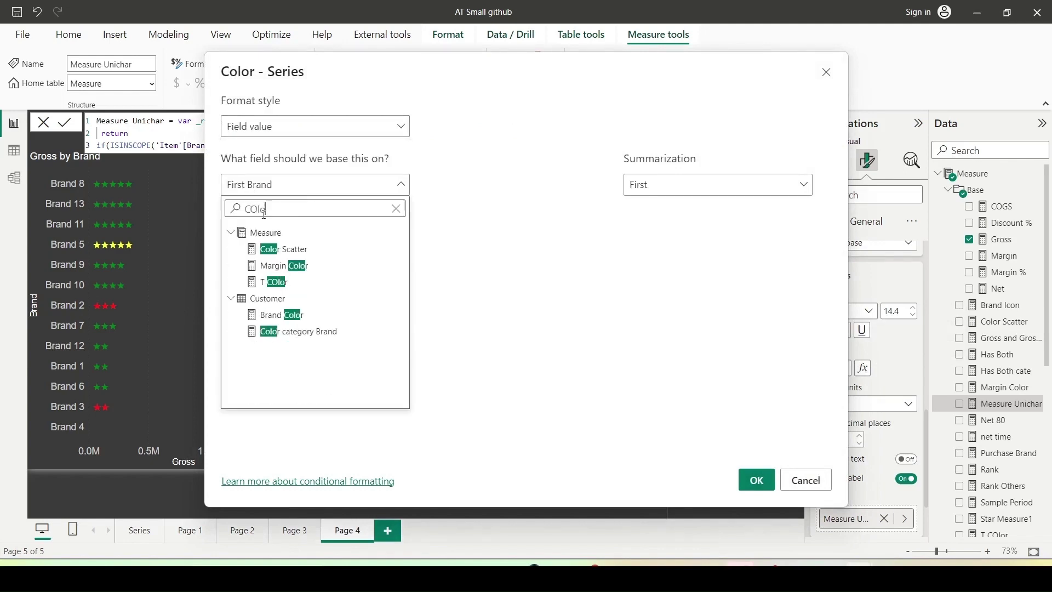
{"action": "left_click", "coordinate": [287, 267]}
{"action": "left_click", "coordinate": [757, 480]}
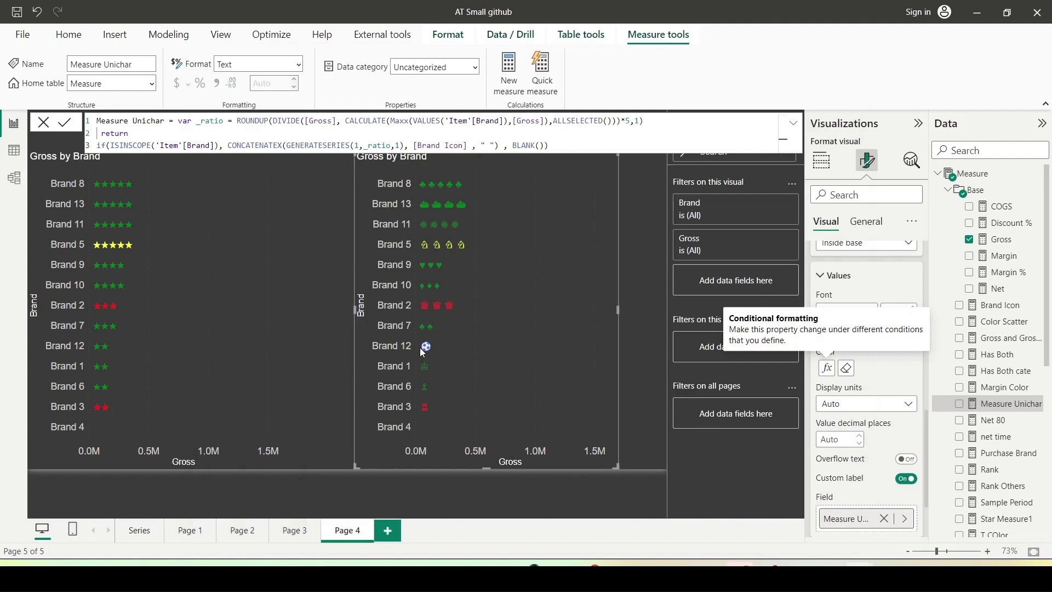
Step: Turn off the Y-axis of the icon-labelled Gross by Brand chart and inspect the Brand 6 tooltip
{"action": "mouse_move", "coordinate": [420, 348]}
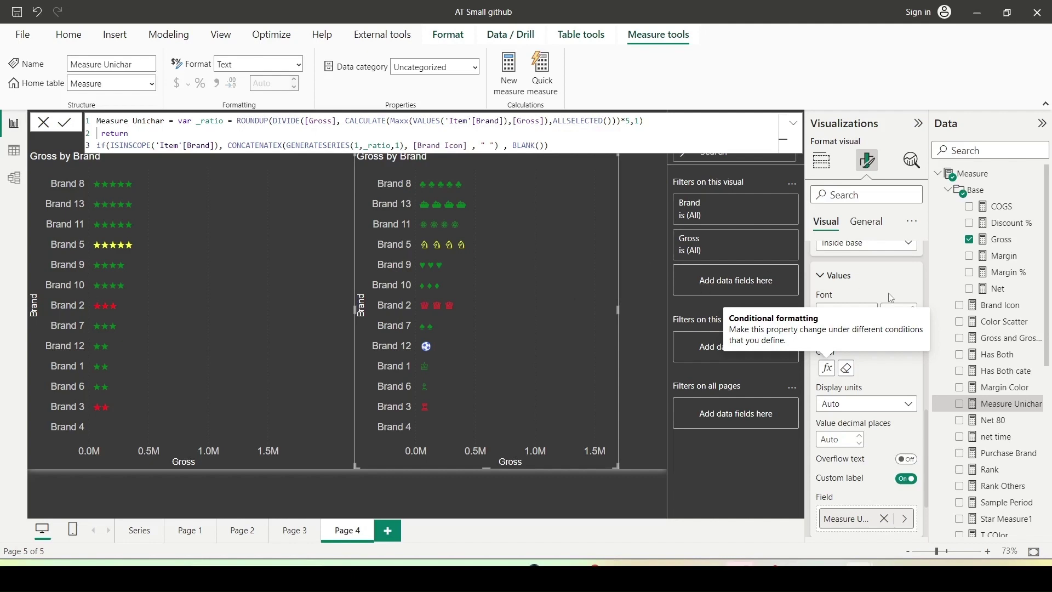
{"action": "left_click", "coordinate": [756, 228]}
{"action": "left_click", "coordinate": [910, 258]}
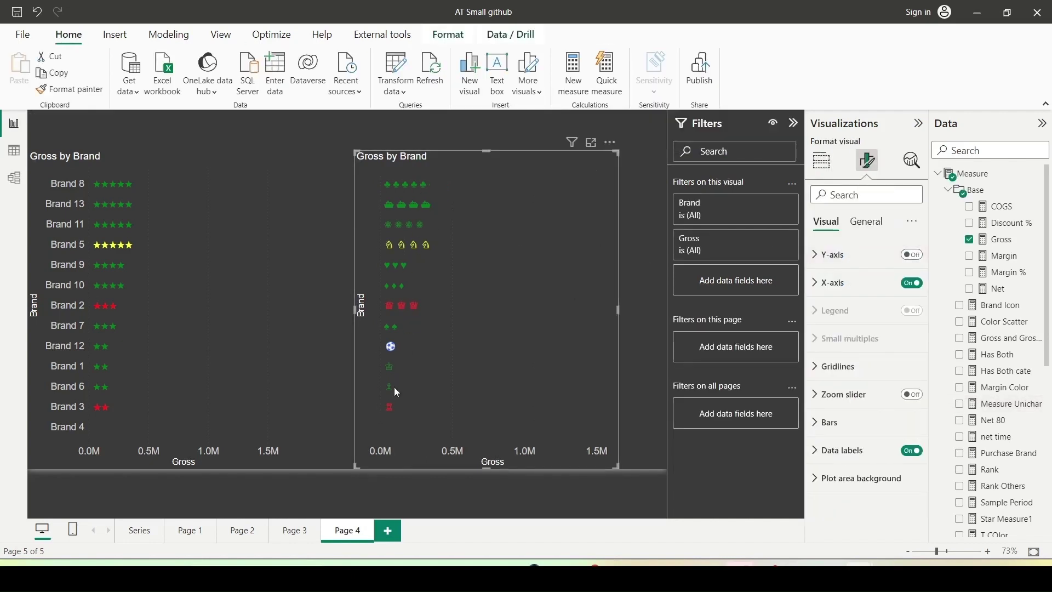
{"action": "mouse_move", "coordinate": [396, 398]}
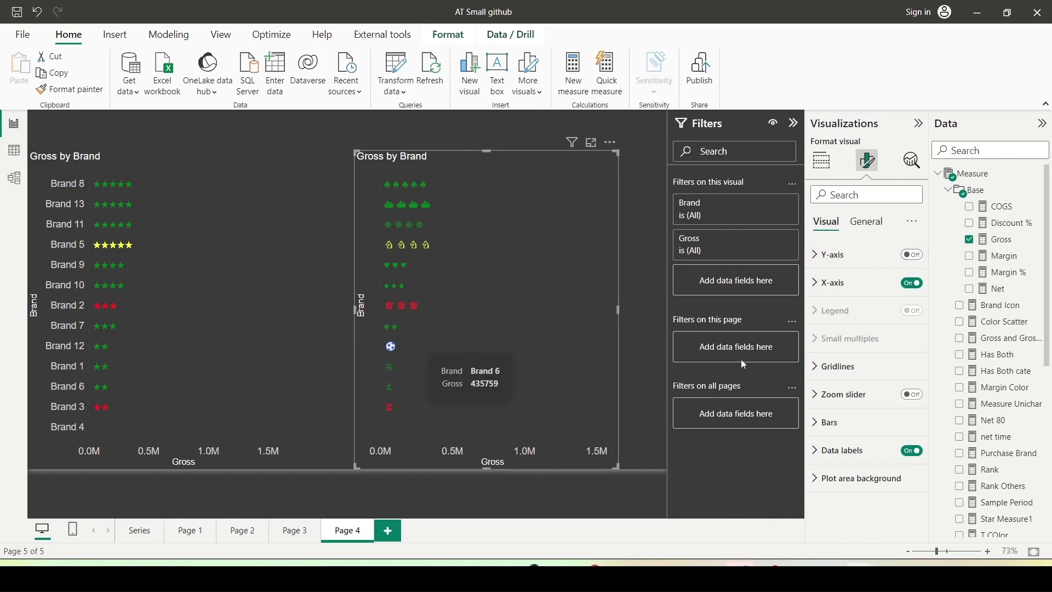
Step: Append & FORMAT([Gross], "#,###") to the end of the Measure Unichar return expression and commit the measure
{"action": "scroll", "coordinate": [1011, 406], "scroll_direction": "down", "scroll_amount": 3}
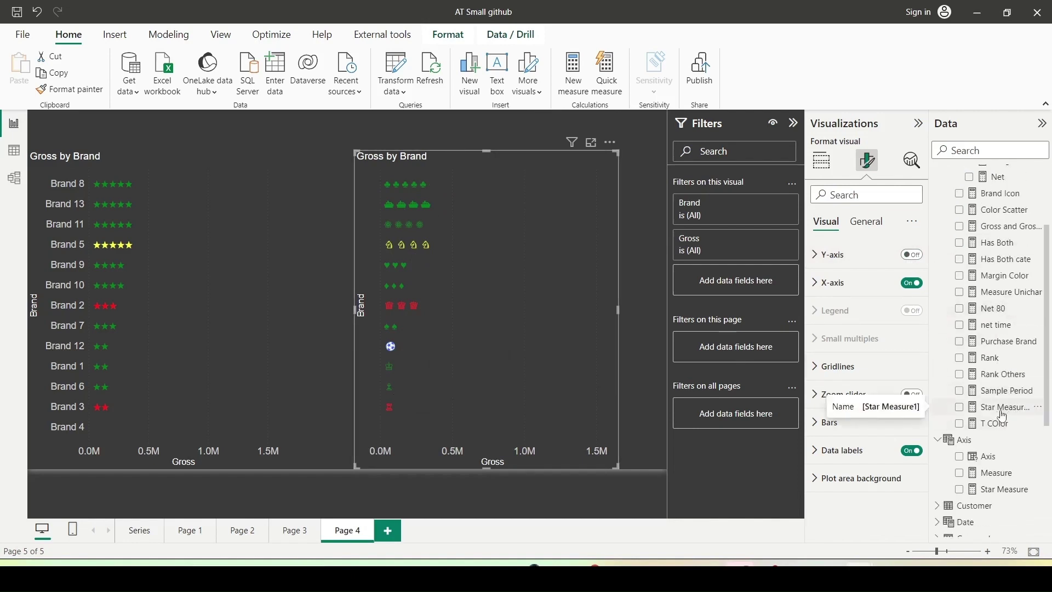
{"action": "left_click", "coordinate": [1008, 299]}
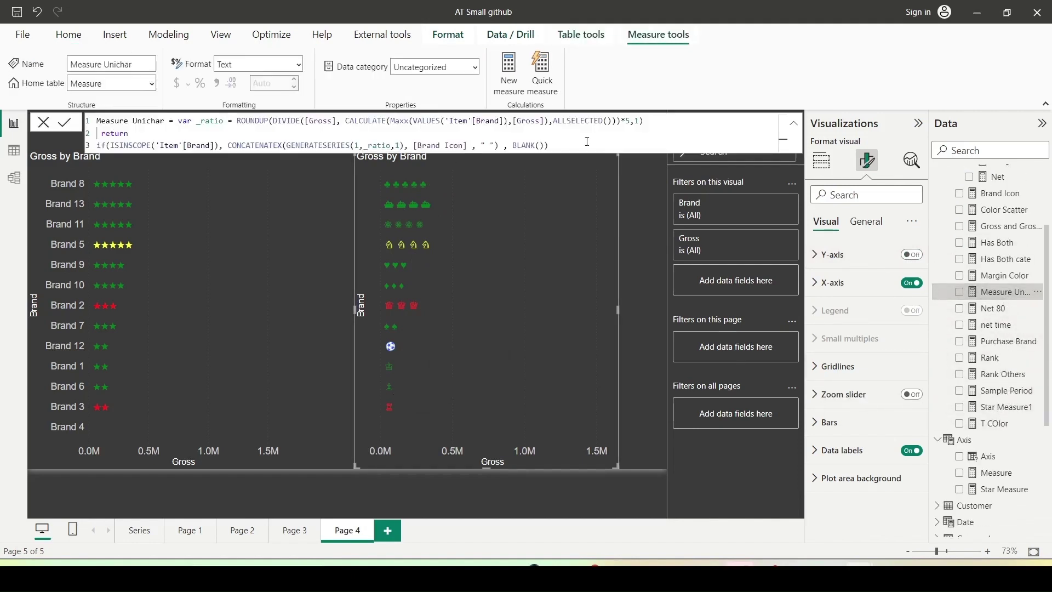
{"action": "type", "text": "& FORMAT([g"}
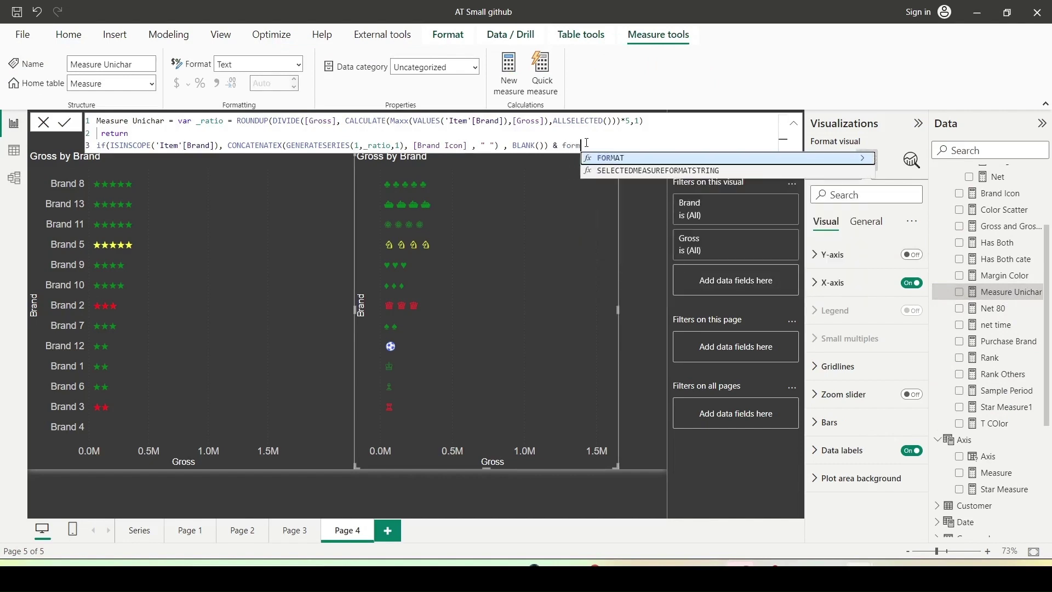
{"action": "key", "text": "Tab"}
{"action": "type", "text": ", "}
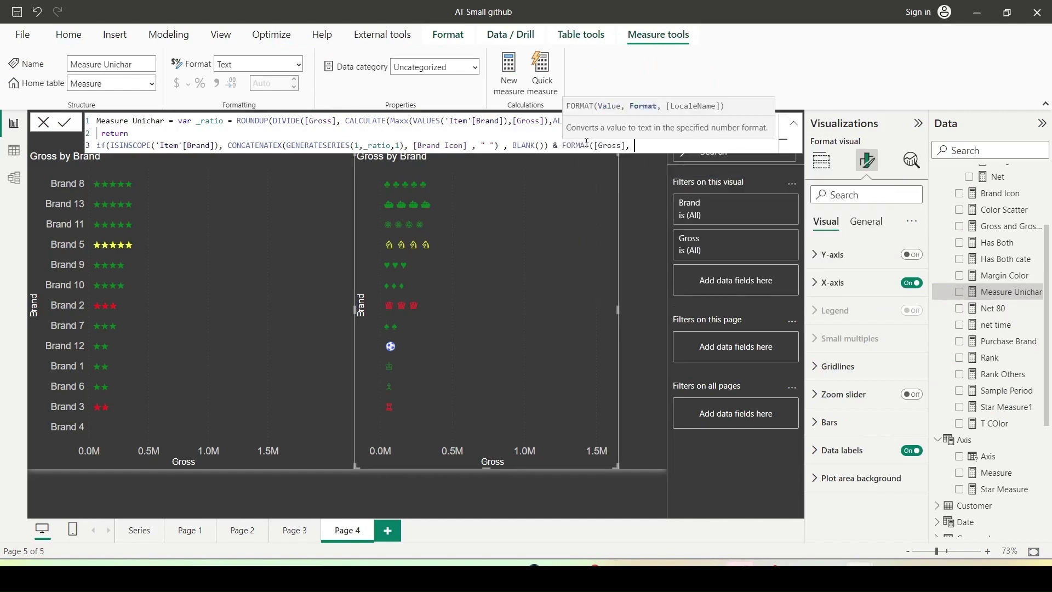
{"action": "type", "text": "\"#,###\")"}
{"action": "key", "text": "Return"}
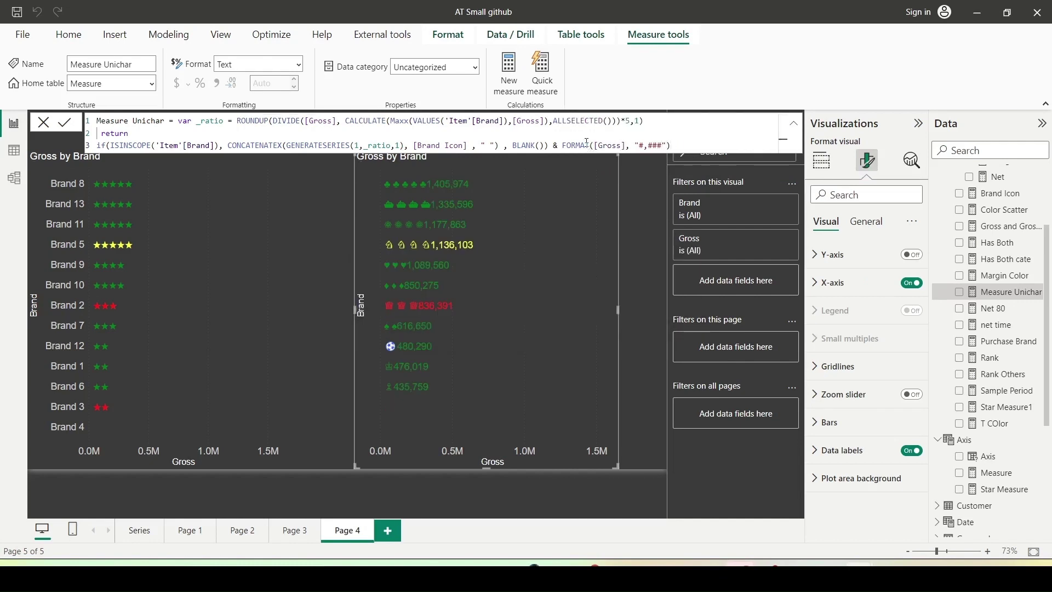
Step: Insert a " " & separator before the FORMAT part of Measure Unichar and commit the measure
{"action": "left_click", "coordinate": [562, 146]}
{"action": "type", "text": "\" \" &"}
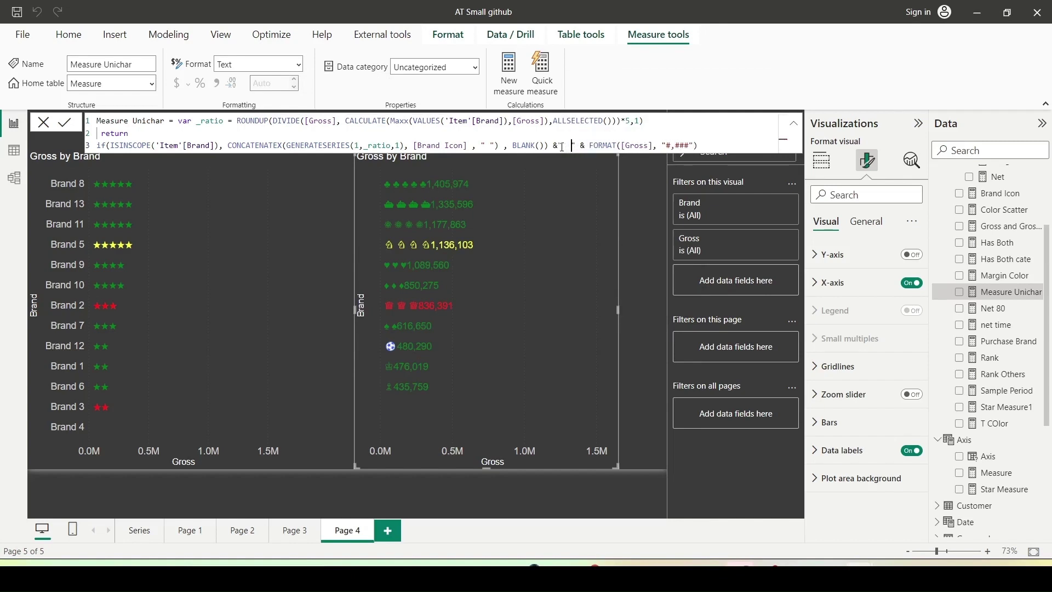
{"action": "key", "text": "Return"}
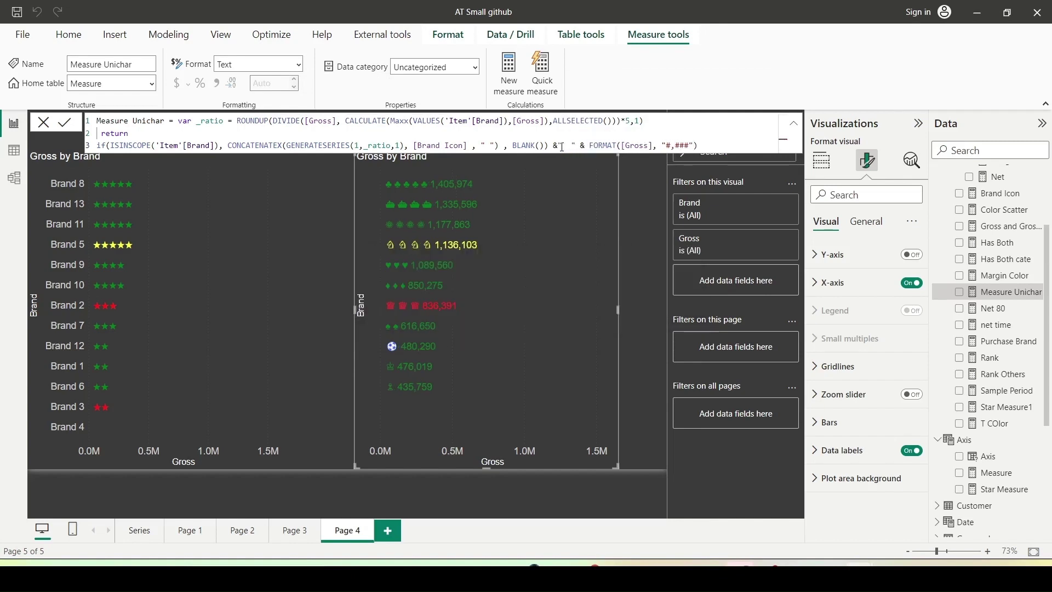